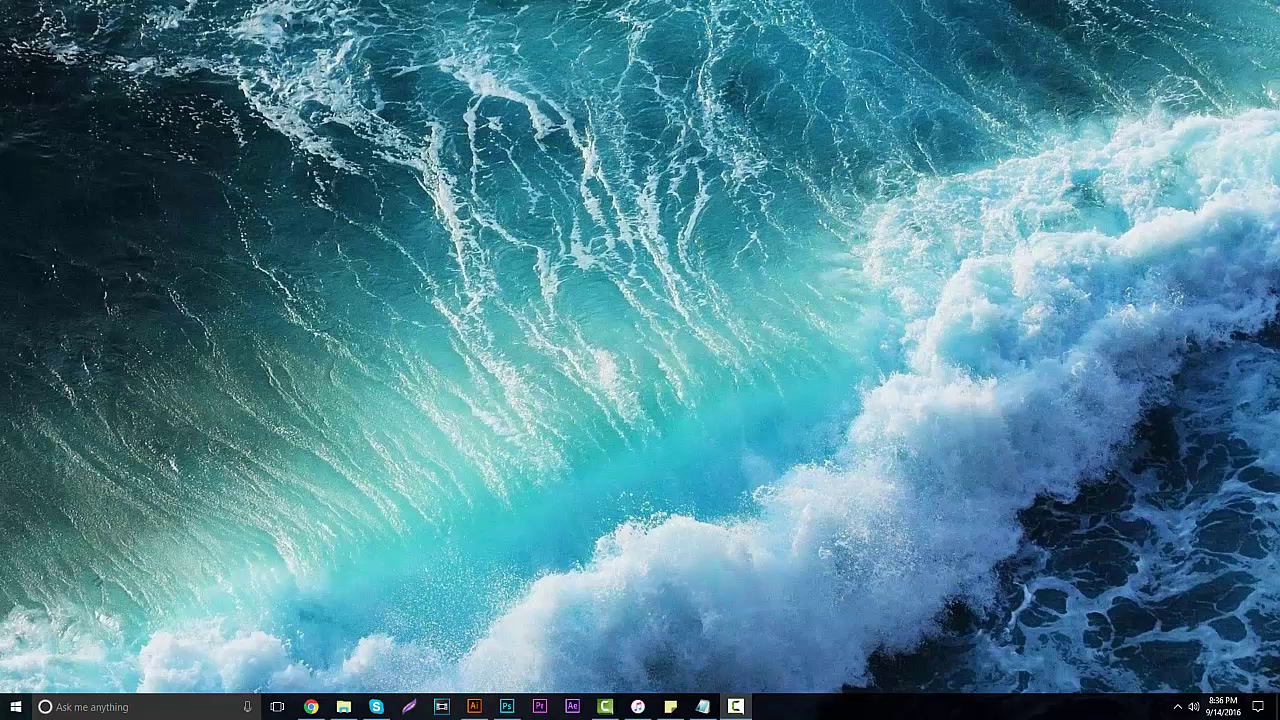
Restore the Chrome window showing the Google Sheets about page.
left_click(311, 706)
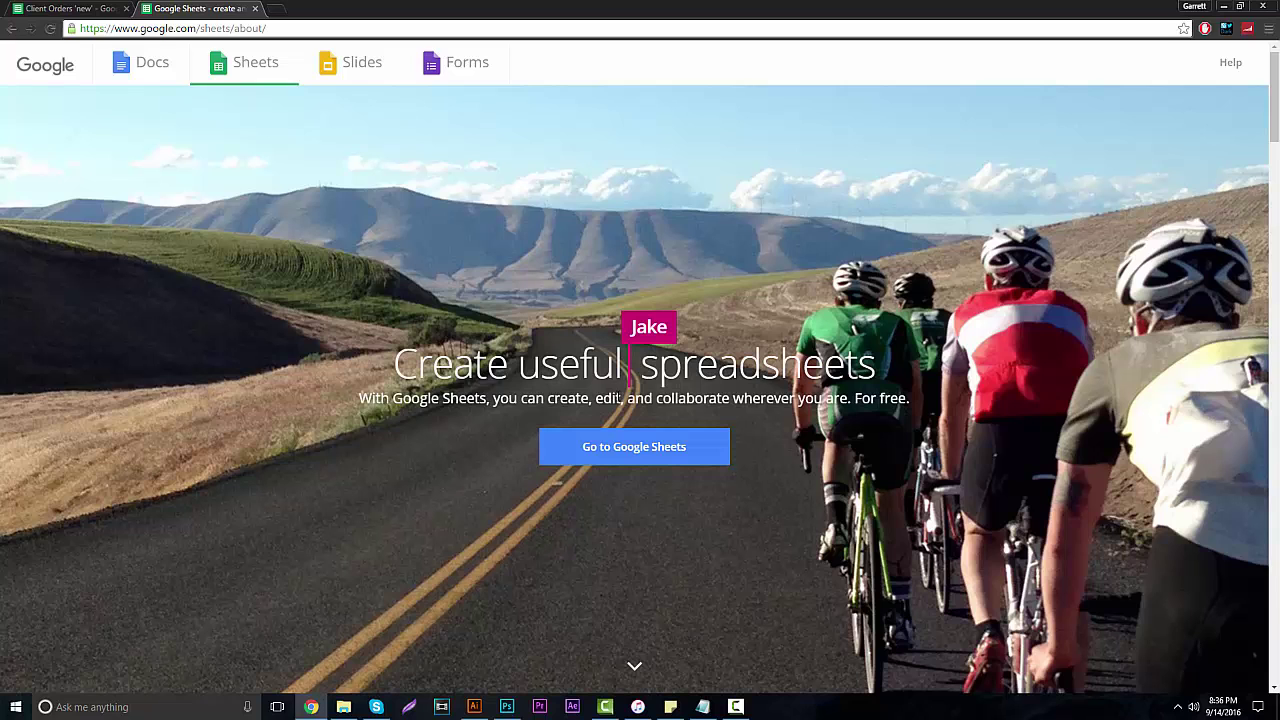
Browse down the Google Sheets about page, then switch to the 'Client Orders new' spreadsheet.
scroll(700, 480, "down", 3)
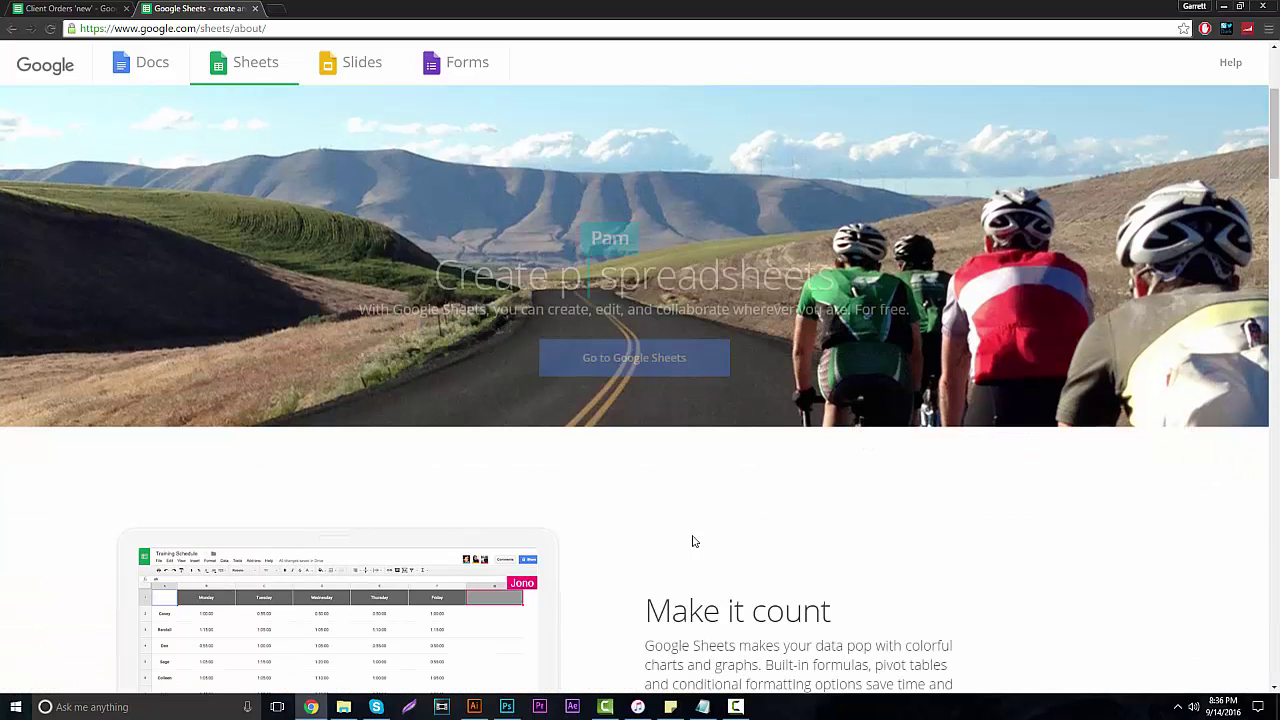
scroll(685, 491, "down", 7)
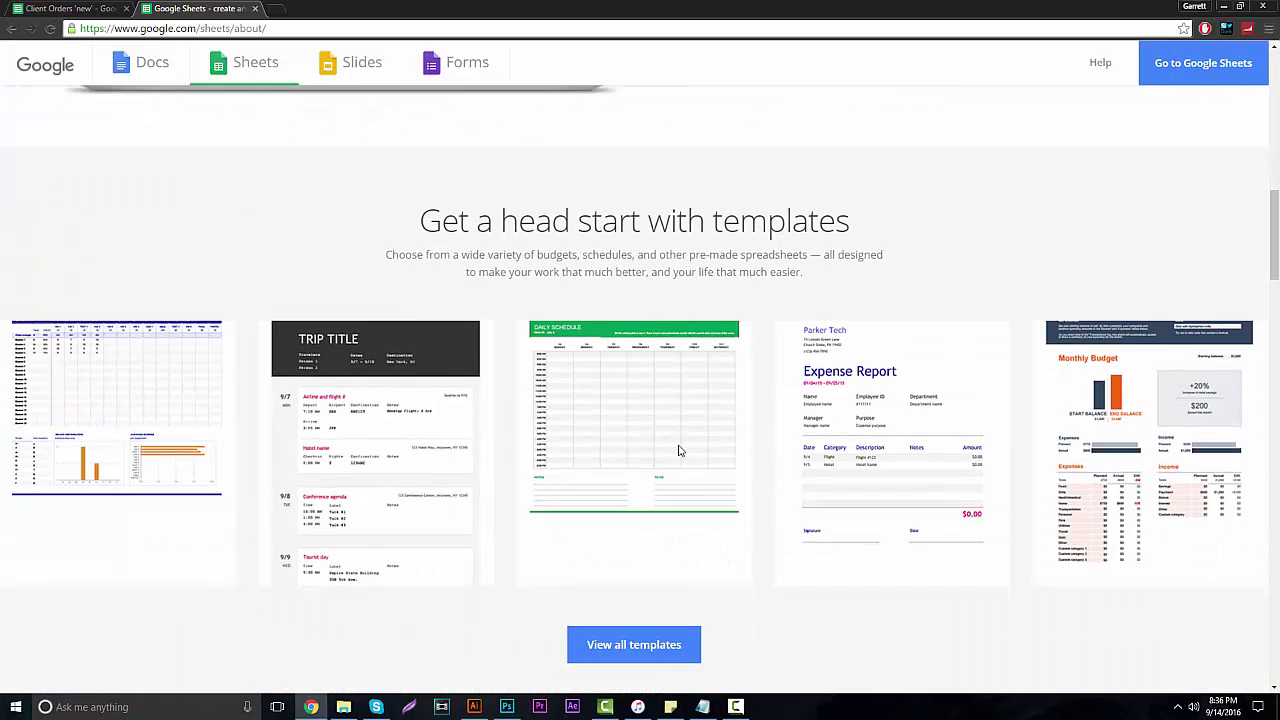
scroll(680, 451, "down", 3)
scroll(678, 451, "up", 1)
scroll(657, 471, "down", 3)
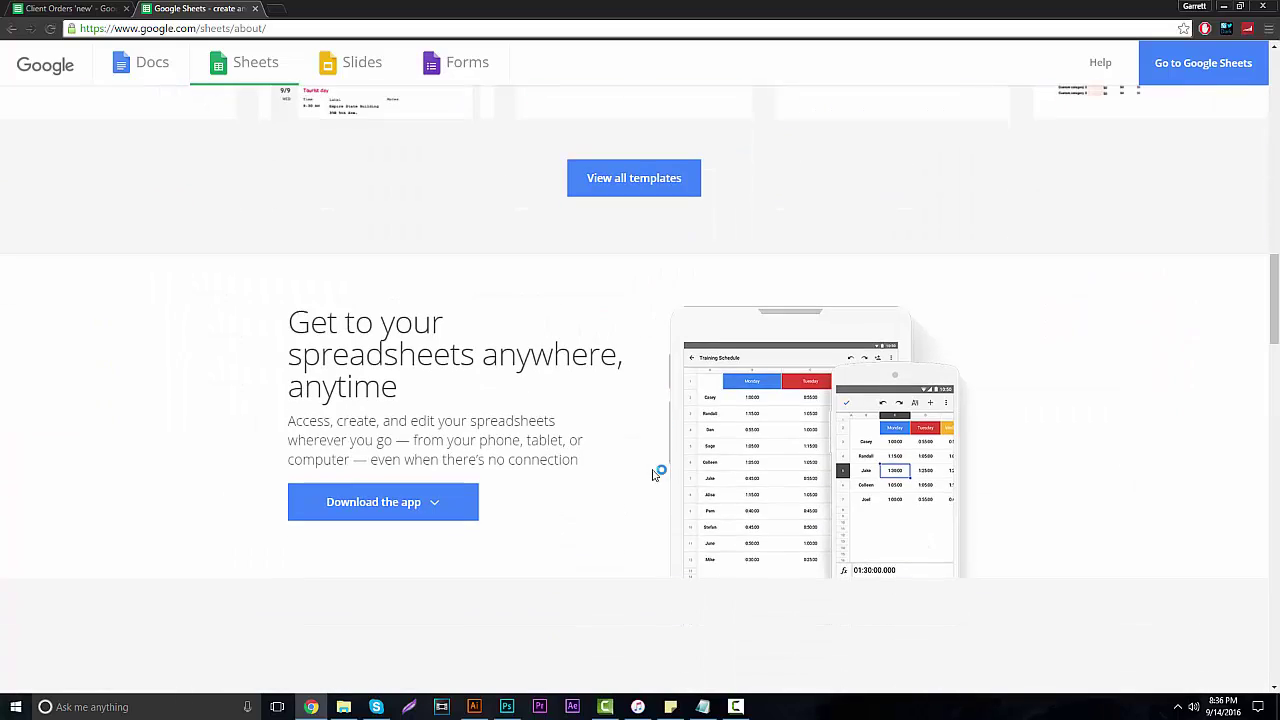
scroll(620, 450, "up", 1)
scroll(617, 447, "up", 10)
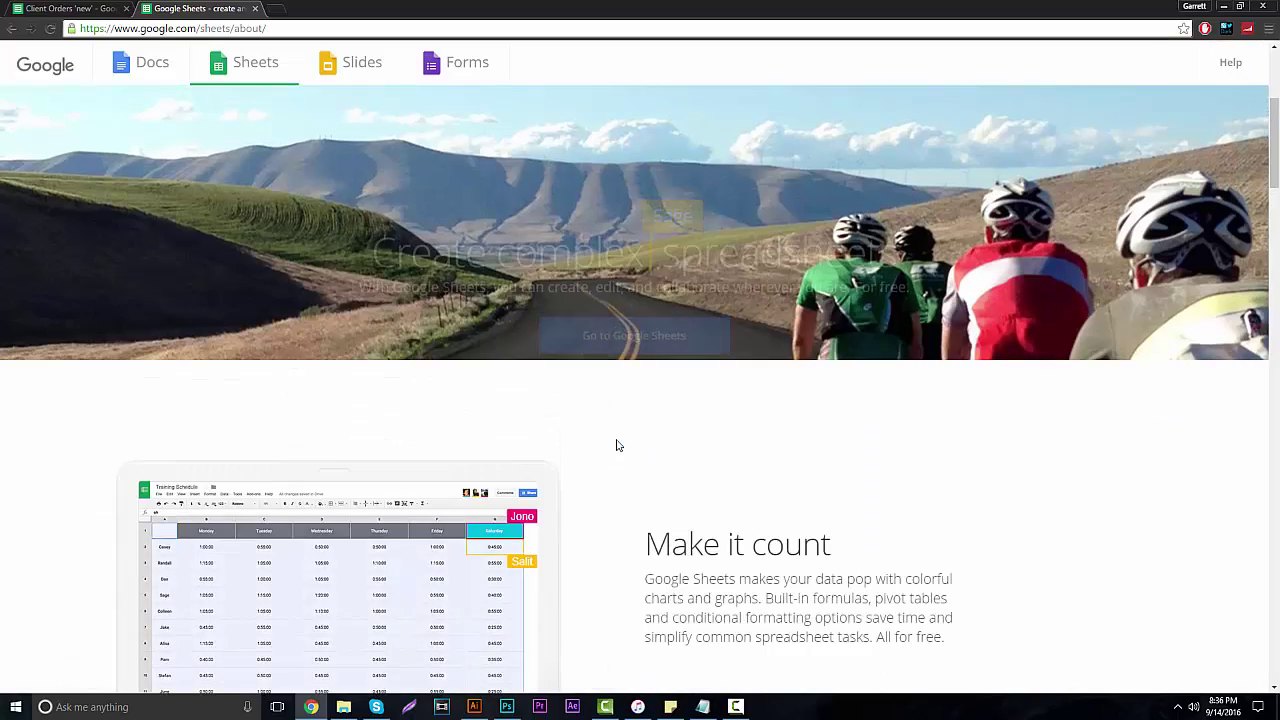
scroll(615, 444, "down", 1)
scroll(617, 446, "down", 2)
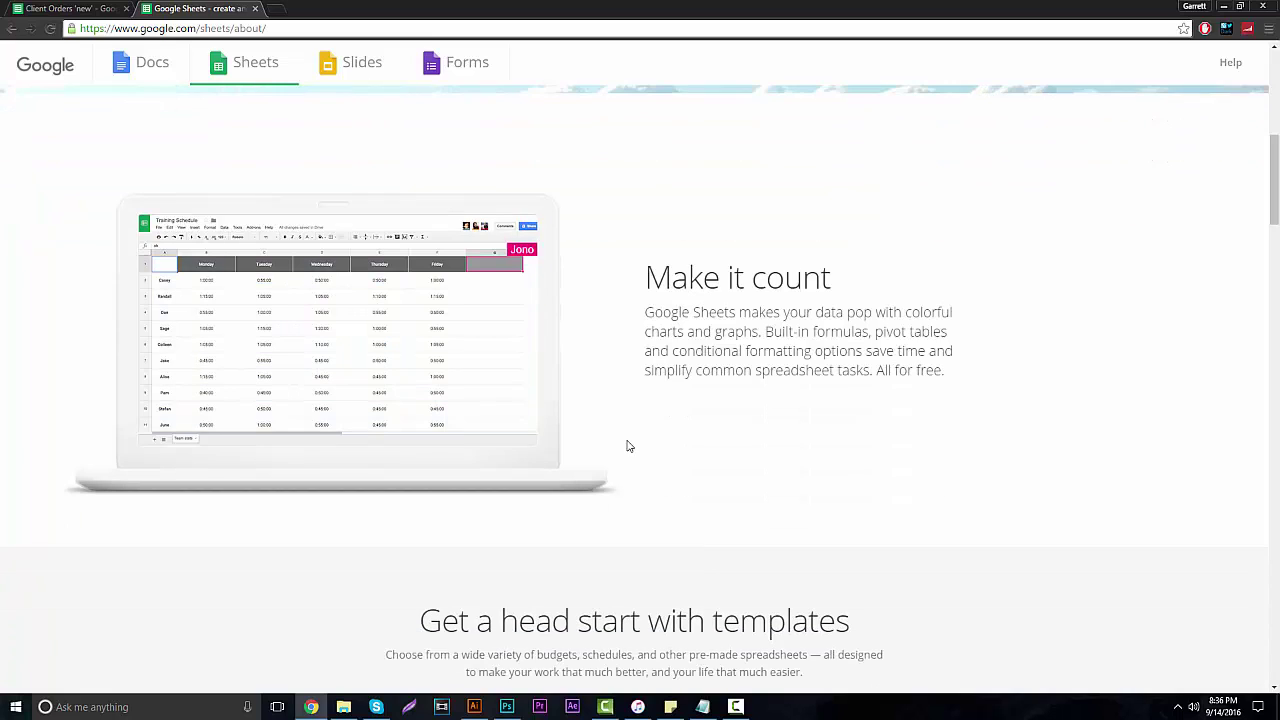
scroll(639, 387, "down", 5)
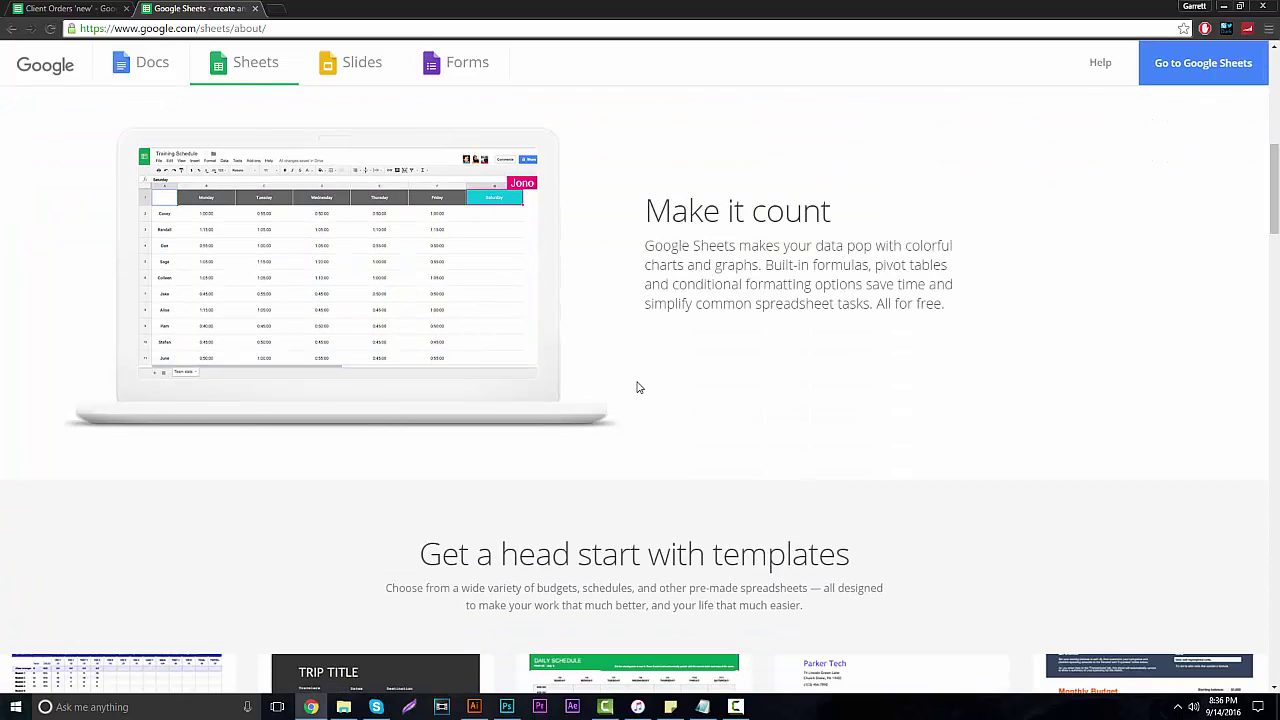
scroll(639, 387, "down", 4)
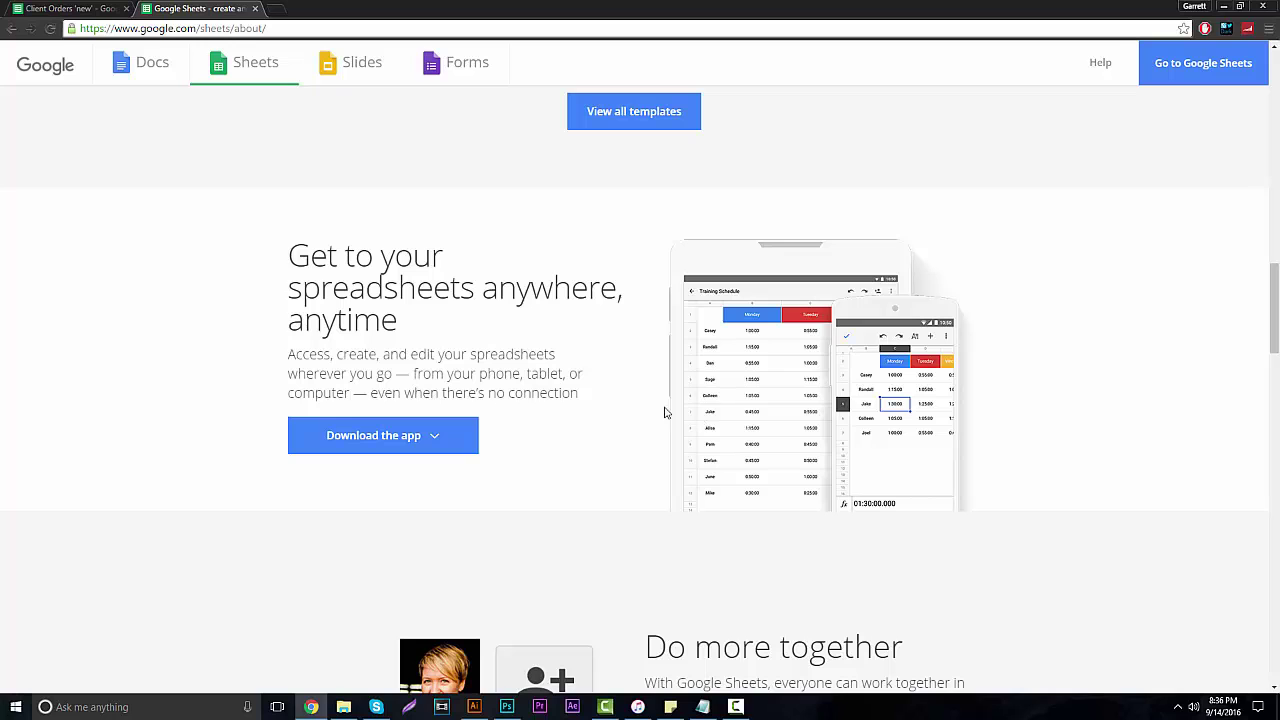
scroll(646, 403, "down", 3)
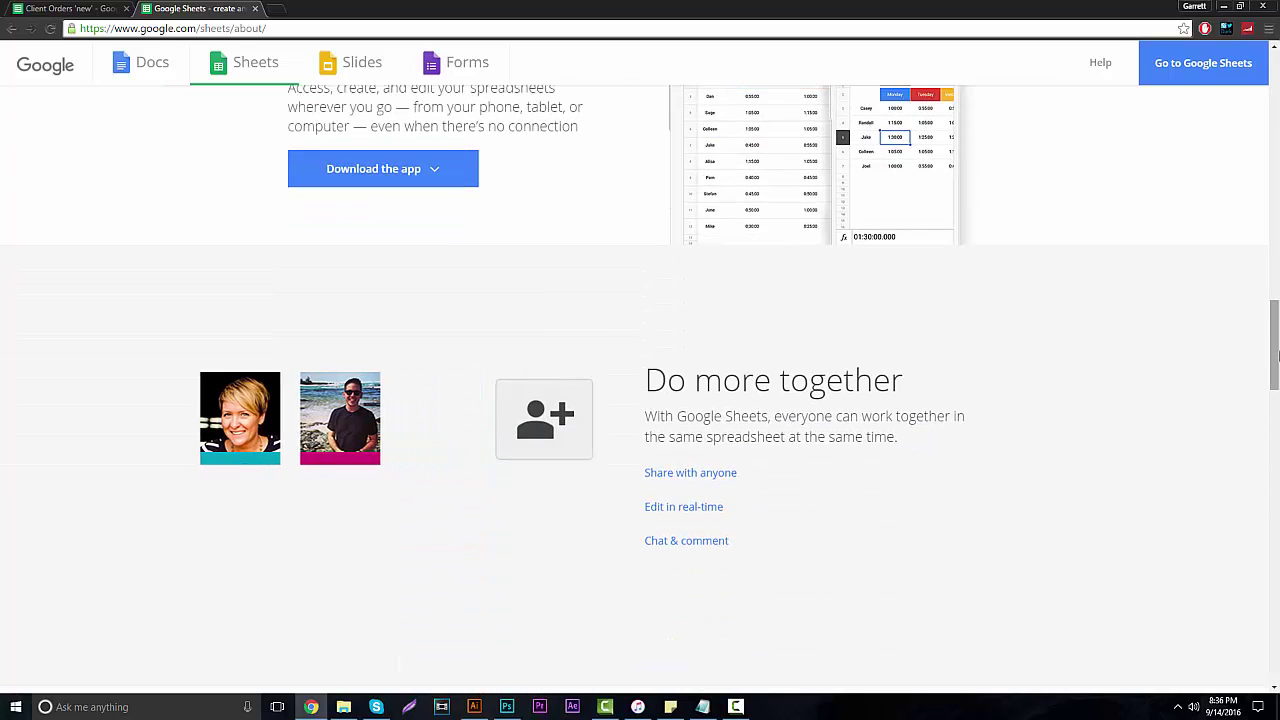
left_click_drag(1274, 315, 1275, 60)
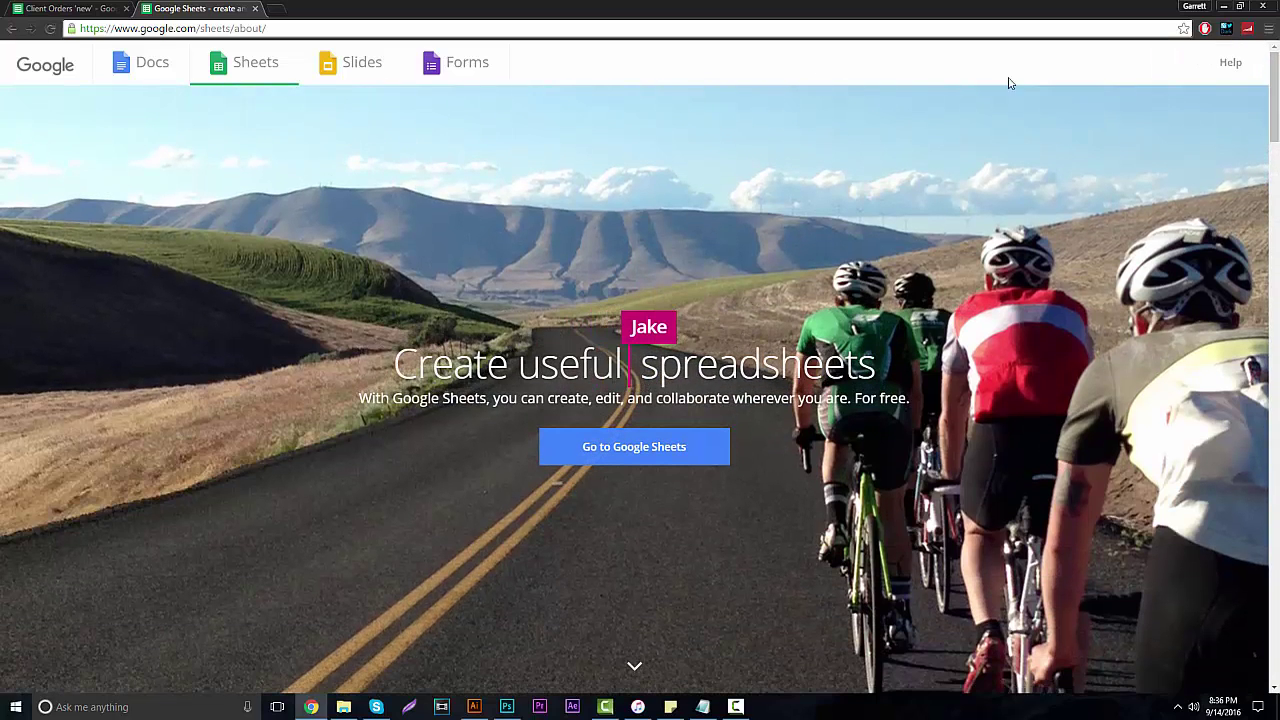
left_click(83, 7)
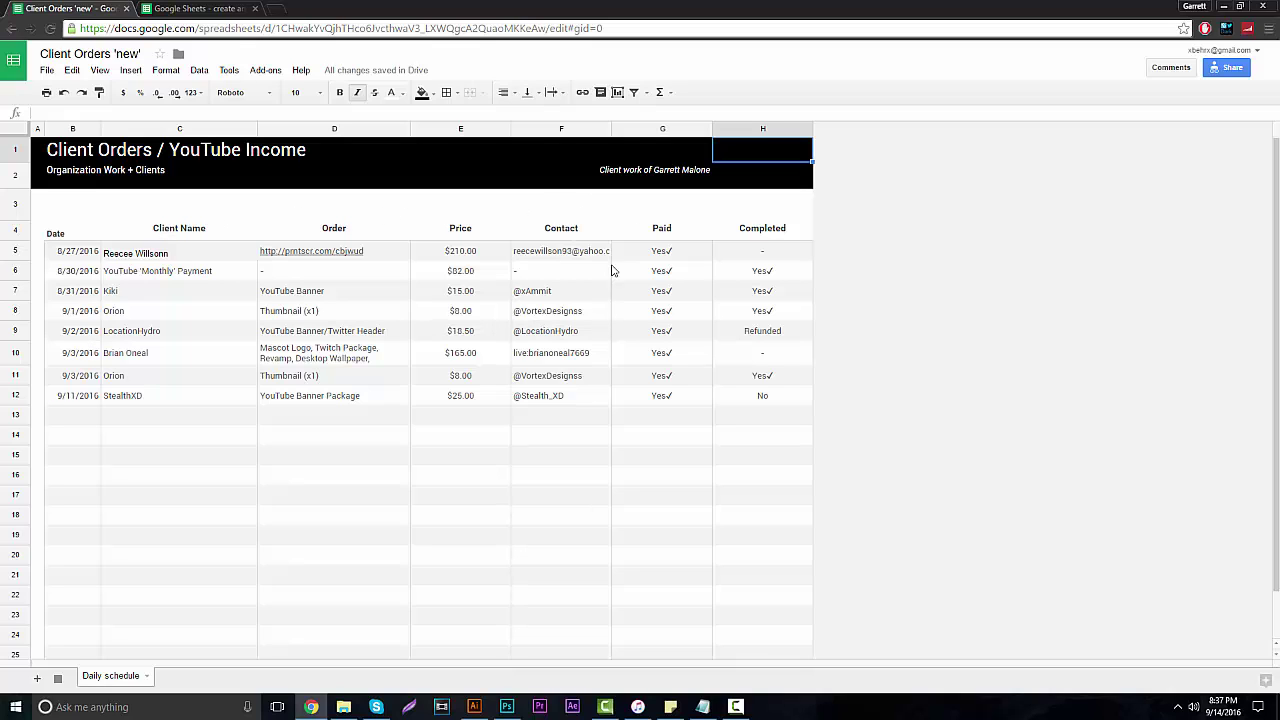
Select the Completed cell H10 in the Client Orders table.
left_click(790, 352)
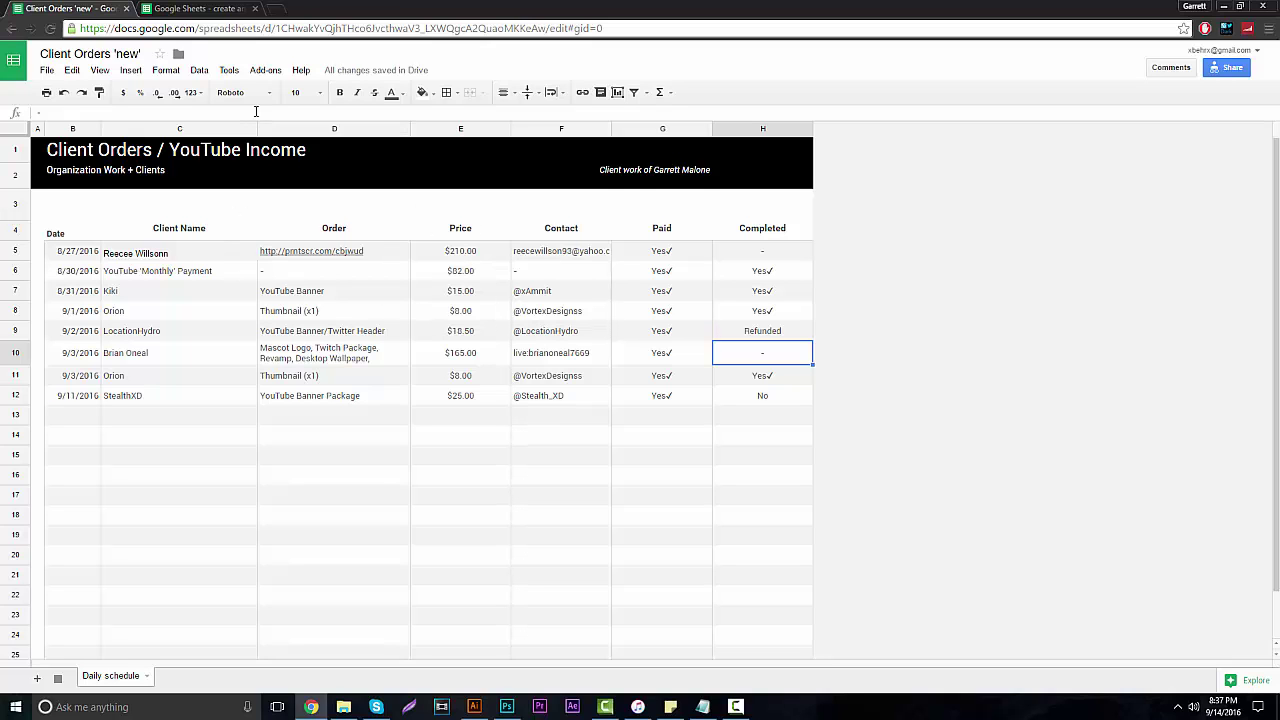
Create a new spreadsheet from the Schedule template in the Google Sheets template gallery.
left_click(232, 8)
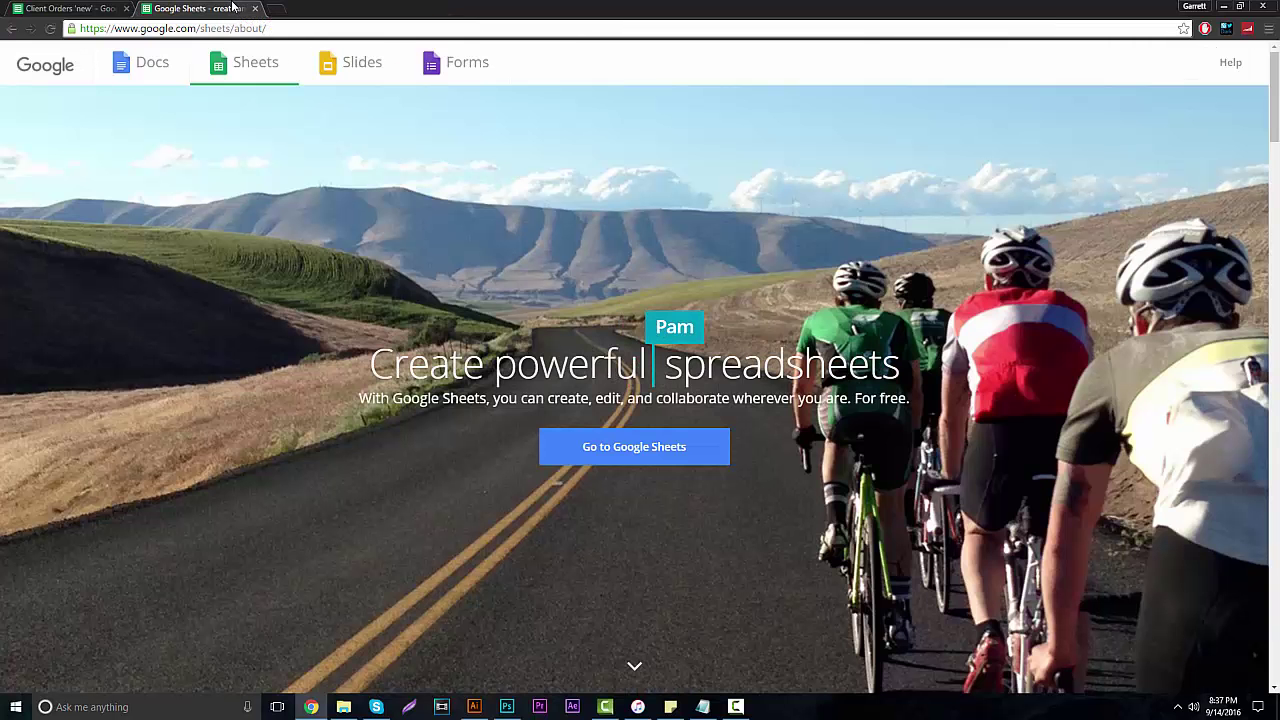
left_click(608, 450)
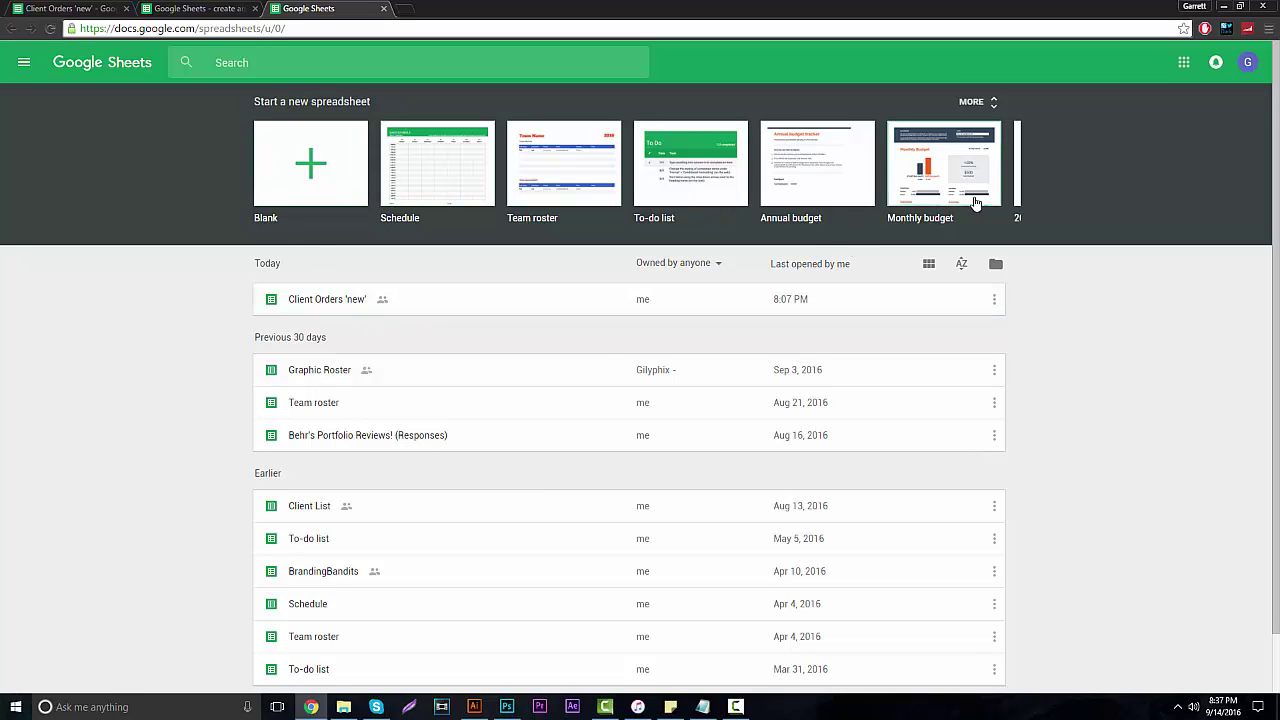
left_click(975, 102)
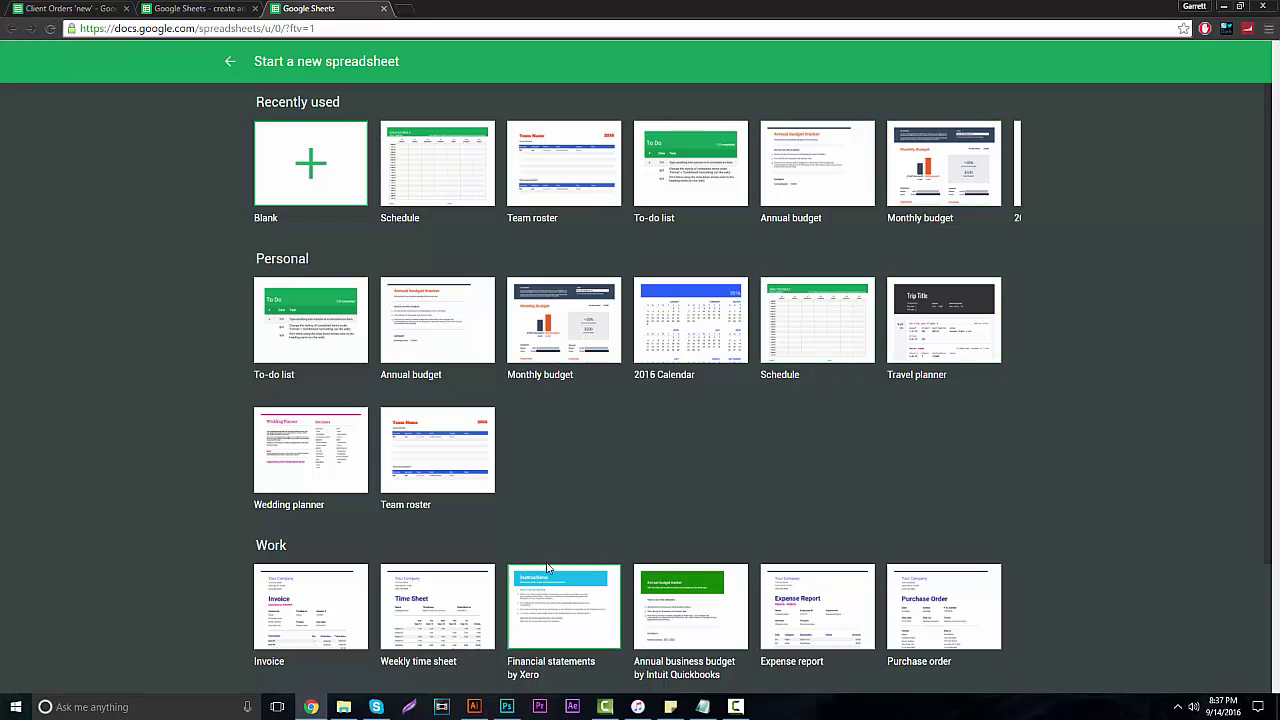
scroll(580, 536, "down", 3)
scroll(558, 533, "up", 3)
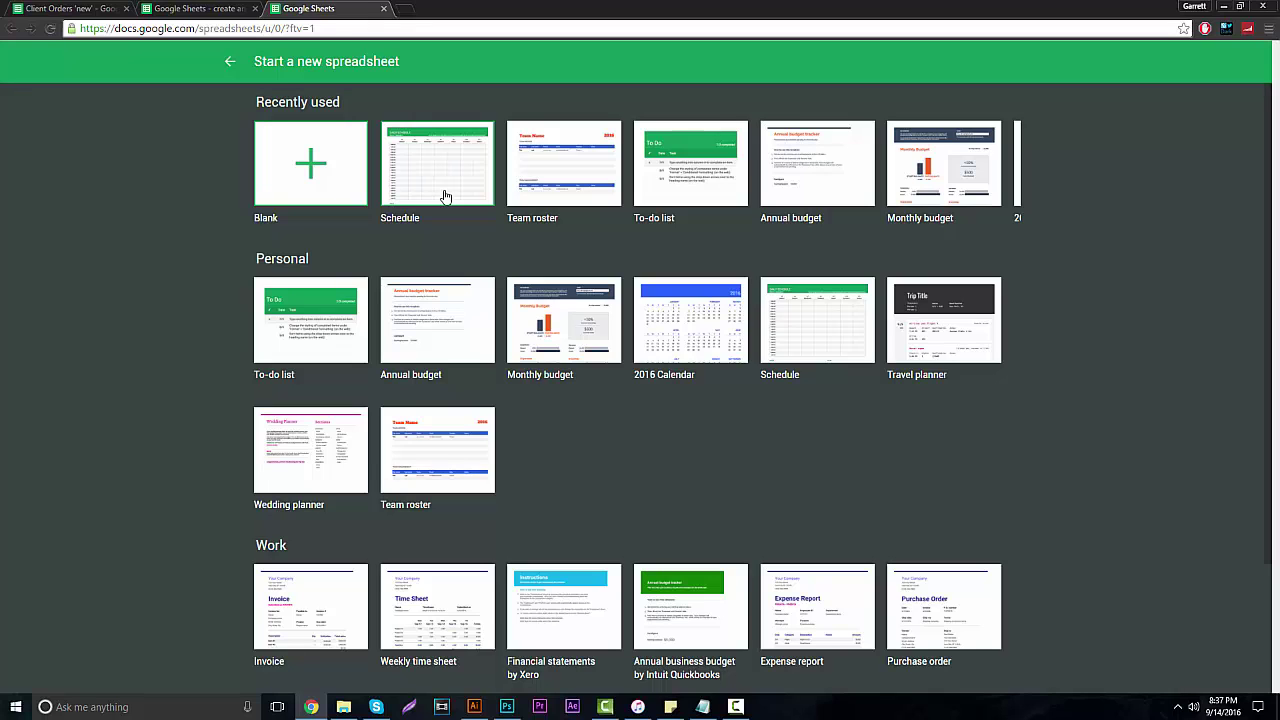
left_click(446, 196)
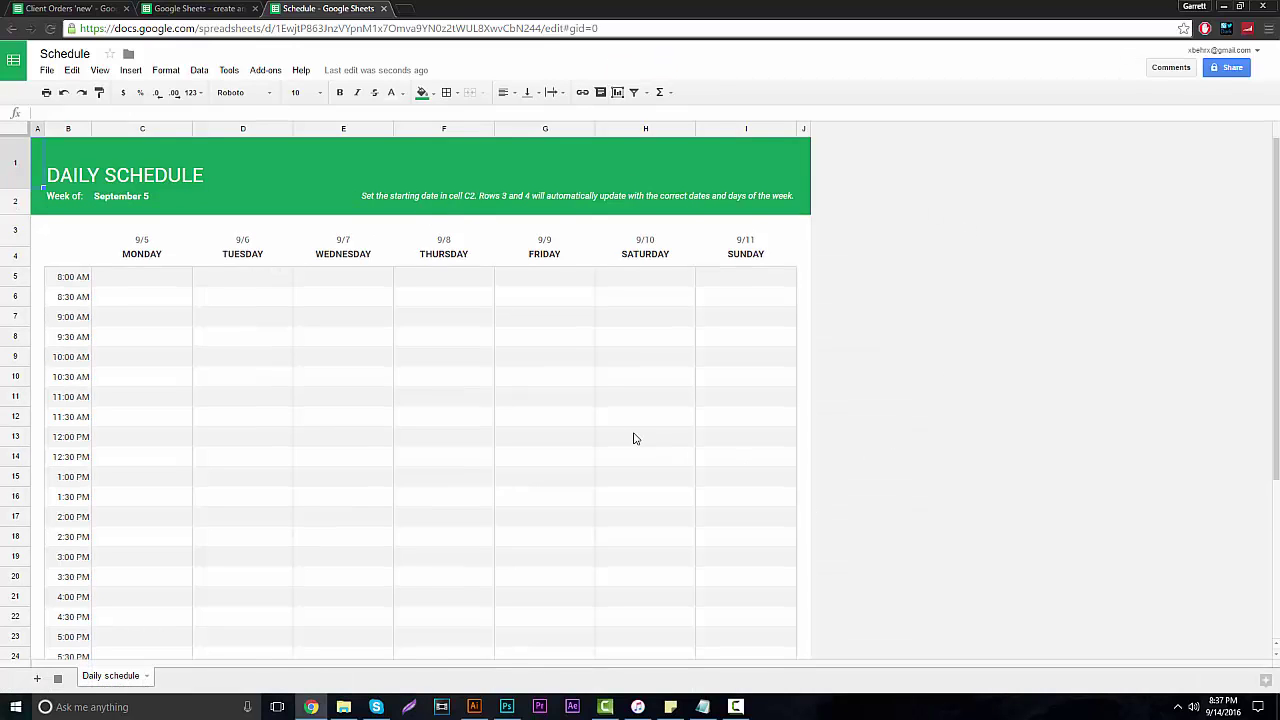
Clear and delete blank column A, then delete the time column so MONDAY starts column A.
scroll(697, 443, "down", 1)
scroll(697, 443, "up", 1)
left_click(76, 259)
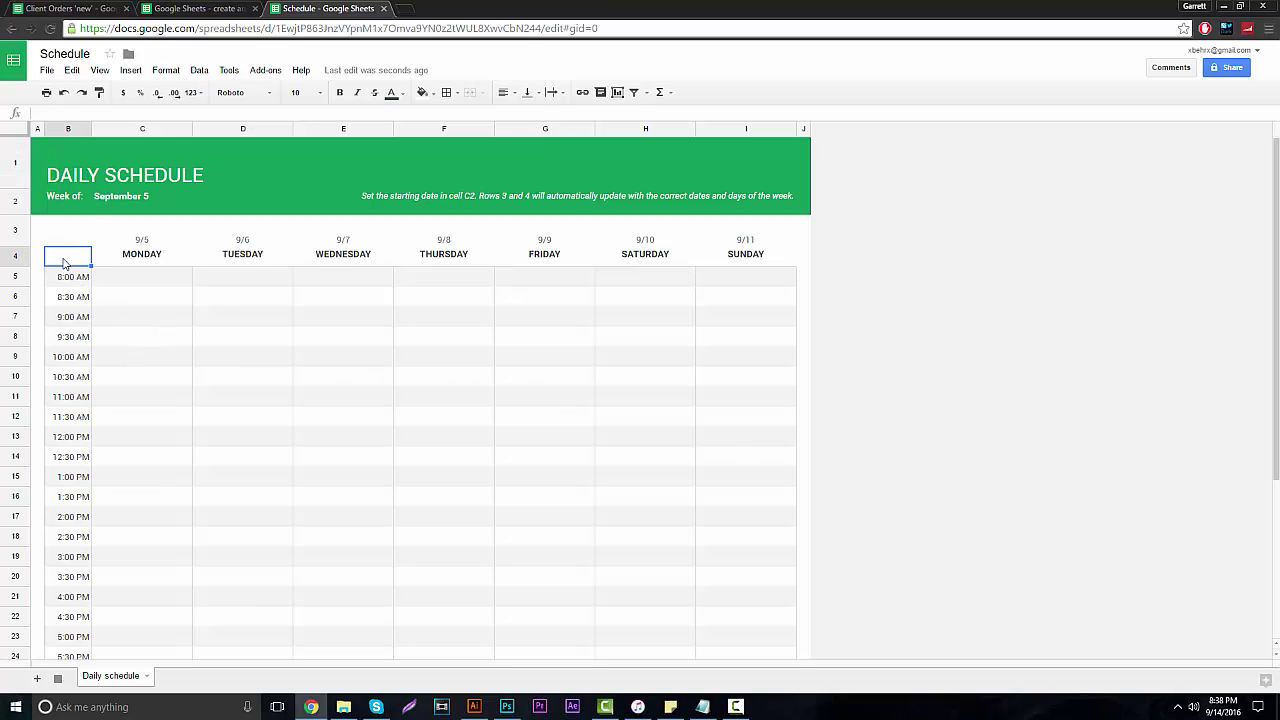
left_click(62, 242)
left_click(66, 129)
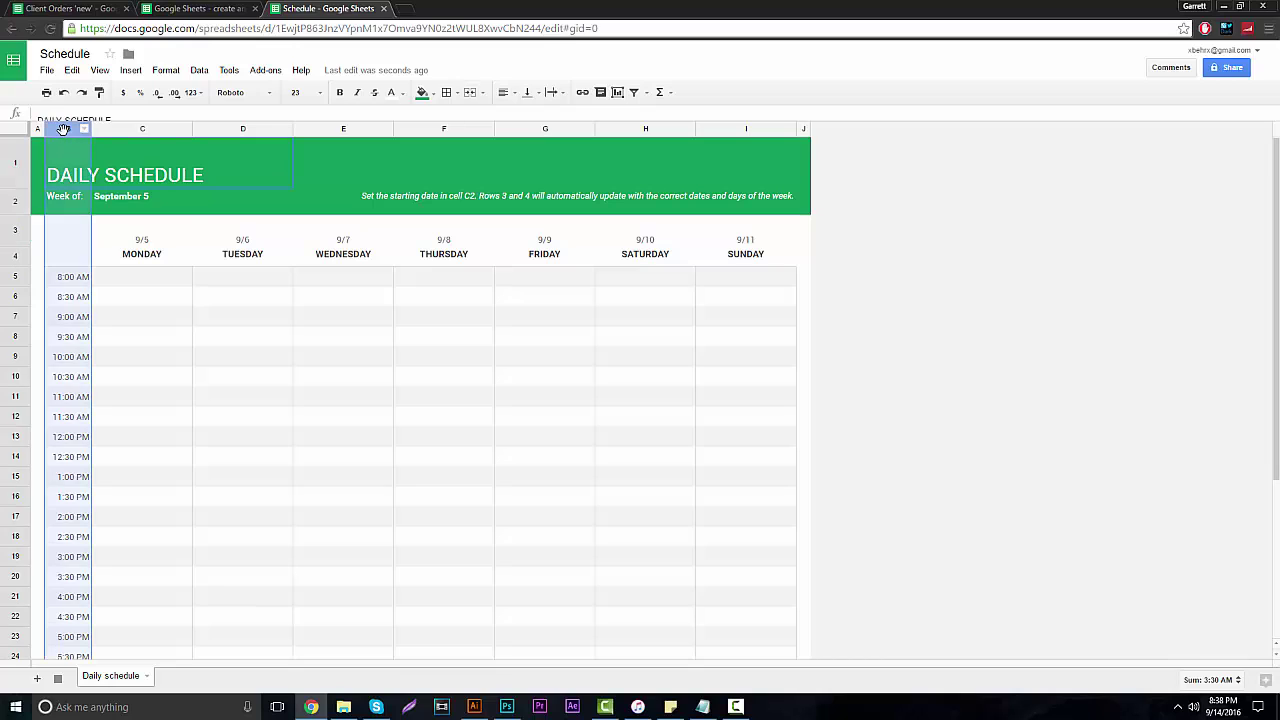
right_click(54, 129)
left_click(37, 129)
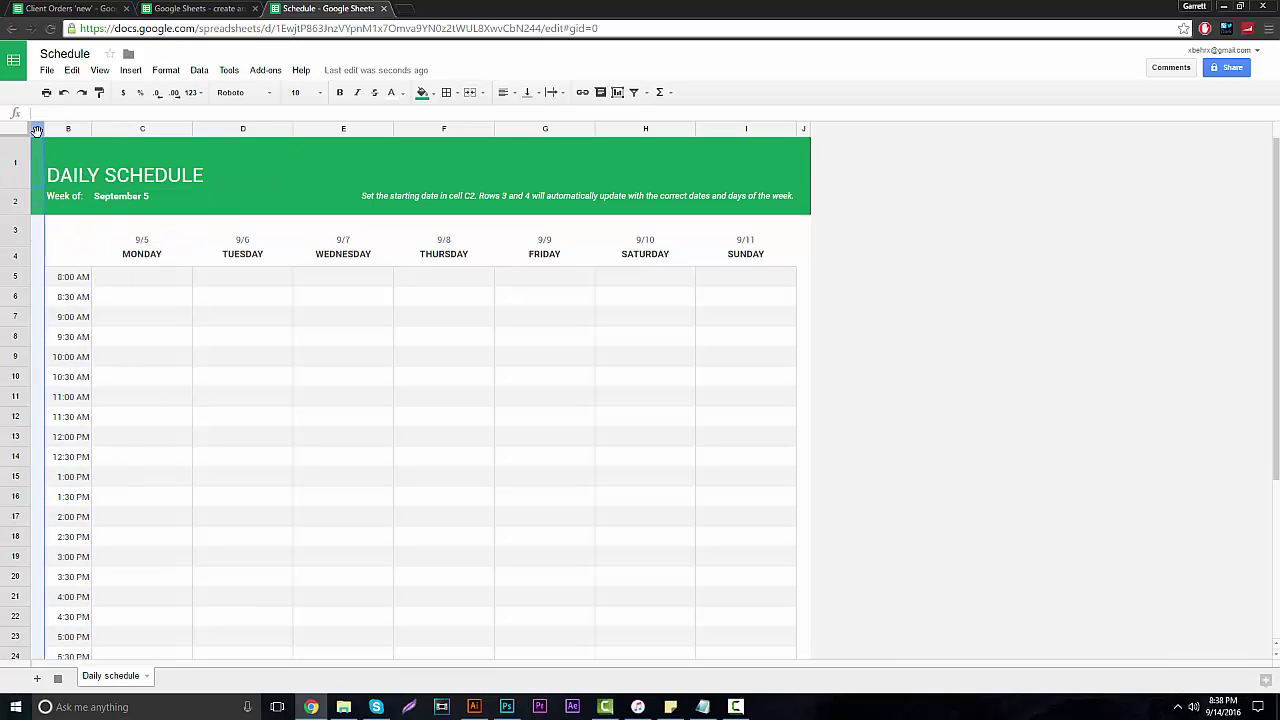
right_click(37, 131)
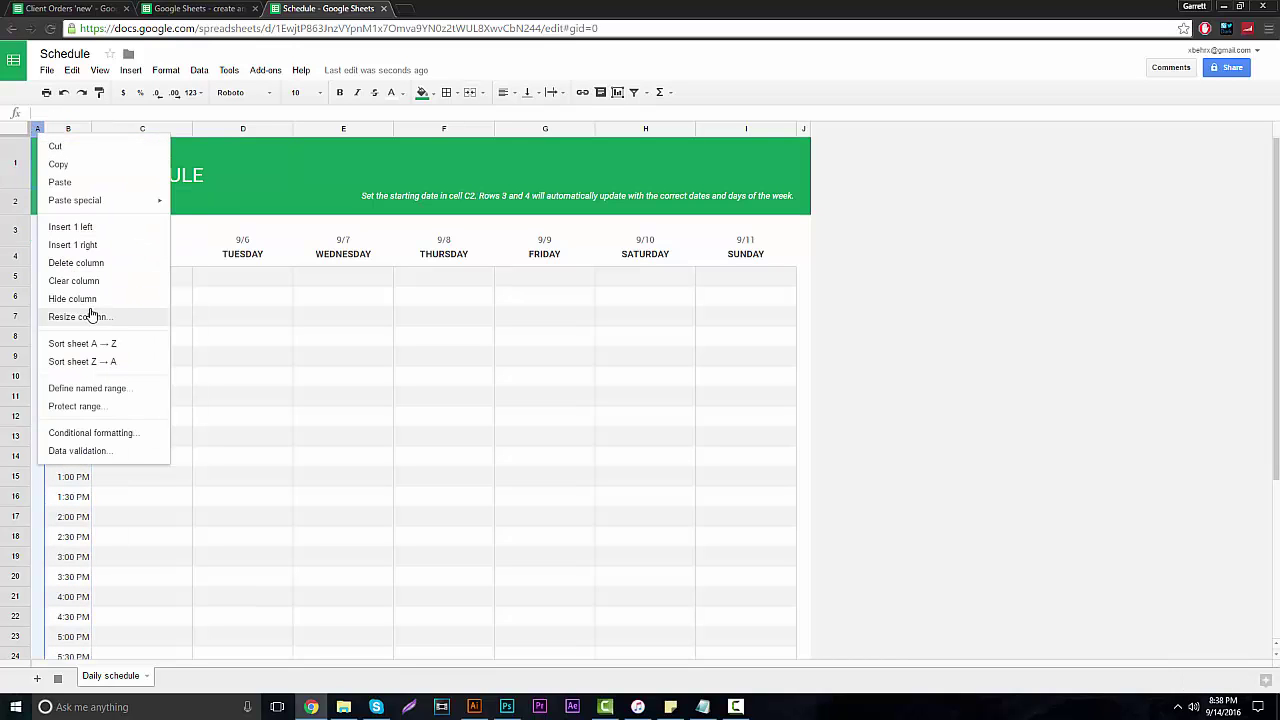
left_click(94, 289)
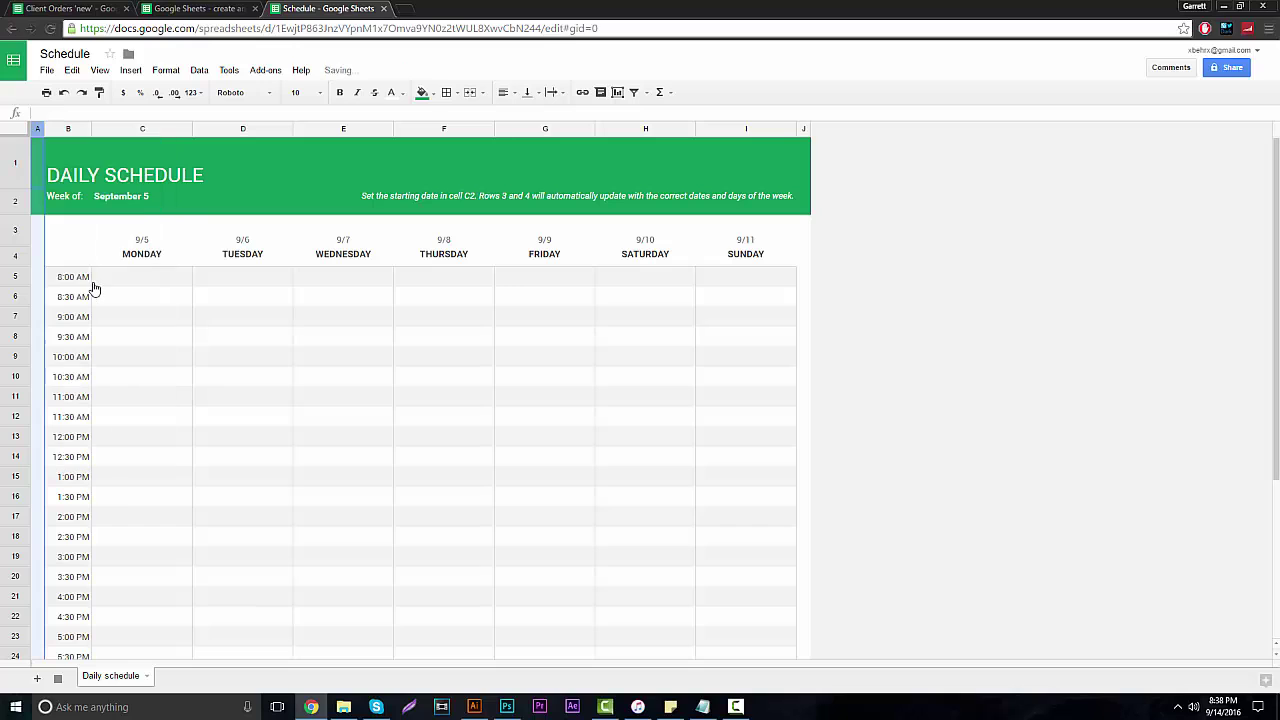
right_click(37, 132)
left_click(90, 264)
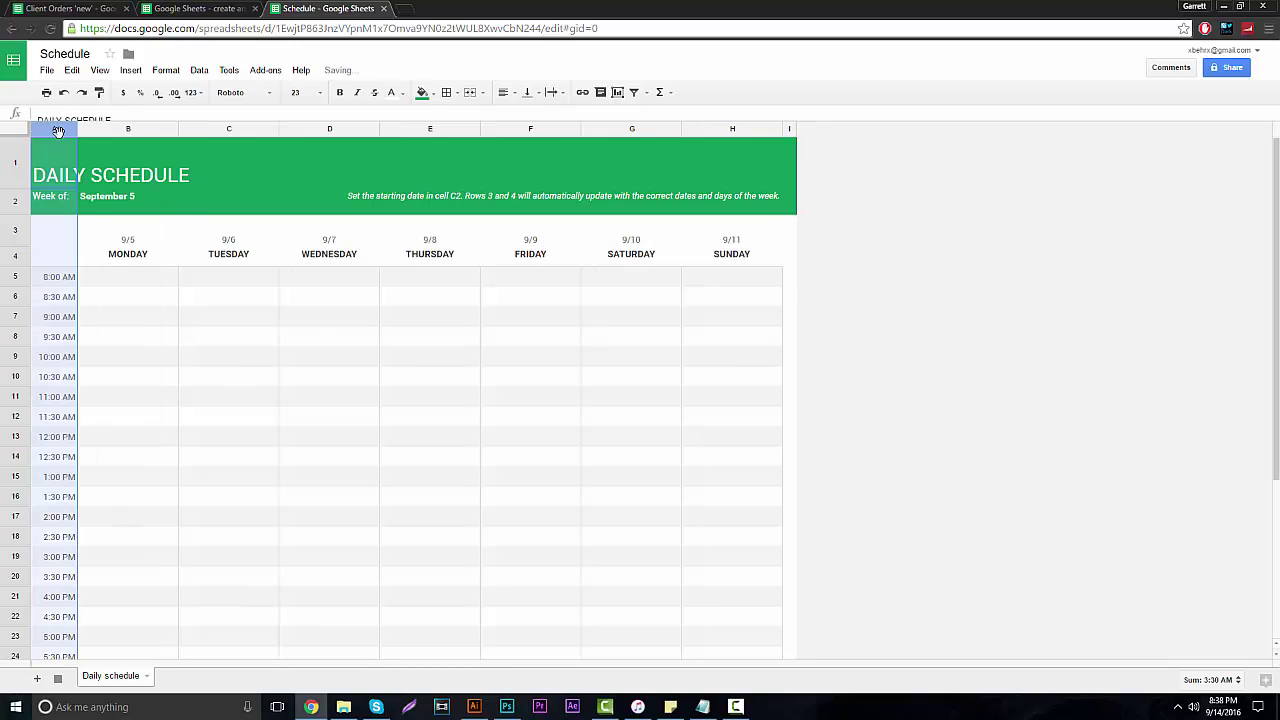
right_click(58, 131)
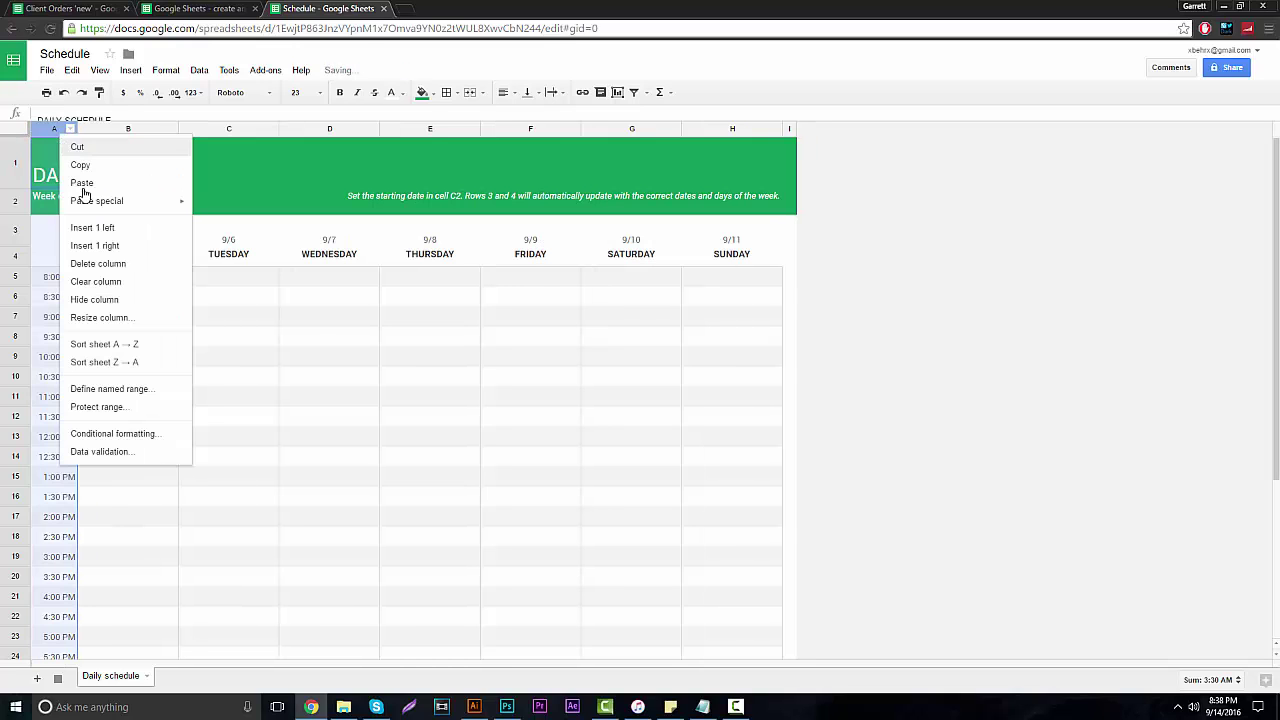
left_click(100, 264)
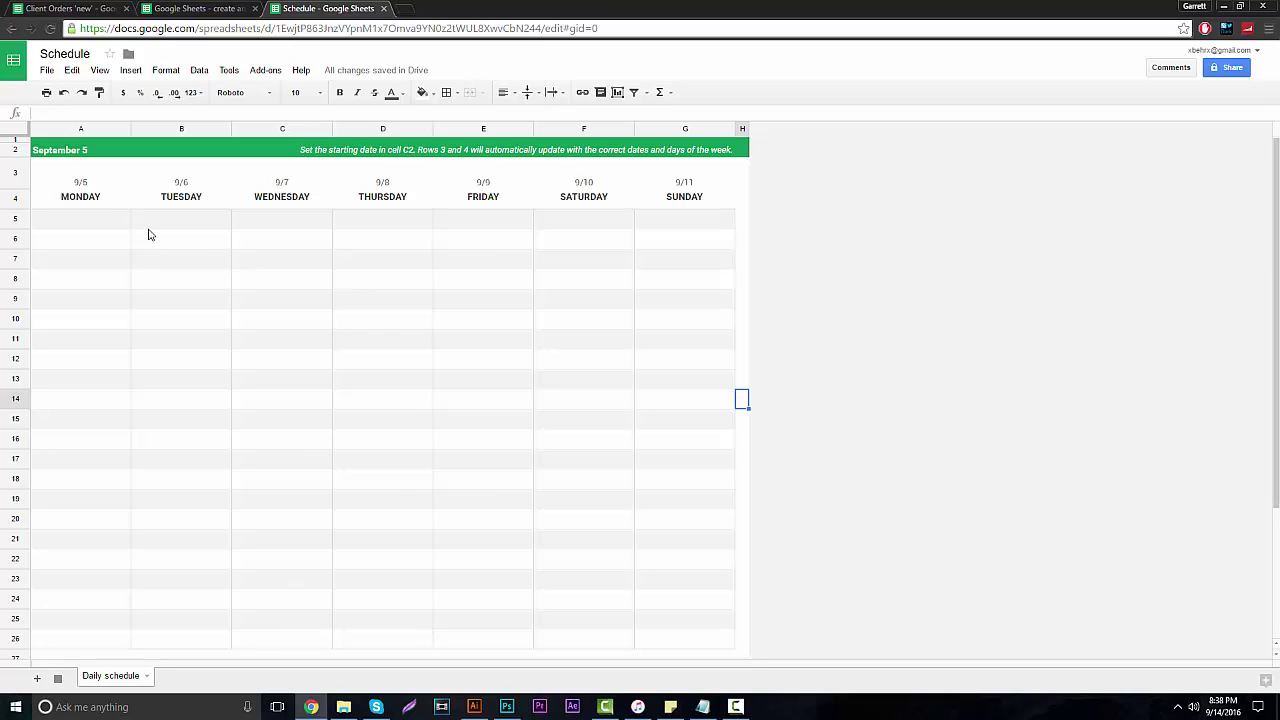
Undo an accidental fill-down of cell B2 into the cells below.
left_click(414, 152)
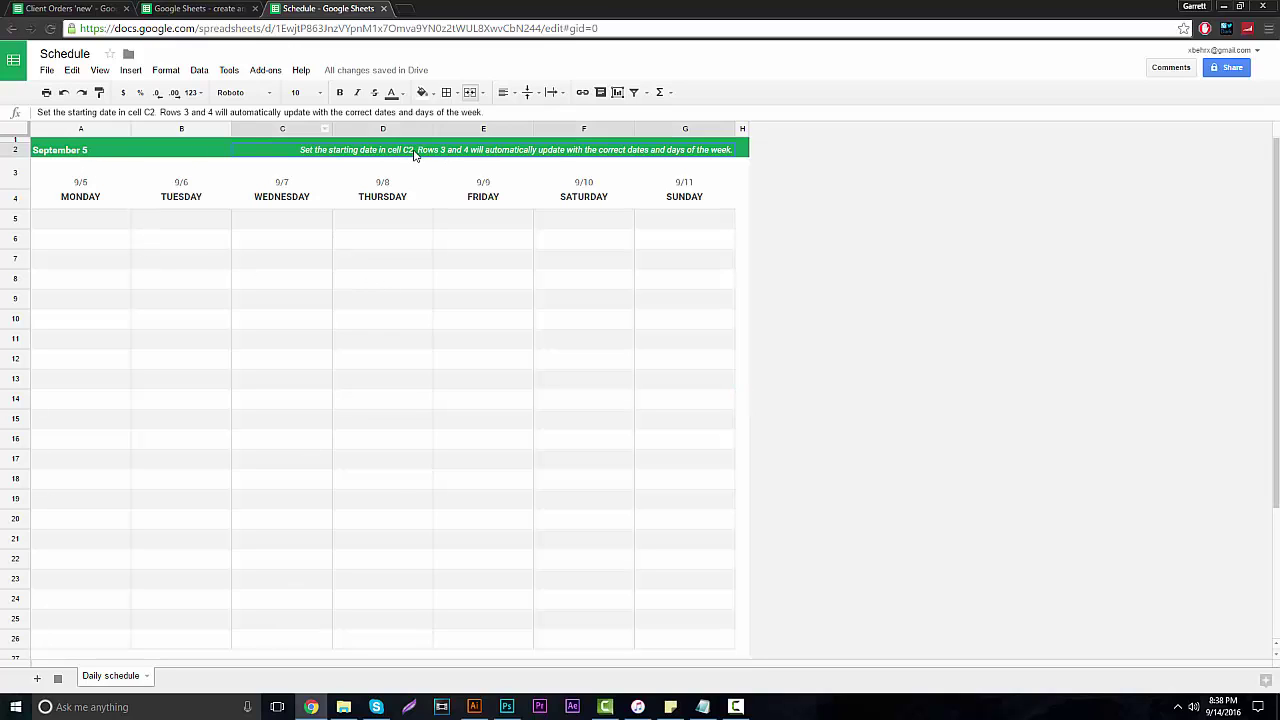
left_click(189, 150)
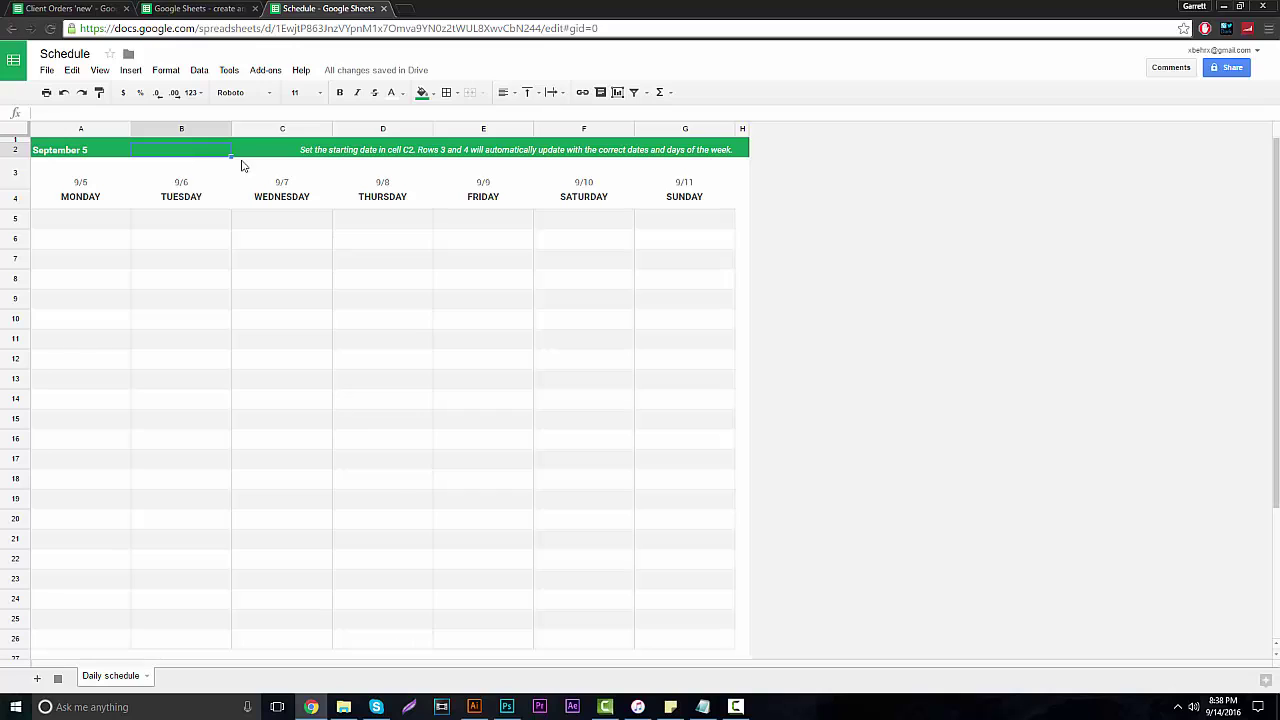
left_click_drag(230, 157, 231, 166)
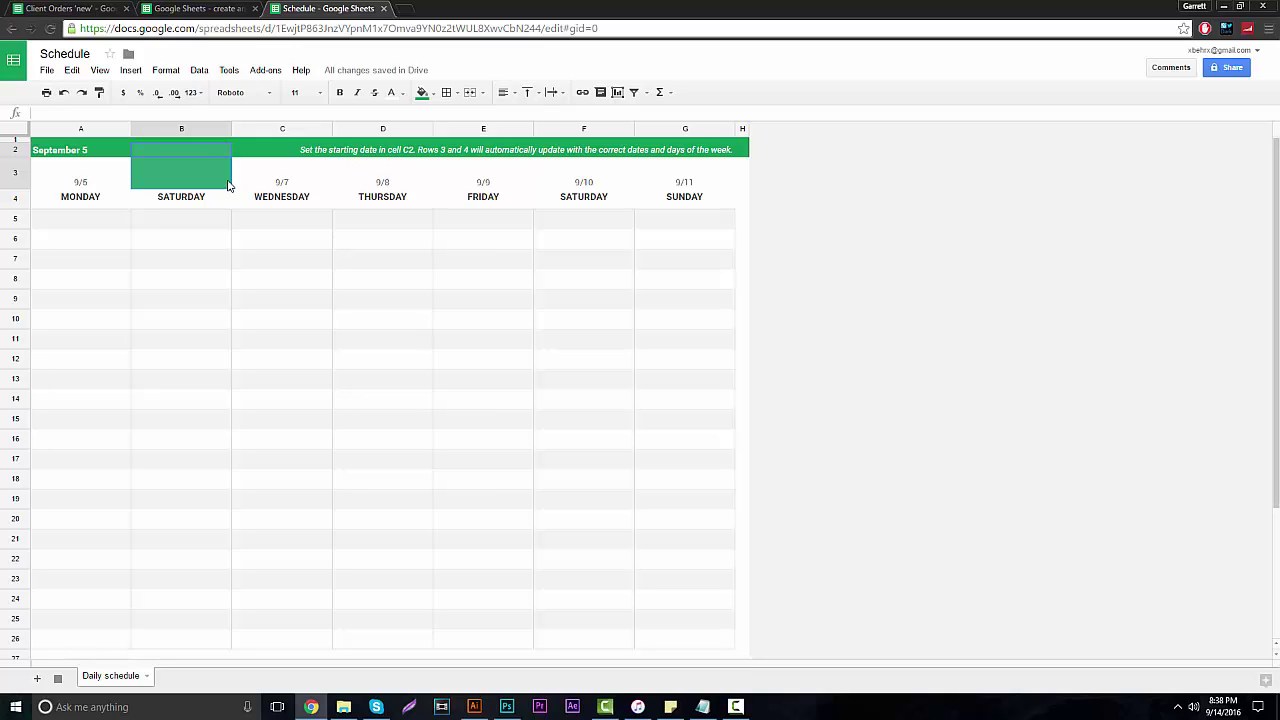
key("ctrl+z")
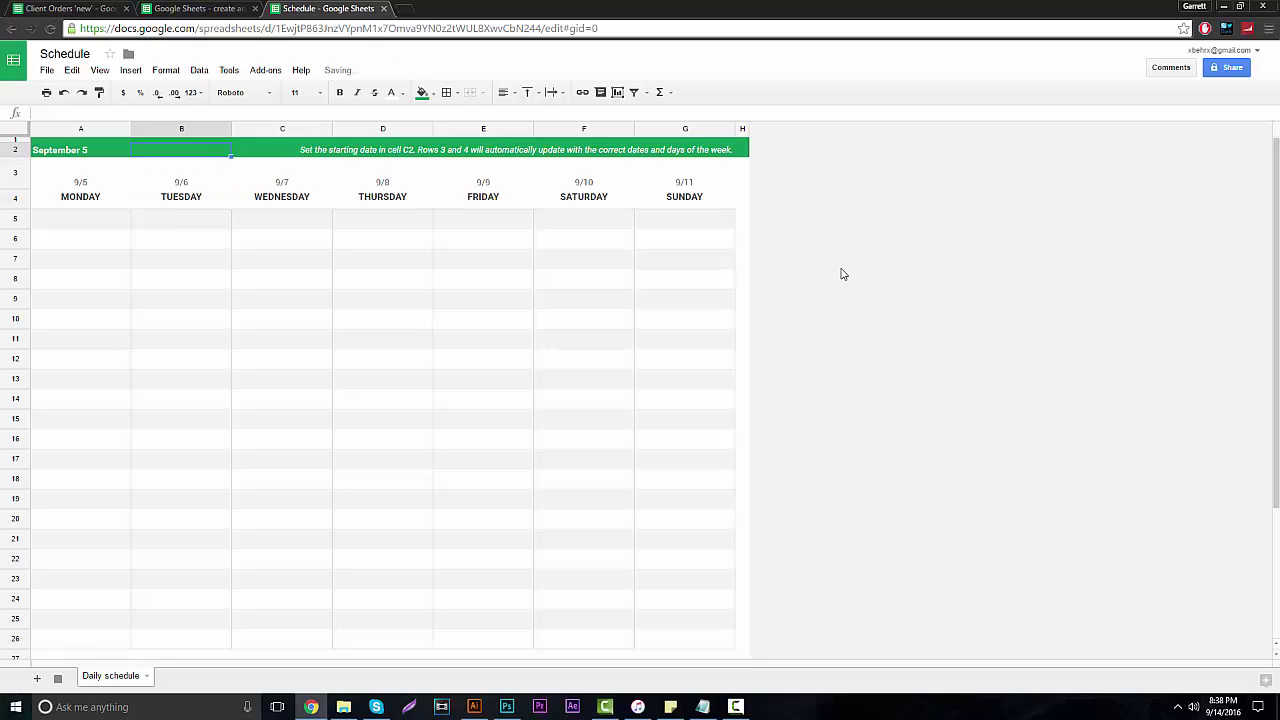
left_click(799, 241)
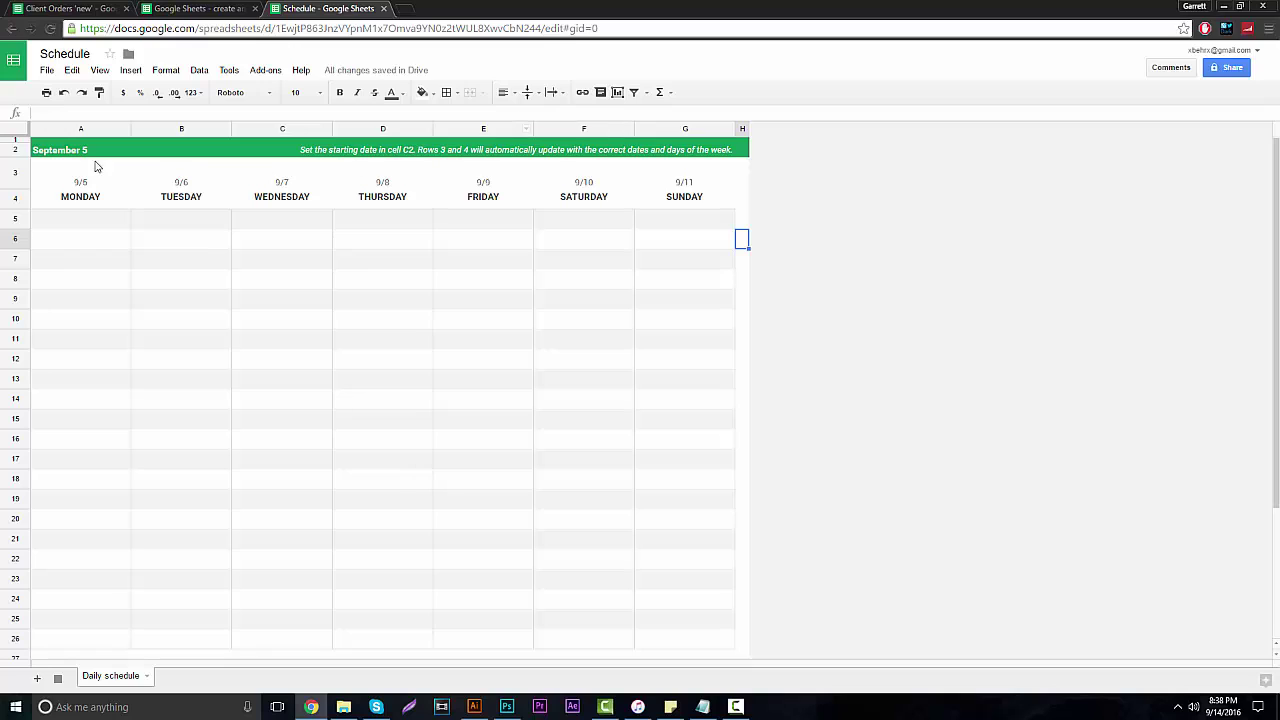
Retitle cell A2 as 'Client List (To-Do)'.
double_click(57, 152)
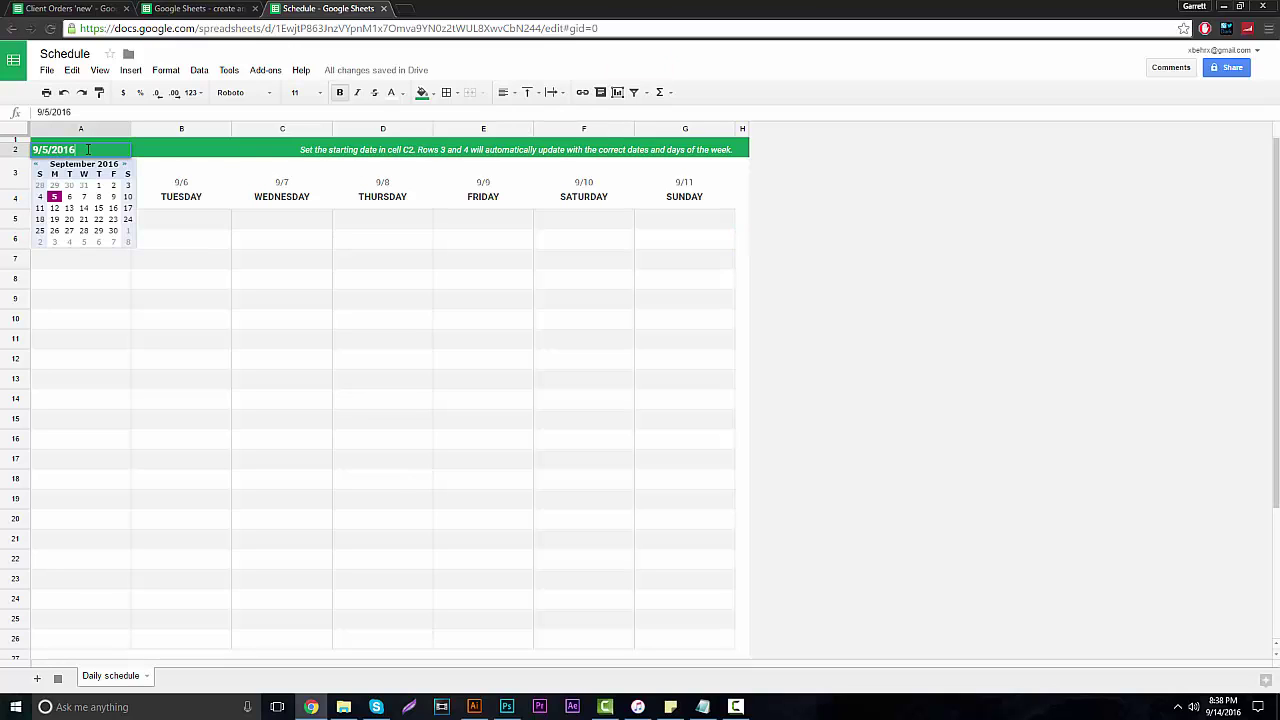
type("Client Lisy")
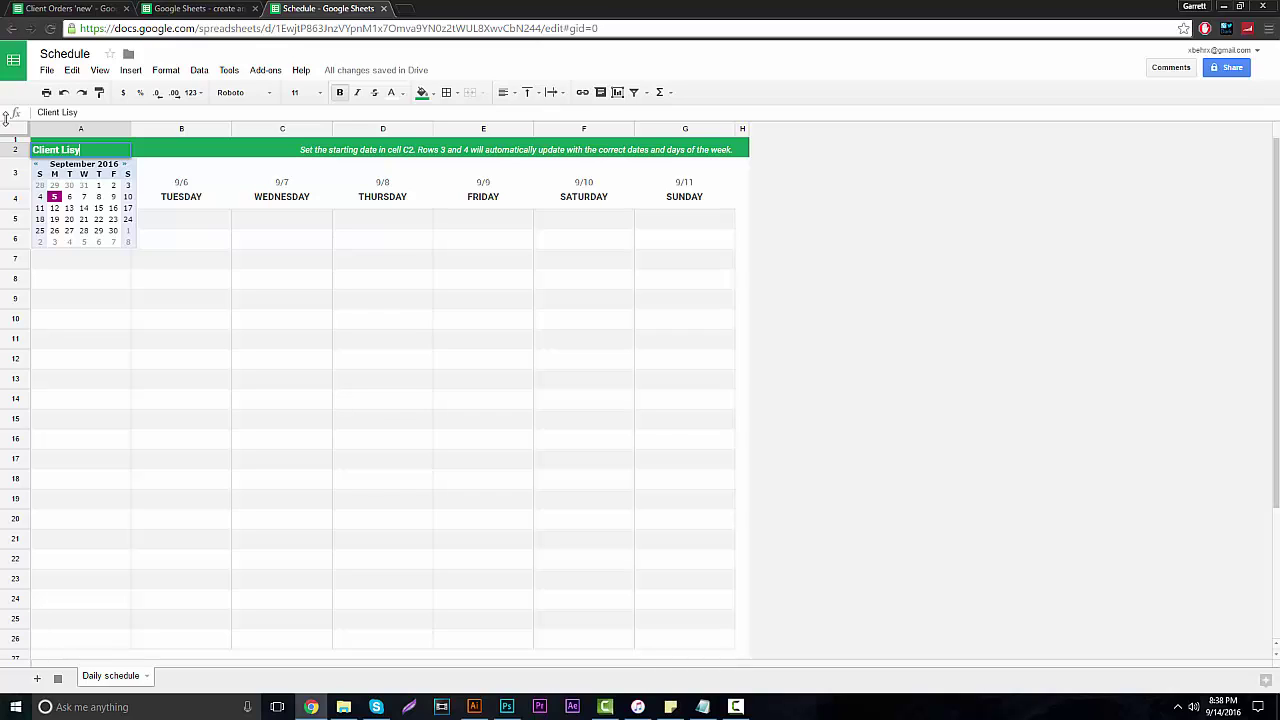
key("BackSpace")
type("t (To-Do)")
left_click(840, 258)
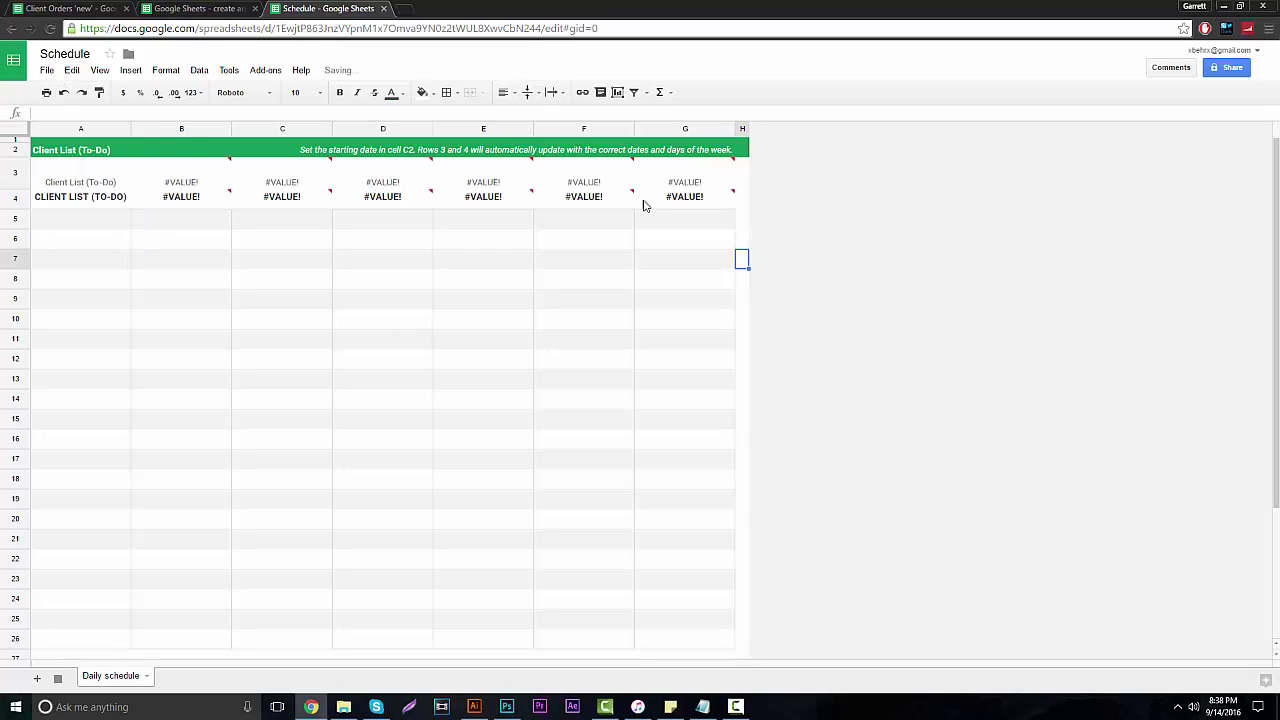
Clear the notes on cell G3.
mouse_move(511, 171)
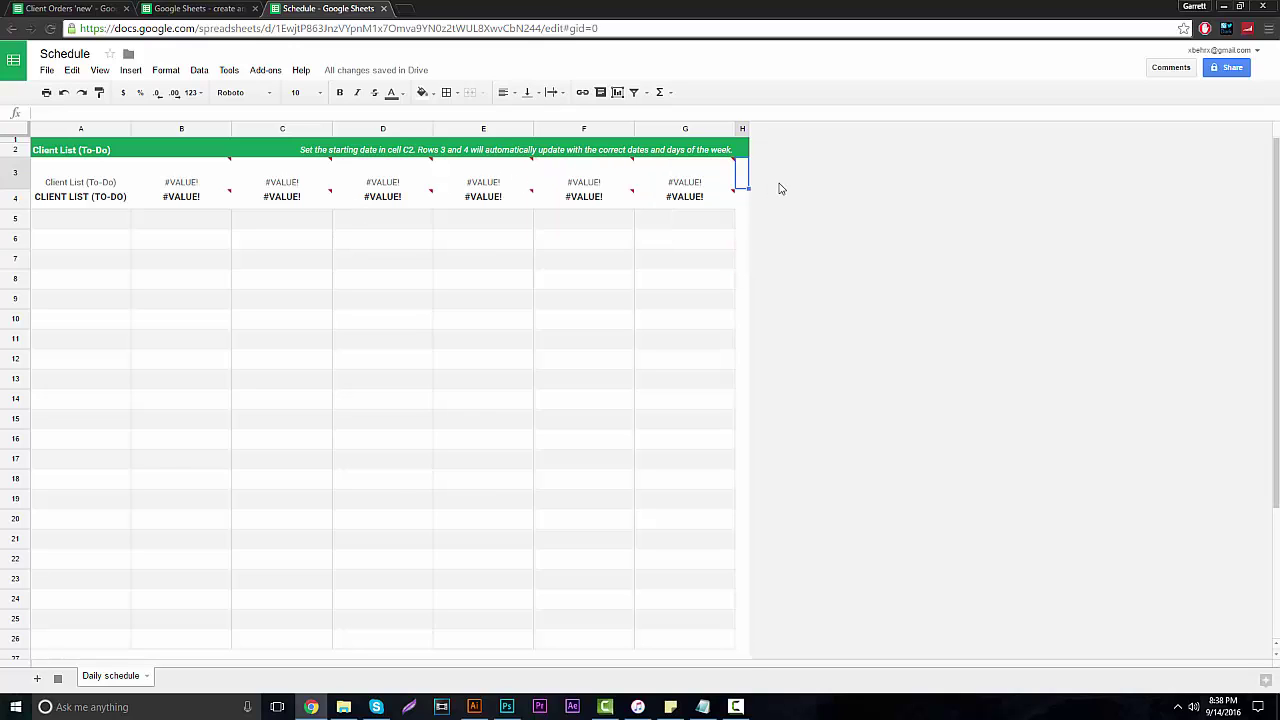
left_click(680, 181)
right_click(680, 181)
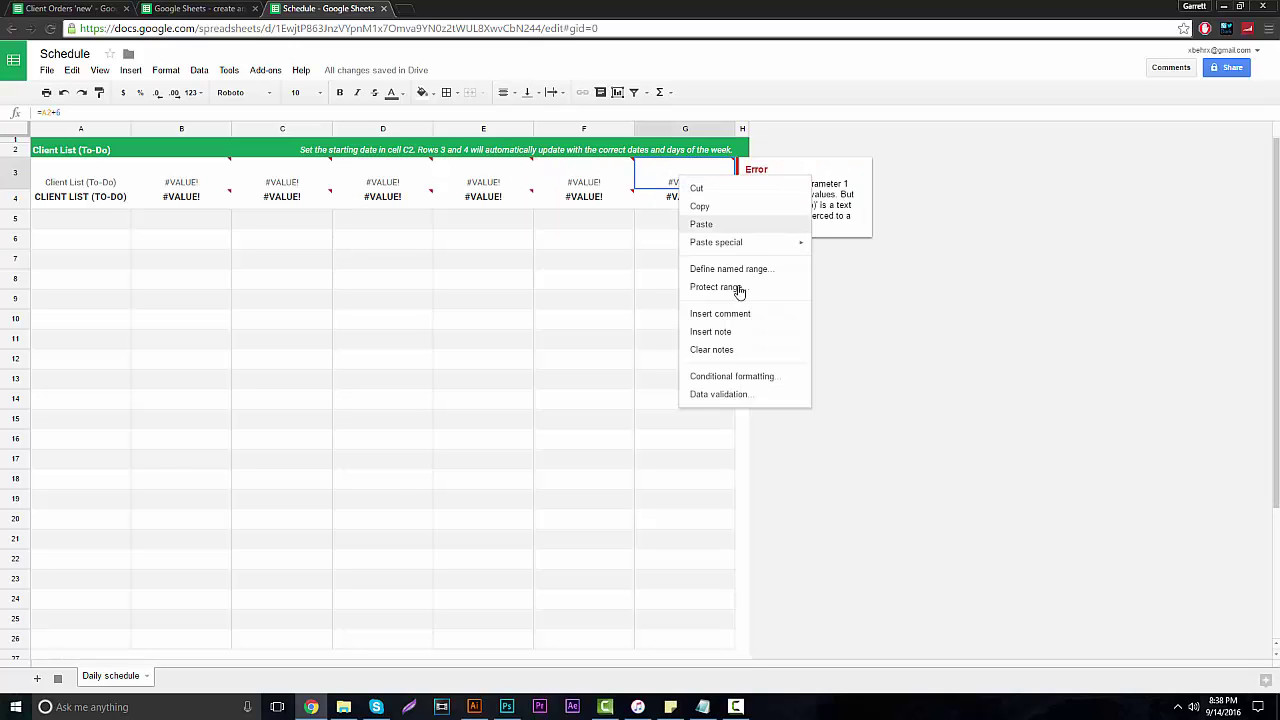
left_click(733, 351)
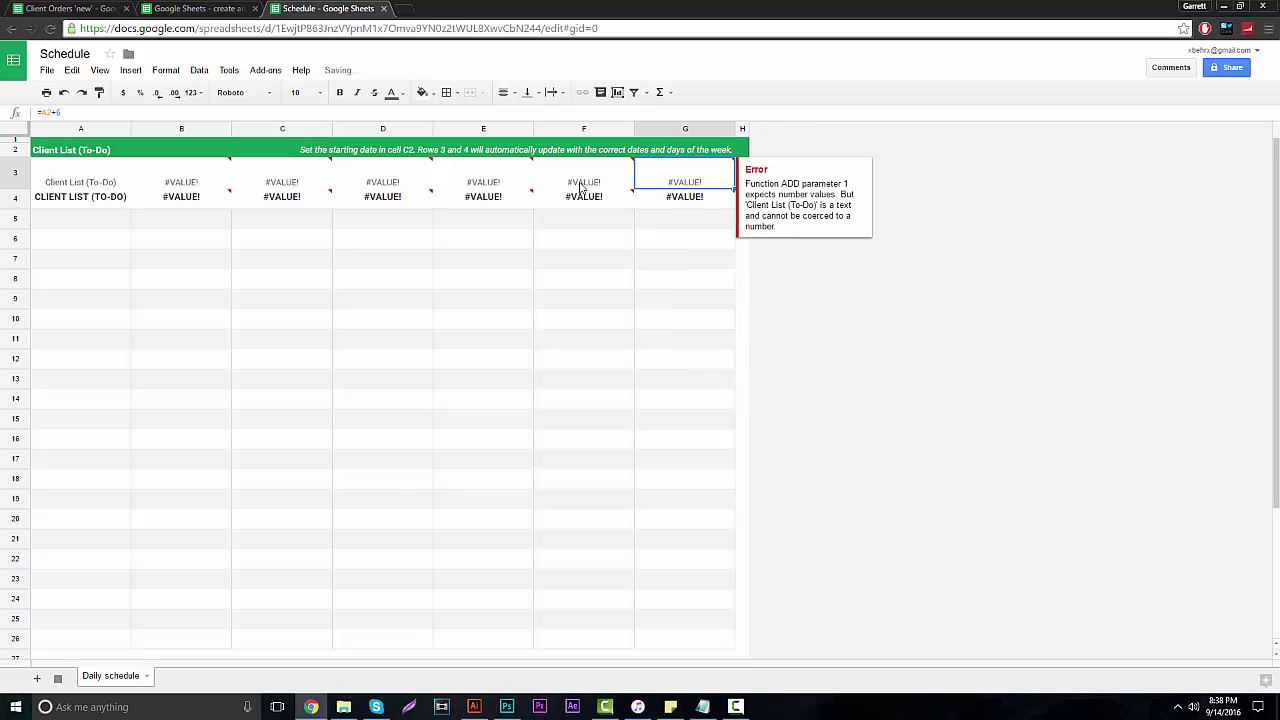
right_click(686, 180)
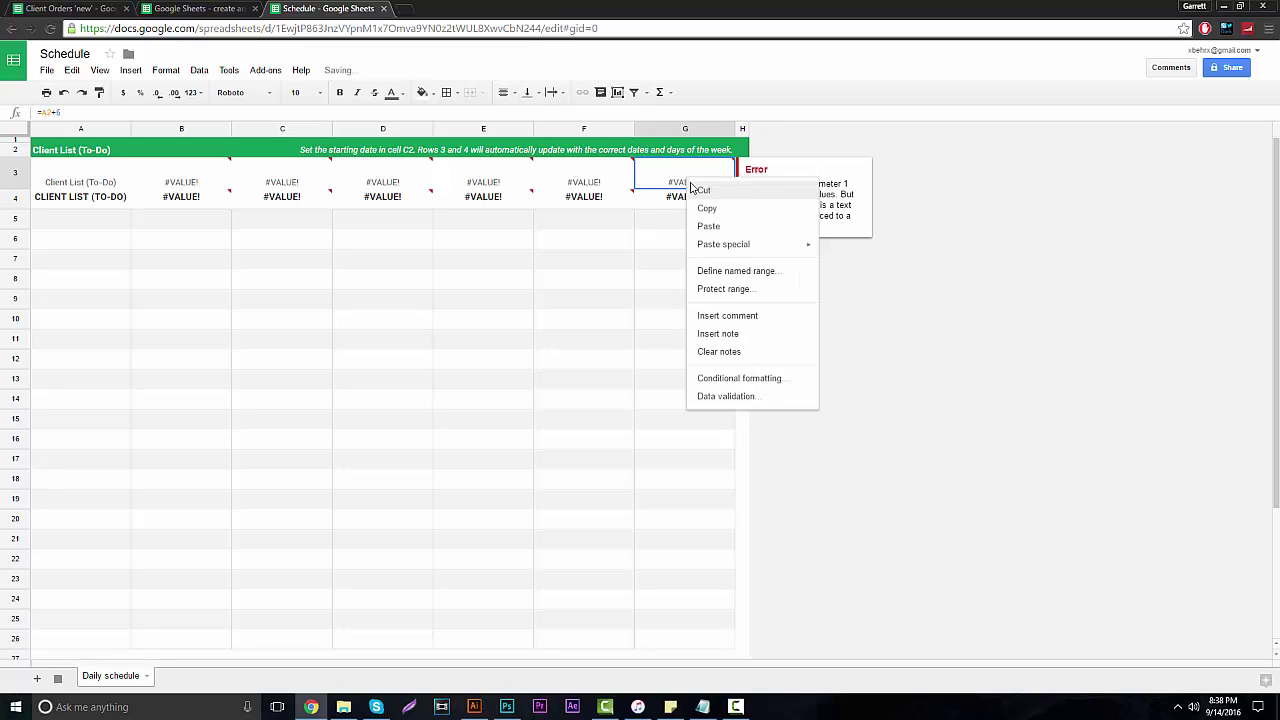
left_click(911, 306)
Replace G4's weekday formula with the header 'Date' and empty G3's =A2+6 formula.
left_click(682, 200)
double_click(682, 200)
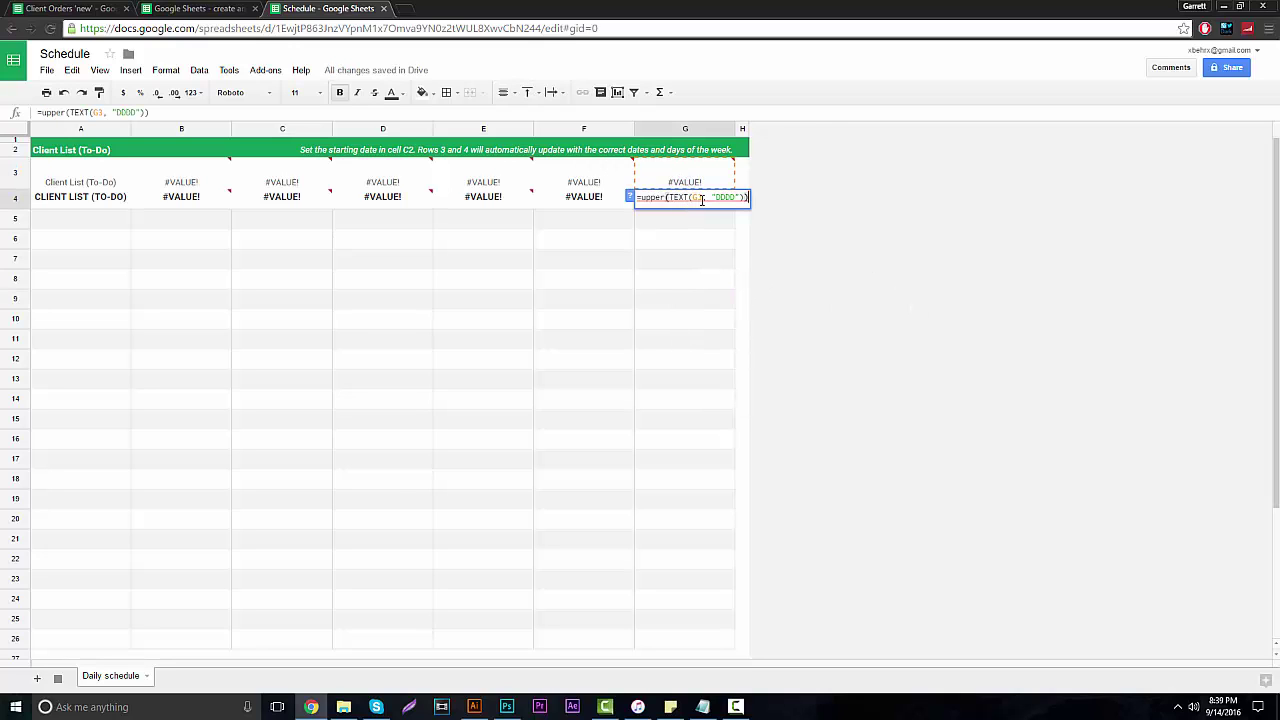
triple_click(698, 196)
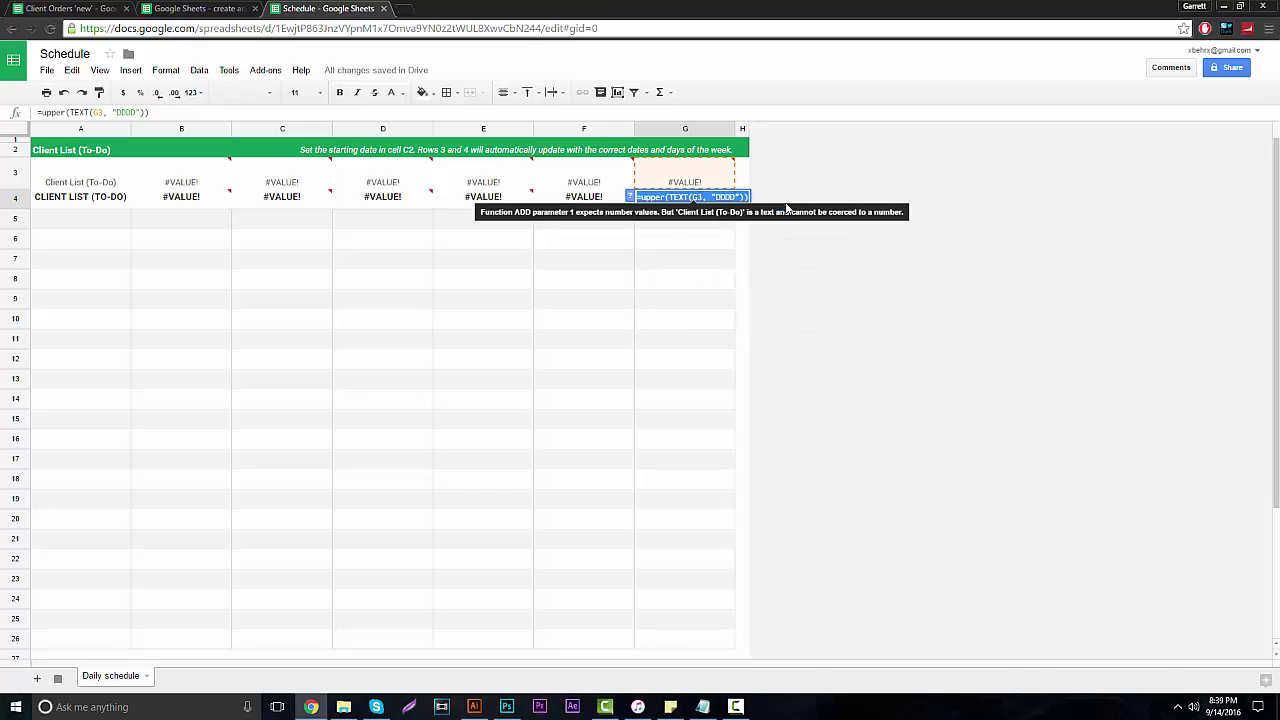
key("BackSpace")
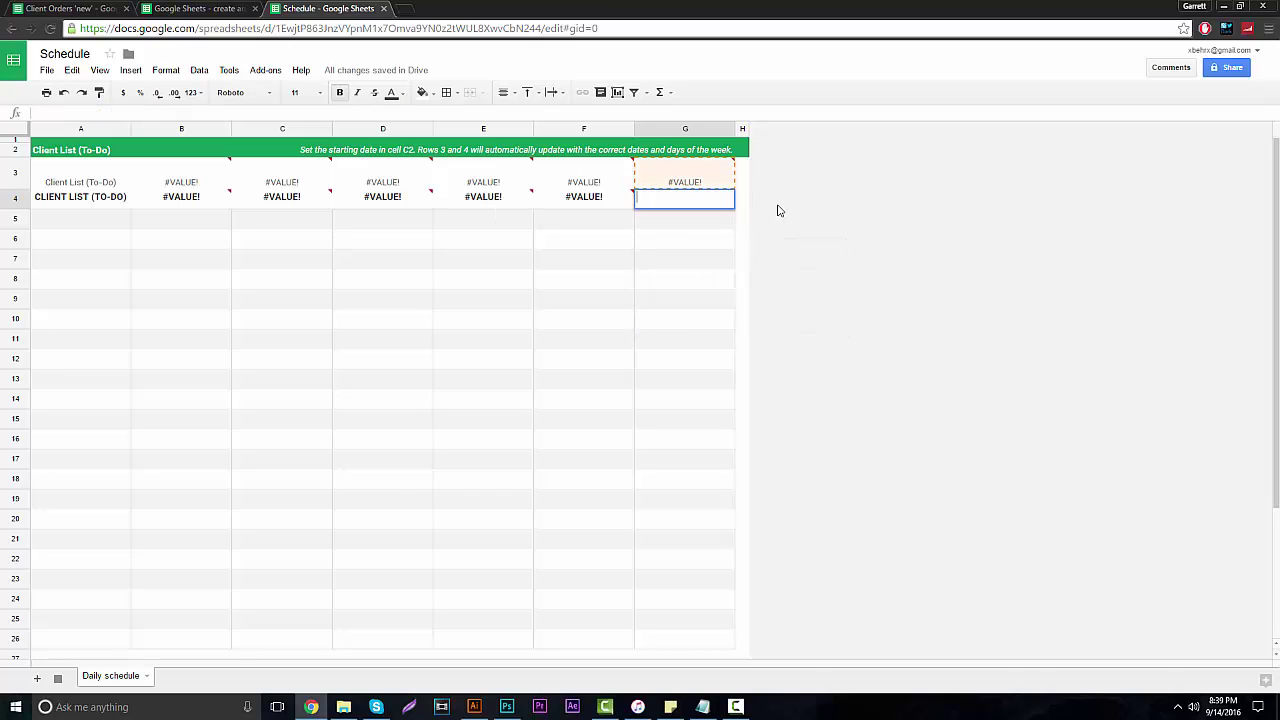
type("Date")
key("Tab")
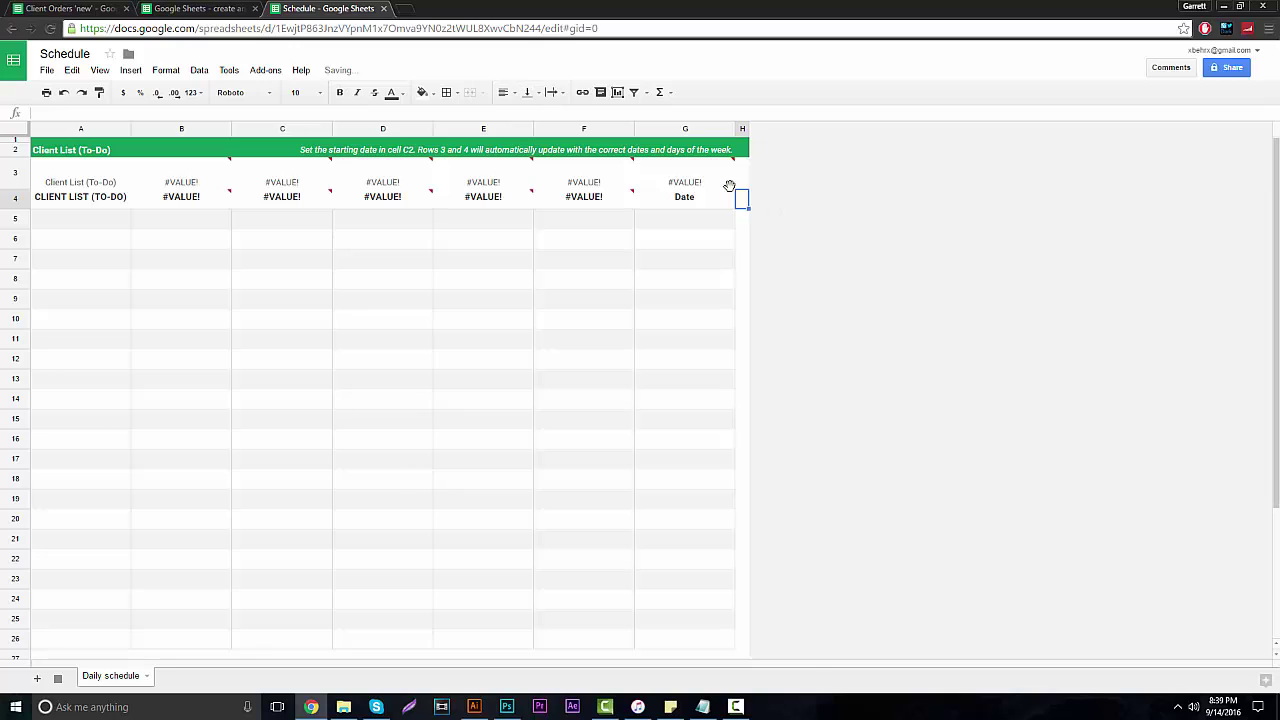
double_click(701, 186)
key("BackSpace")
key("BackSpace")
key("BackSpace")
key("BackSpace")
key("BackSpace")
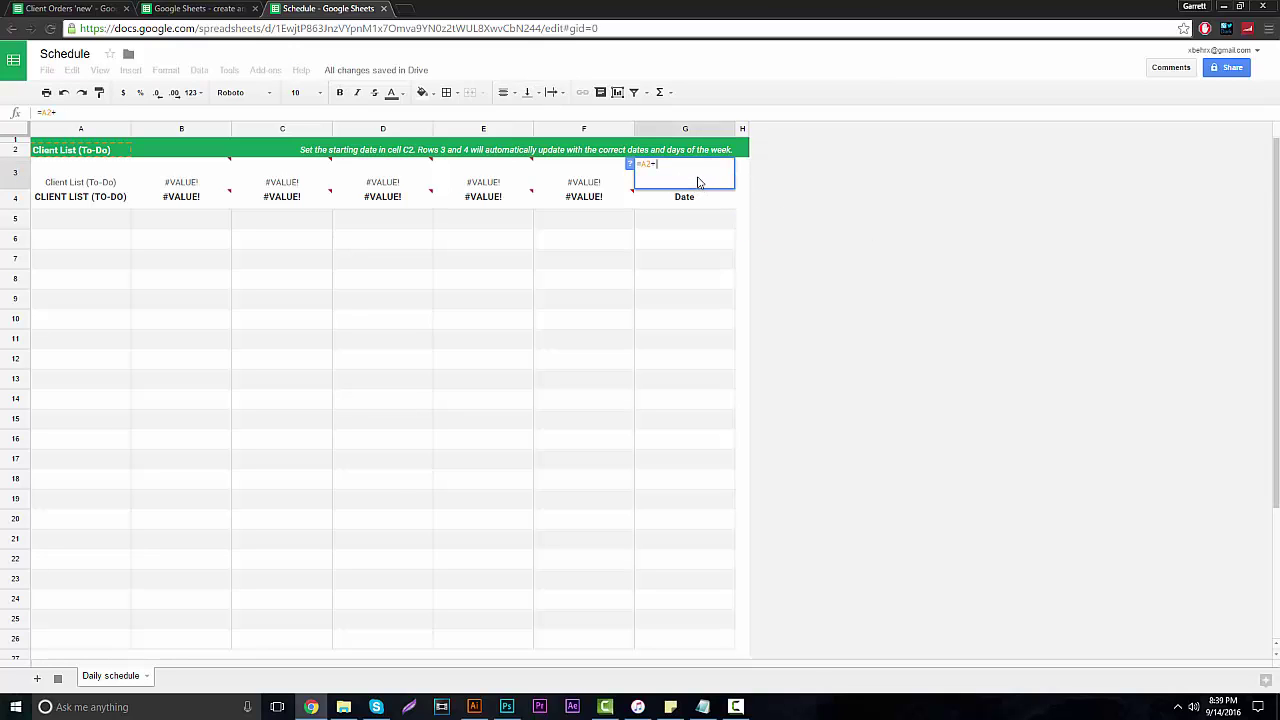
key("Return")
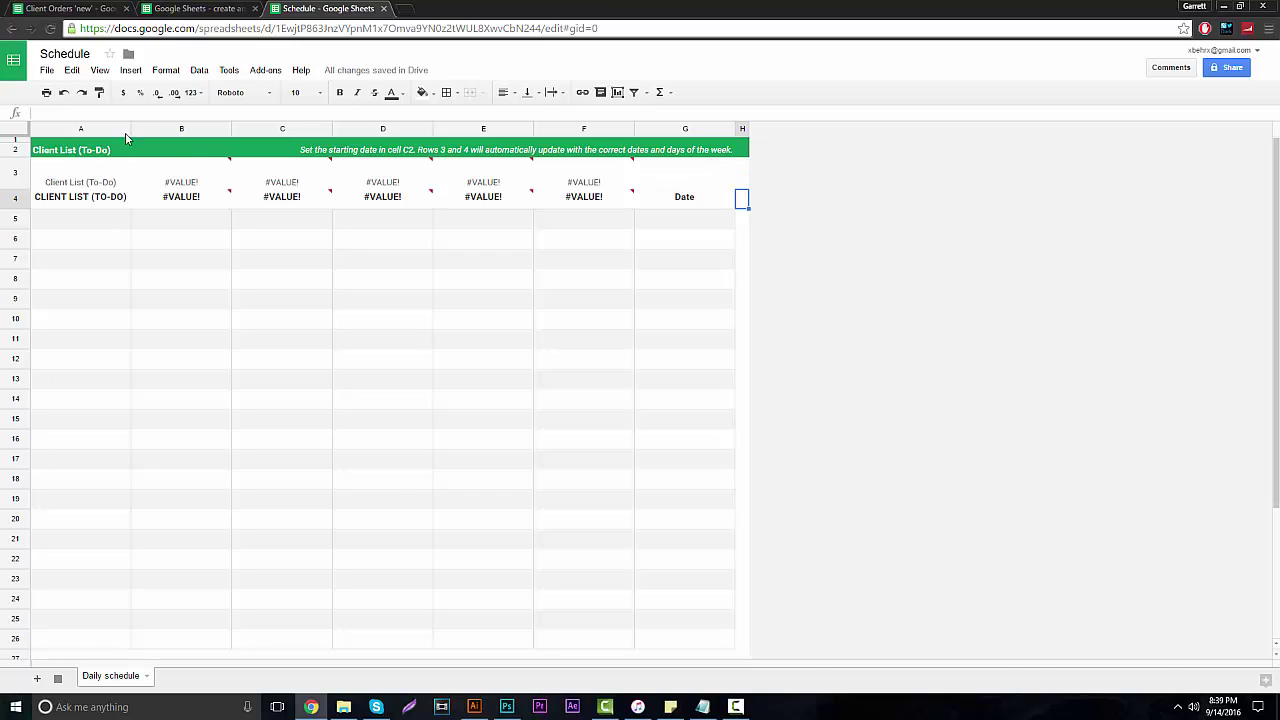
Replace the C2 banner sentence with 'Full Client List of BehrDesign'.
left_click(310, 150)
double_click(305, 149)
left_click_drag(300, 149, 358, 149)
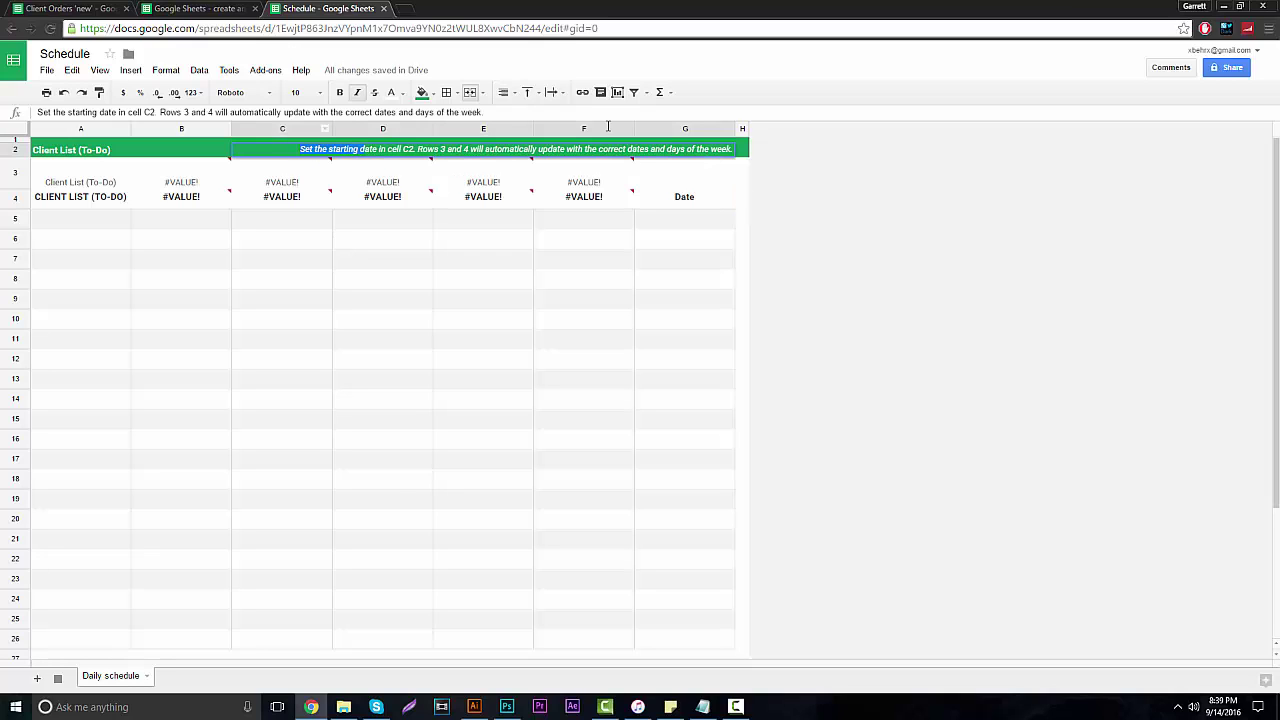
left_click_drag(607, 126, 827, 157)
type("Fu")
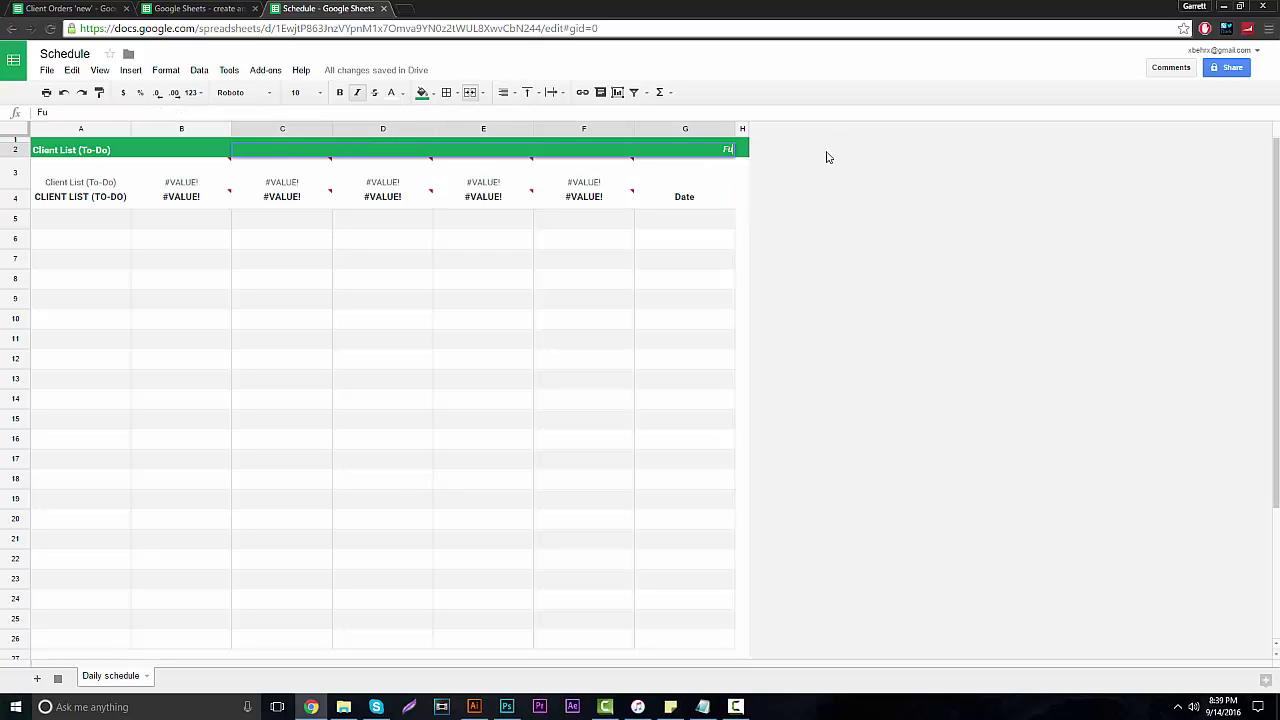
type("ll Client List of BehrDesign")
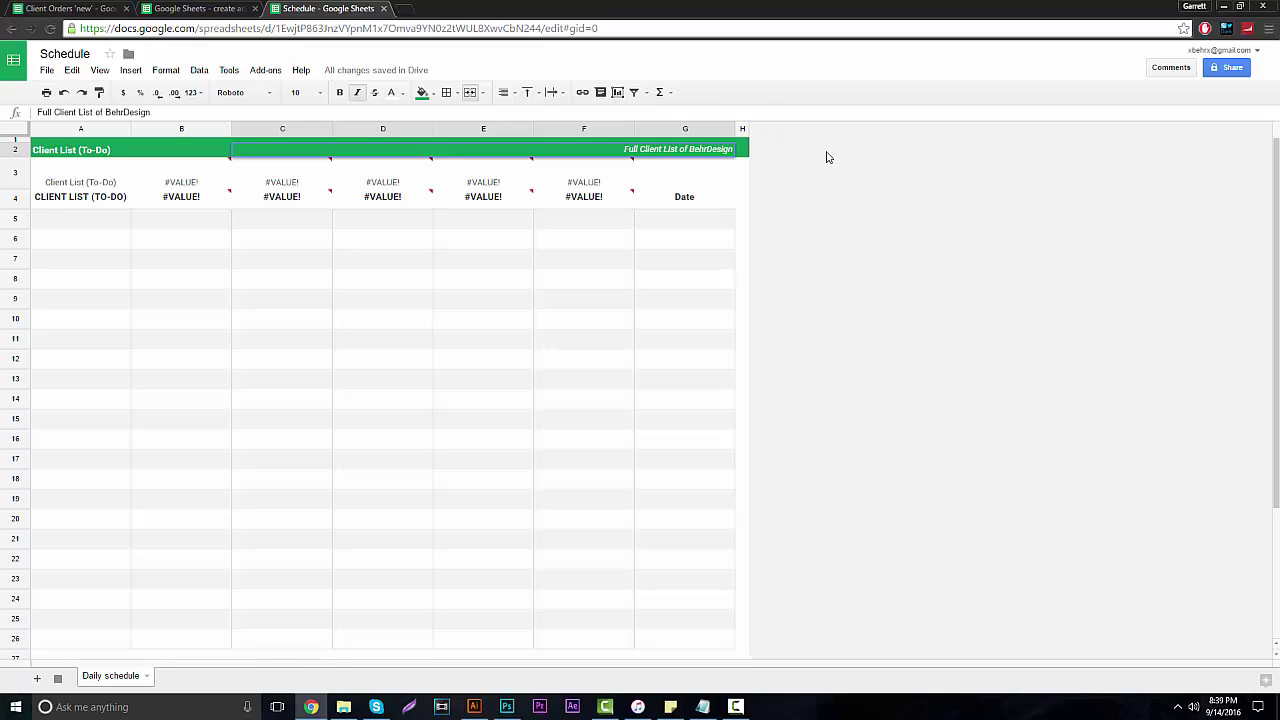
left_click(886, 217)
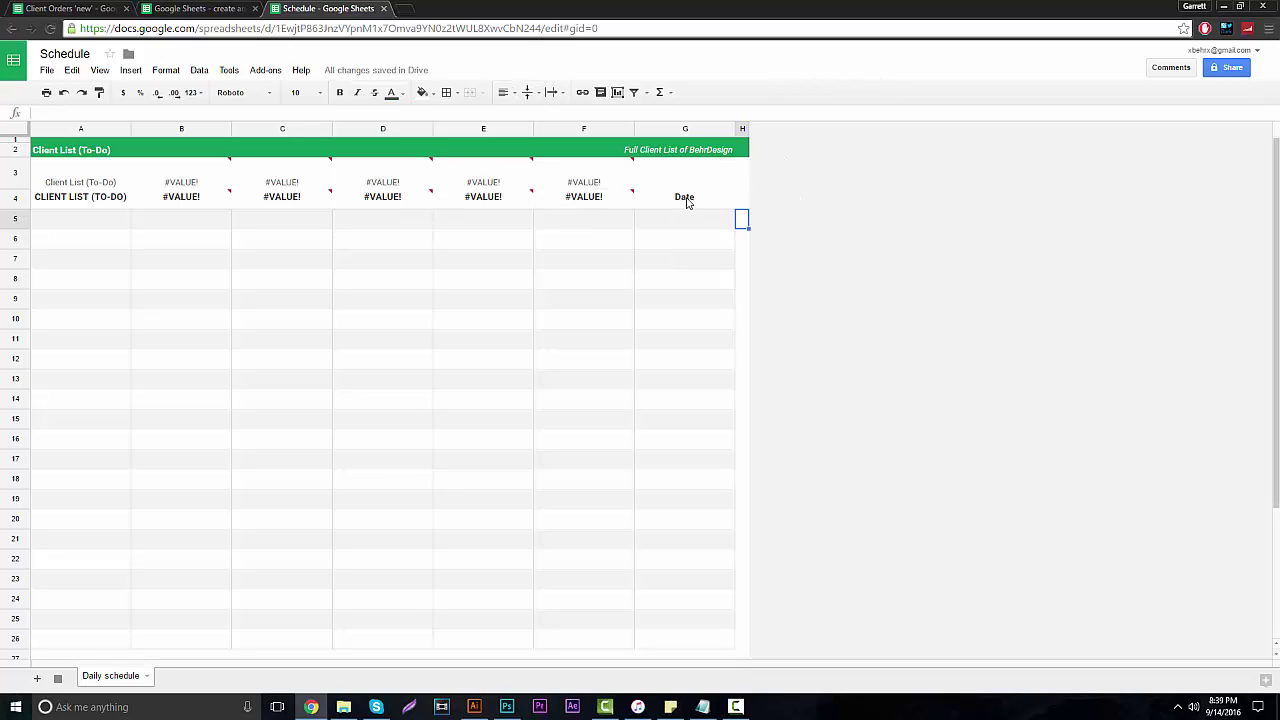
Erase the formula in cell A3, leaving it empty.
left_click(97, 185)
type("=A2")
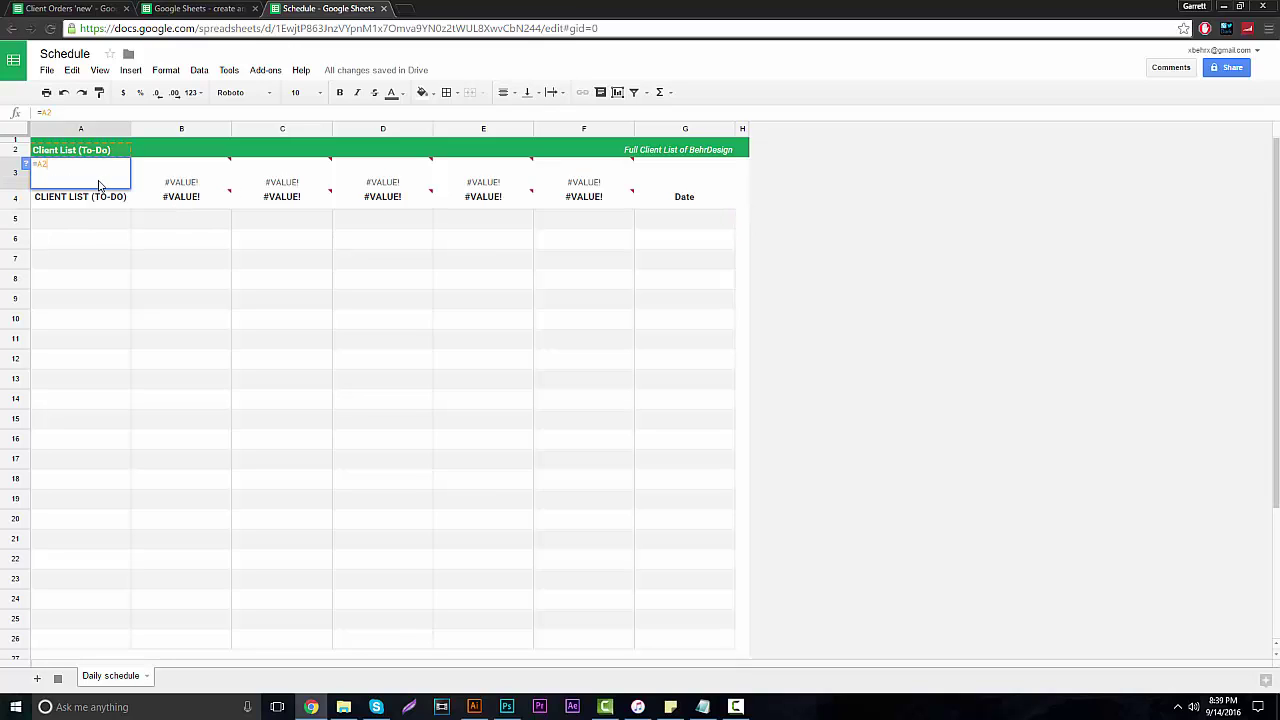
left_click_drag(99, 185, 3, 165)
left_click(741, 240)
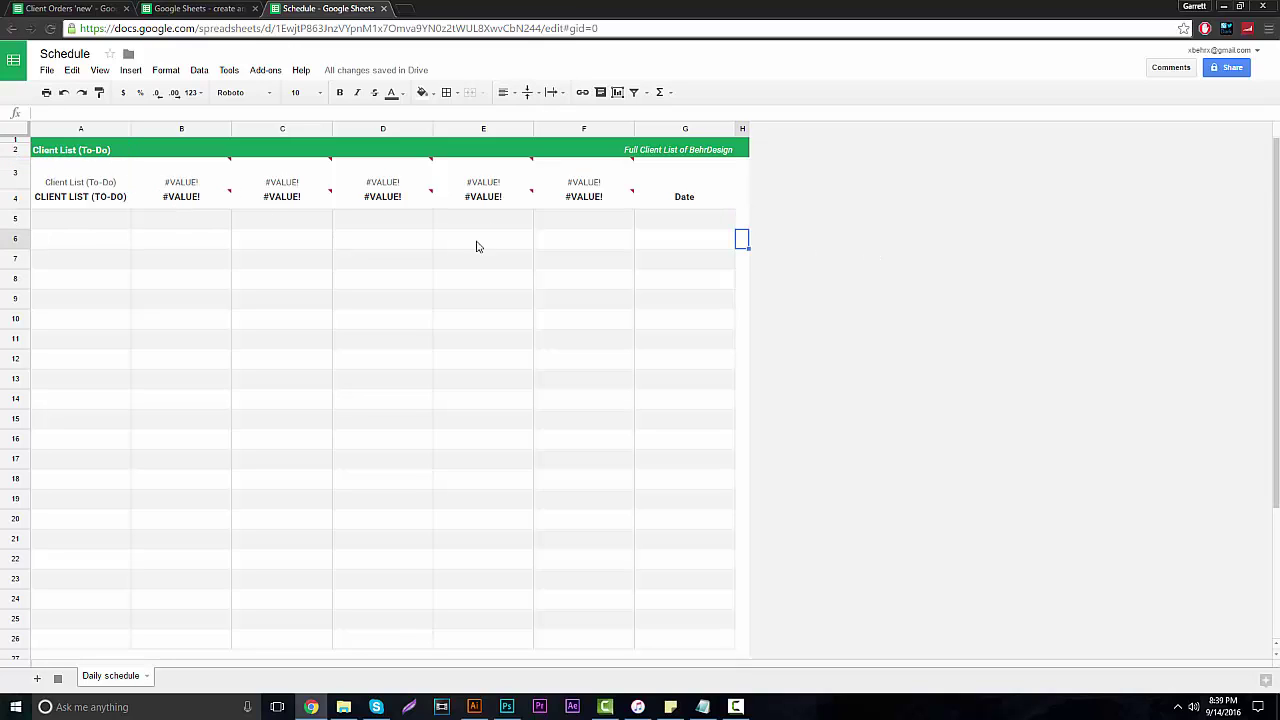
double_click(75, 180)
left_click_drag(50, 165, 10, 165)
key("BackSpace")
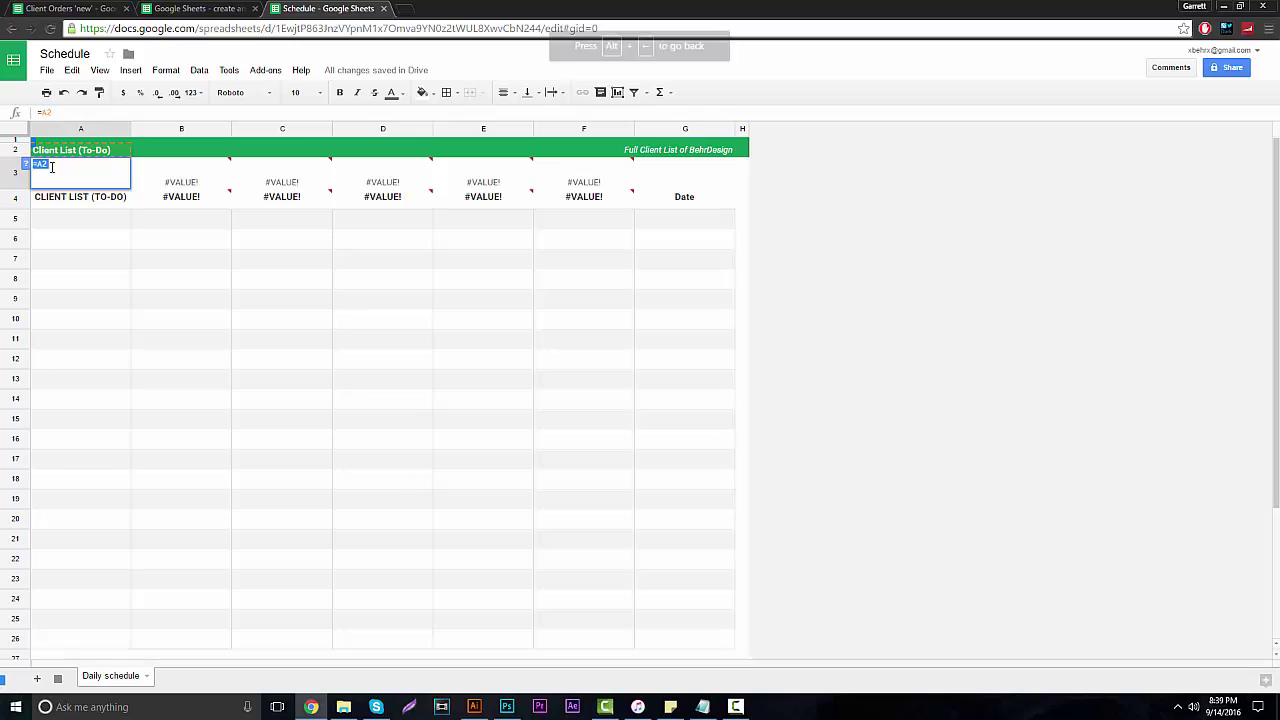
key("BackSpace")
key("BackSpace")
key("BackSpace")
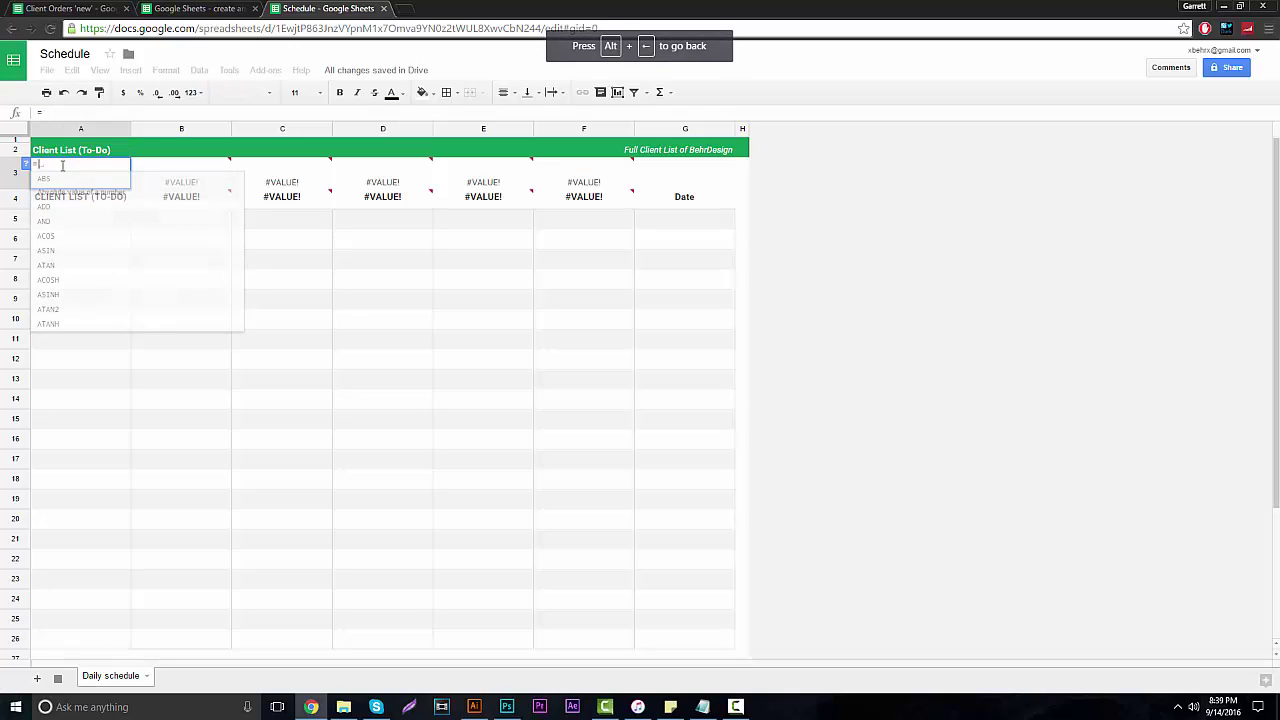
left_click(740, 338)
Erase the date formulas in B3, C3 and D3.
left_click(200, 180)
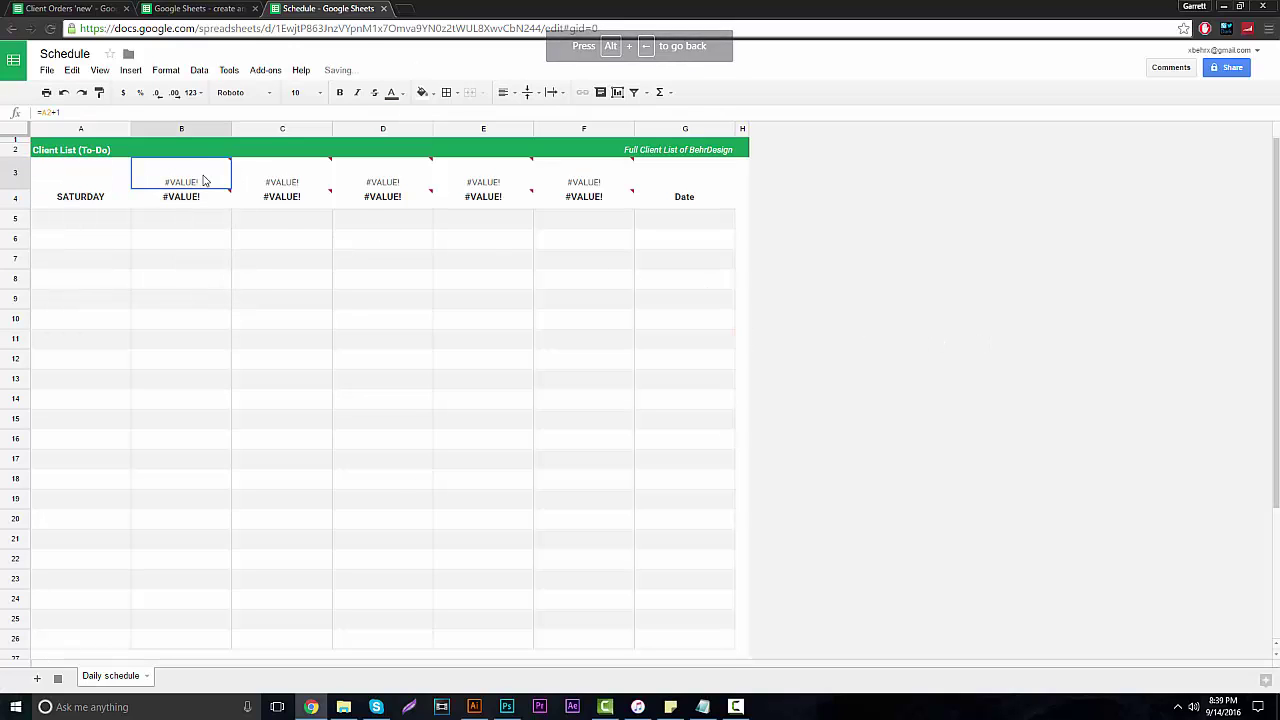
double_click(203, 176)
key("BackSpace")
key("BackSpace")
key("BackSpace")
key("BackSpace")
key("BackSpace")
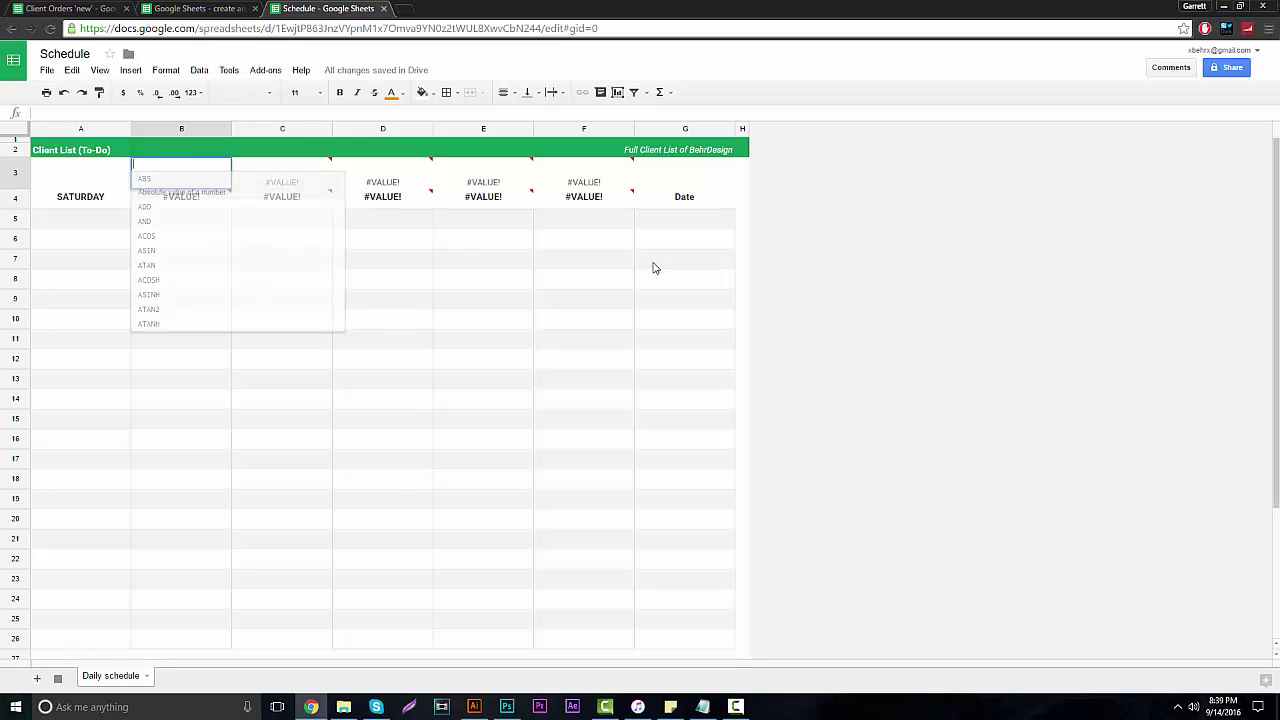
left_click(740, 278)
left_click(279, 178)
double_click(282, 177)
key("BackSpace")
key("BackSpace")
key("BackSpace")
key("BackSpace")
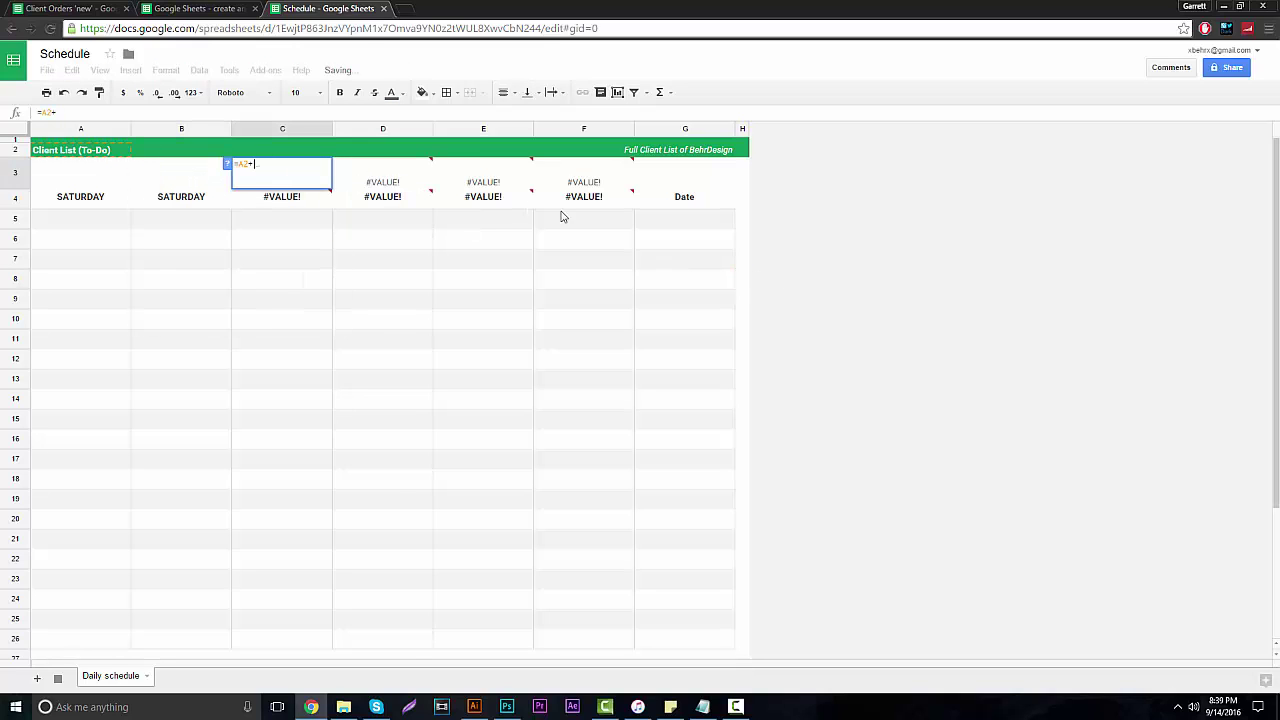
left_click(741, 278)
left_click(381, 178)
double_click(380, 177)
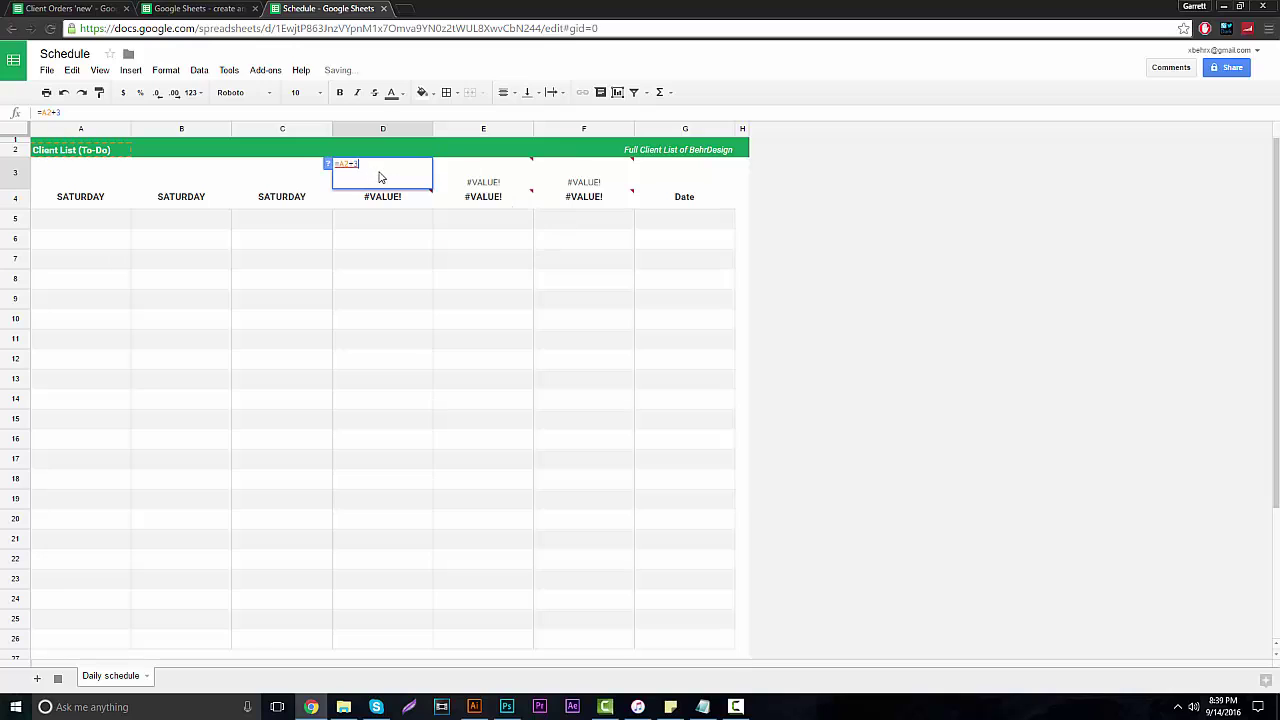
key("BackSpace")
key("BackSpace")
key("BackSpace")
key("BackSpace")
left_click(740, 278)
Erase the broken formulas in E3 and F3 and confirm G3 is empty.
left_click(502, 180)
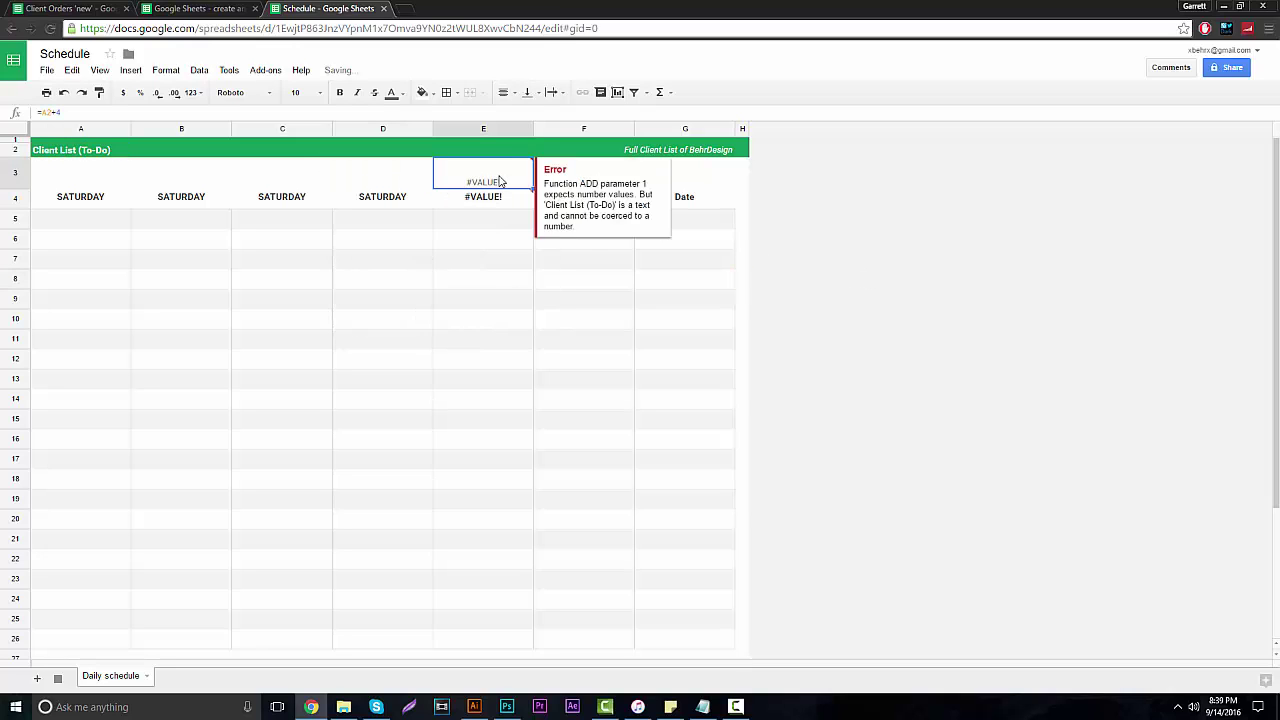
right_click(502, 180)
left_click(479, 178)
double_click(503, 183)
key("BackSpace")
key("BackSpace")
key("BackSpace")
key("BackSpace")
key("BackSpace")
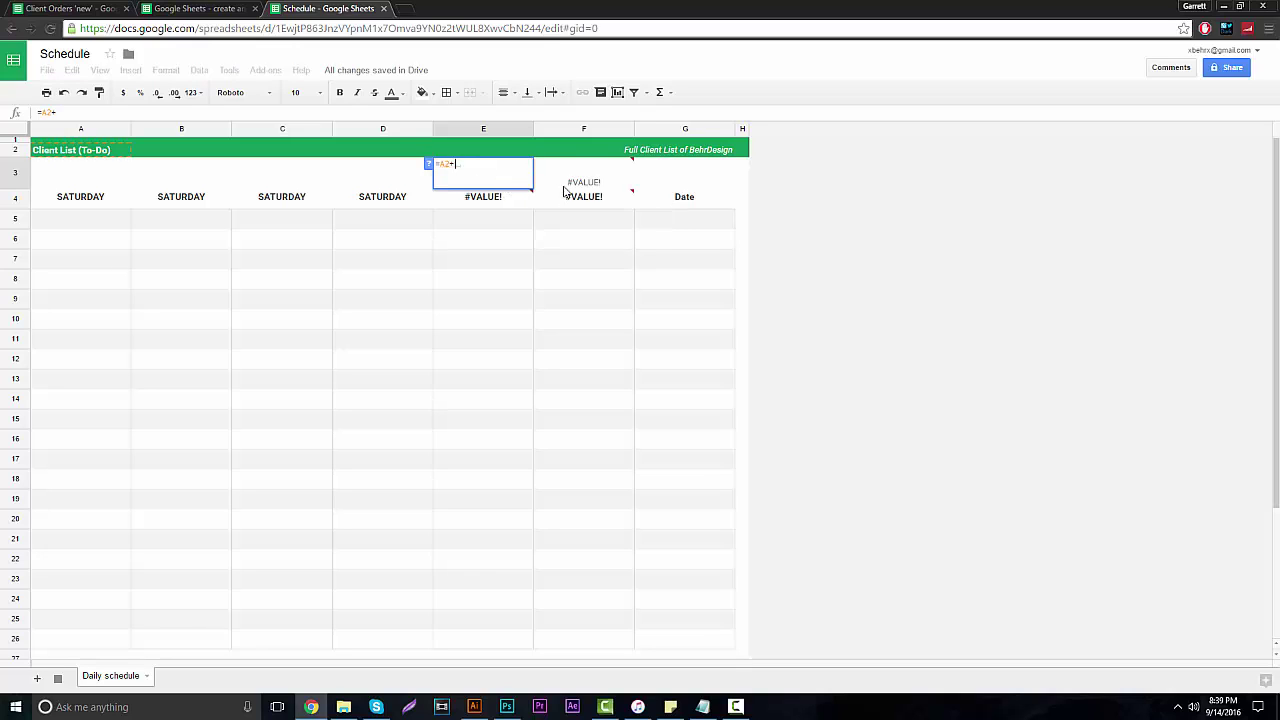
left_click(741, 238)
double_click(584, 192)
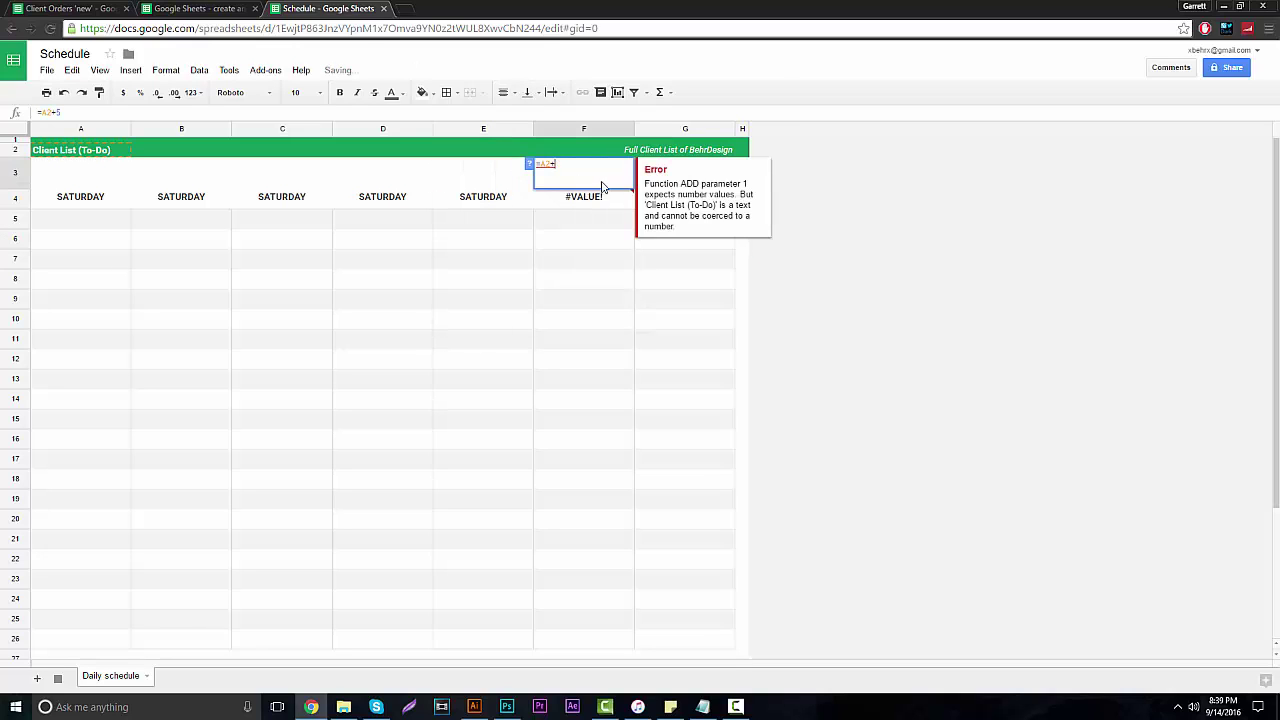
key("BackSpace")
key("BackSpace")
key("BackSpace")
key("BackSpace")
key("BackSpace")
left_click(741, 238)
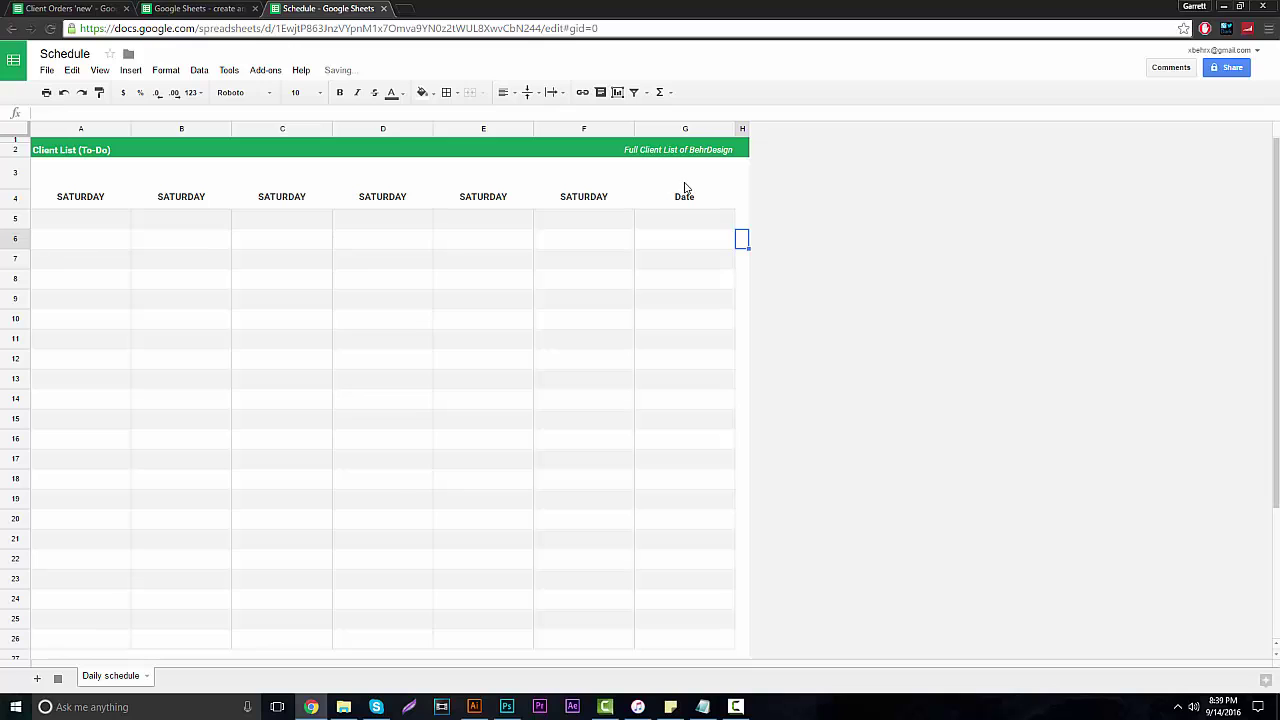
left_click(688, 182)
left_click(744, 196)
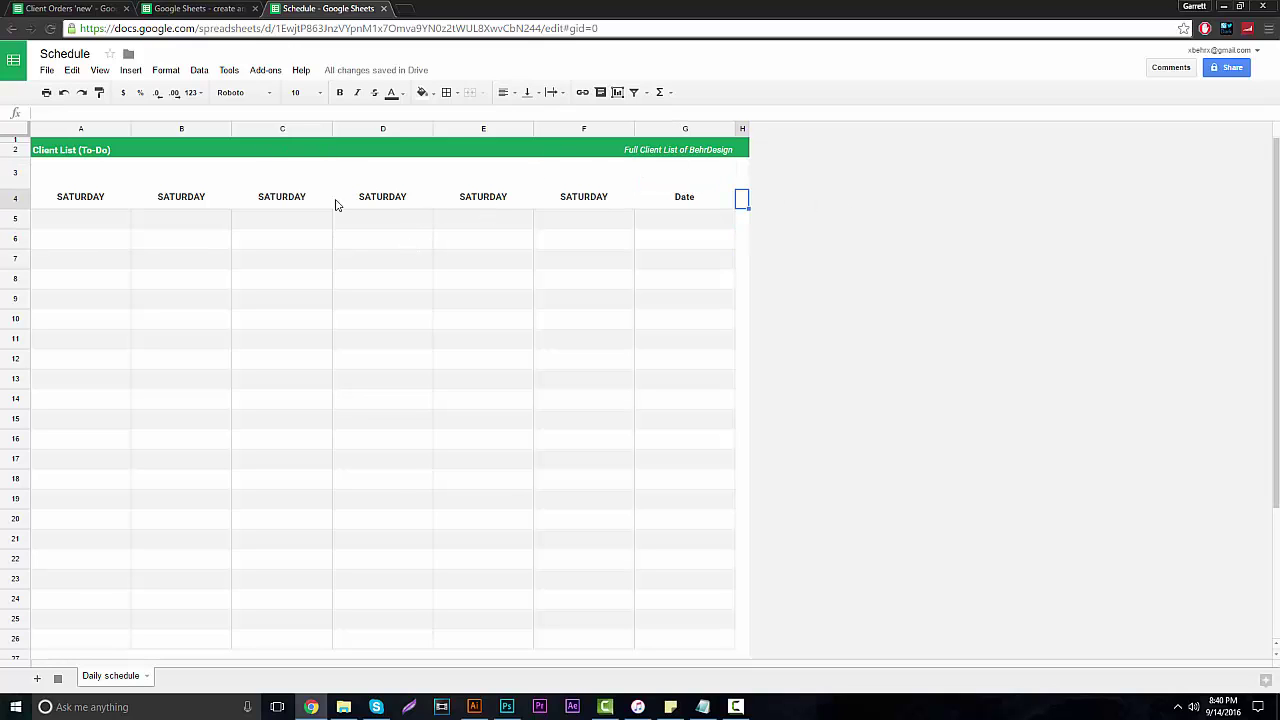
Replace A4's day-name formula with the header 'Date'.
left_click_drag(70, 180, 676, 180)
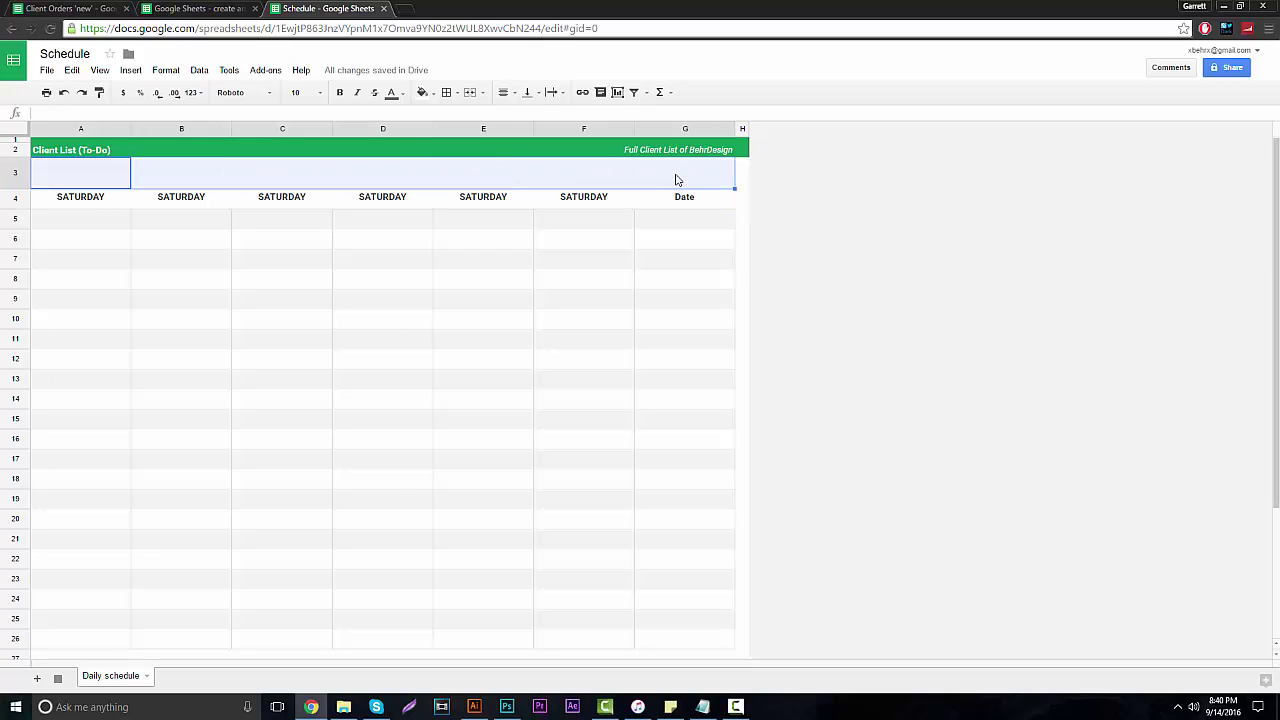
left_click(914, 224)
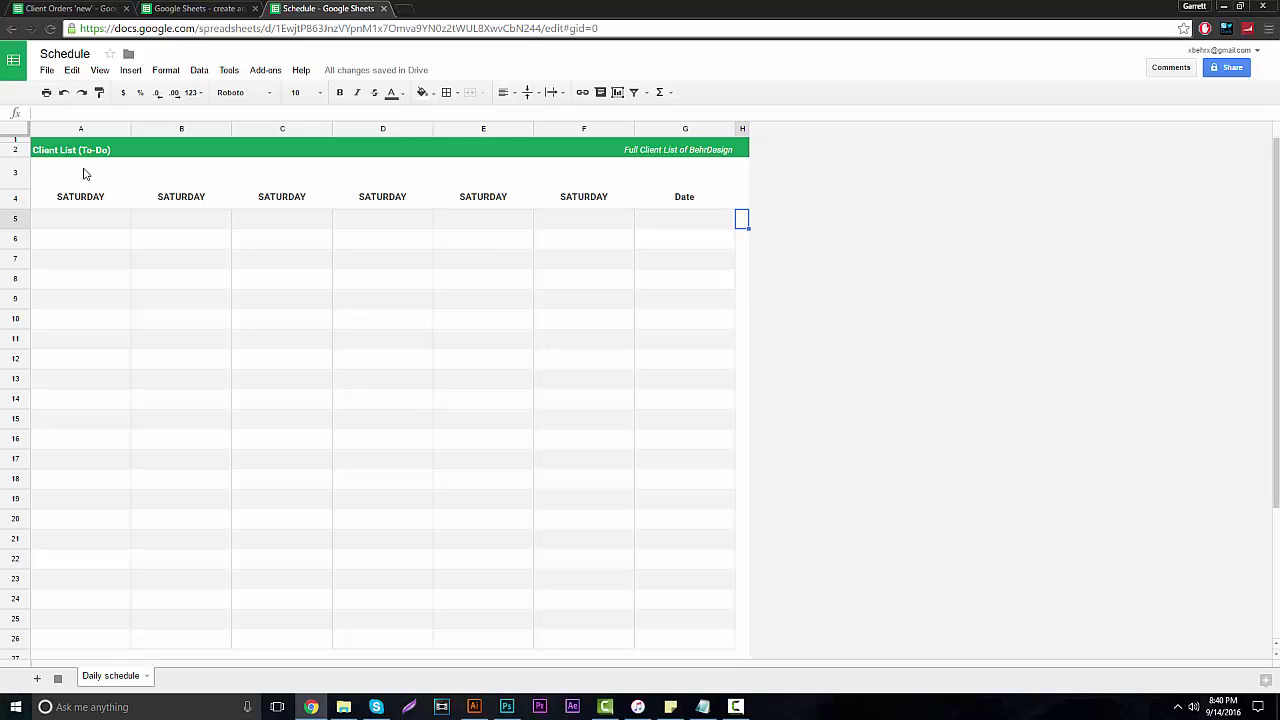
left_click(94, 200)
double_click(101, 196)
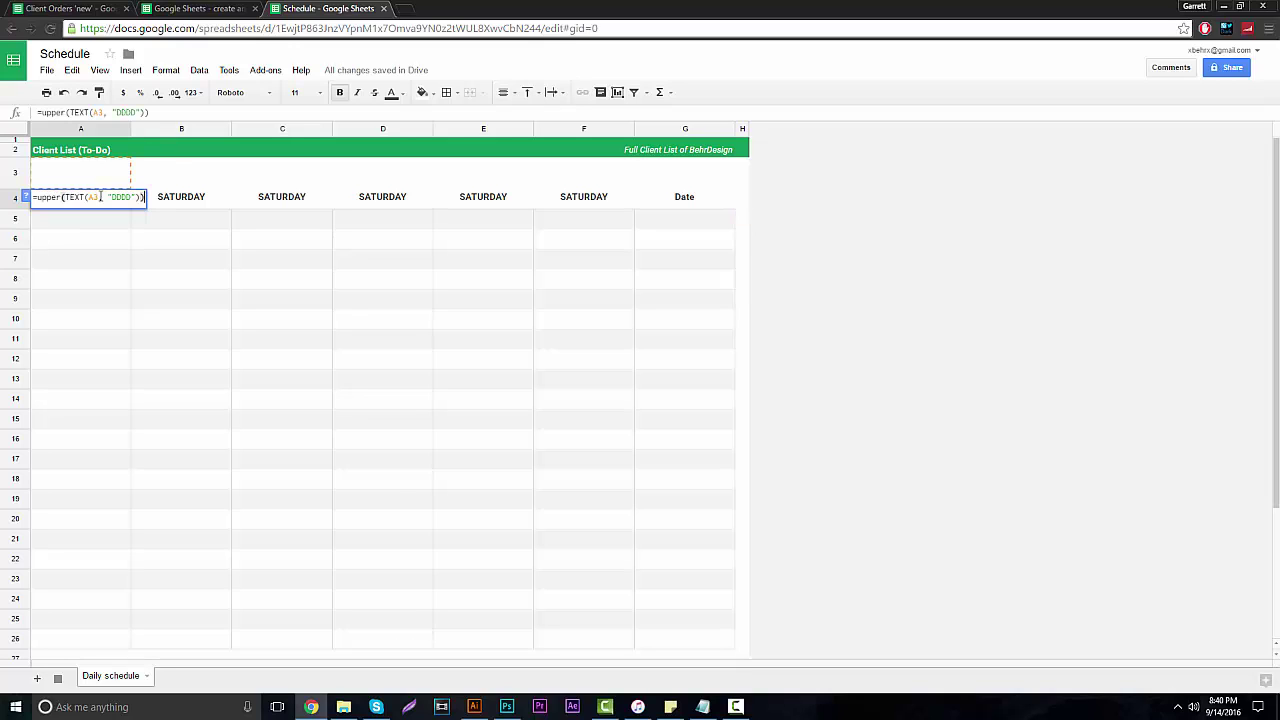
left_click(94, 177)
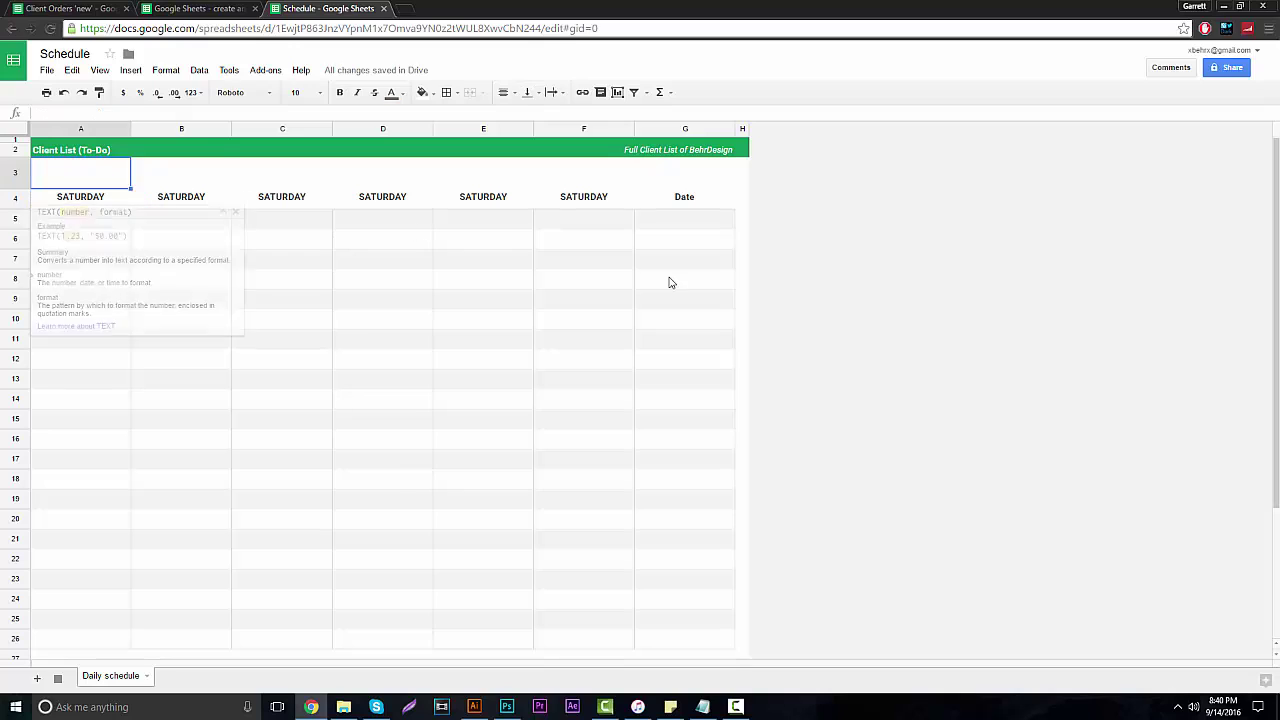
left_click(669, 280)
double_click(98, 203)
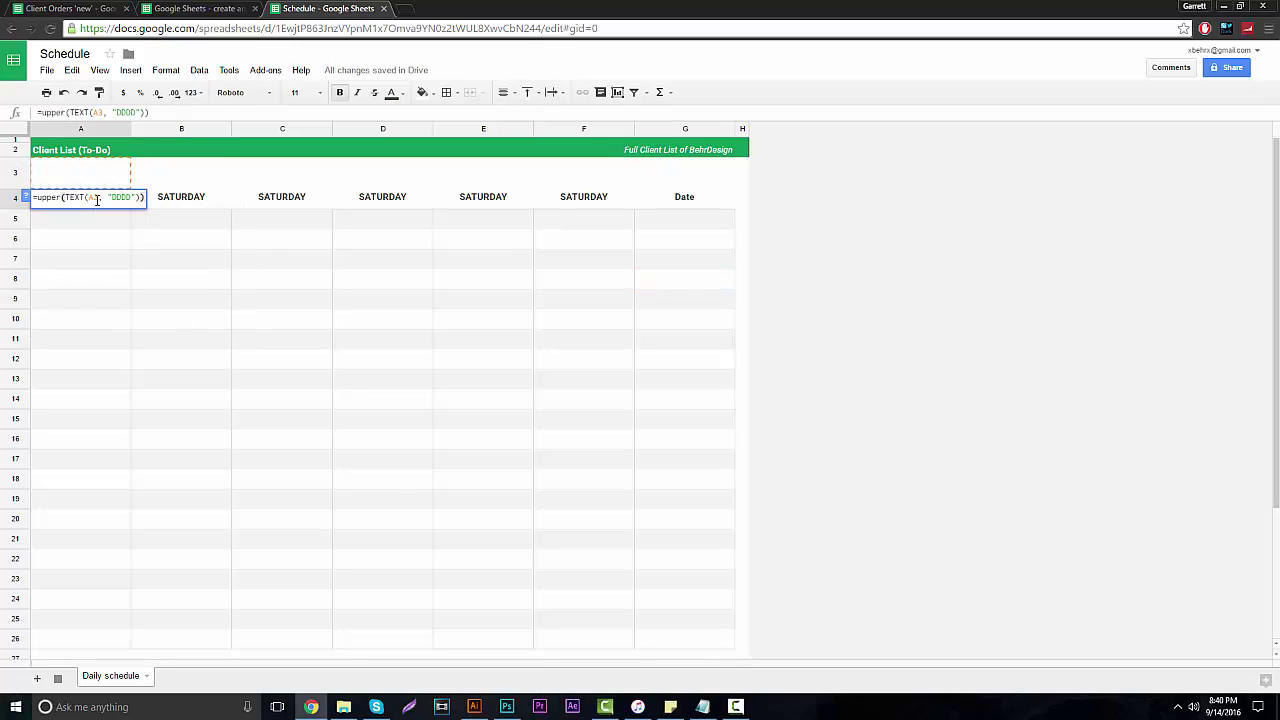
key("ctrl+a")
type("Da")
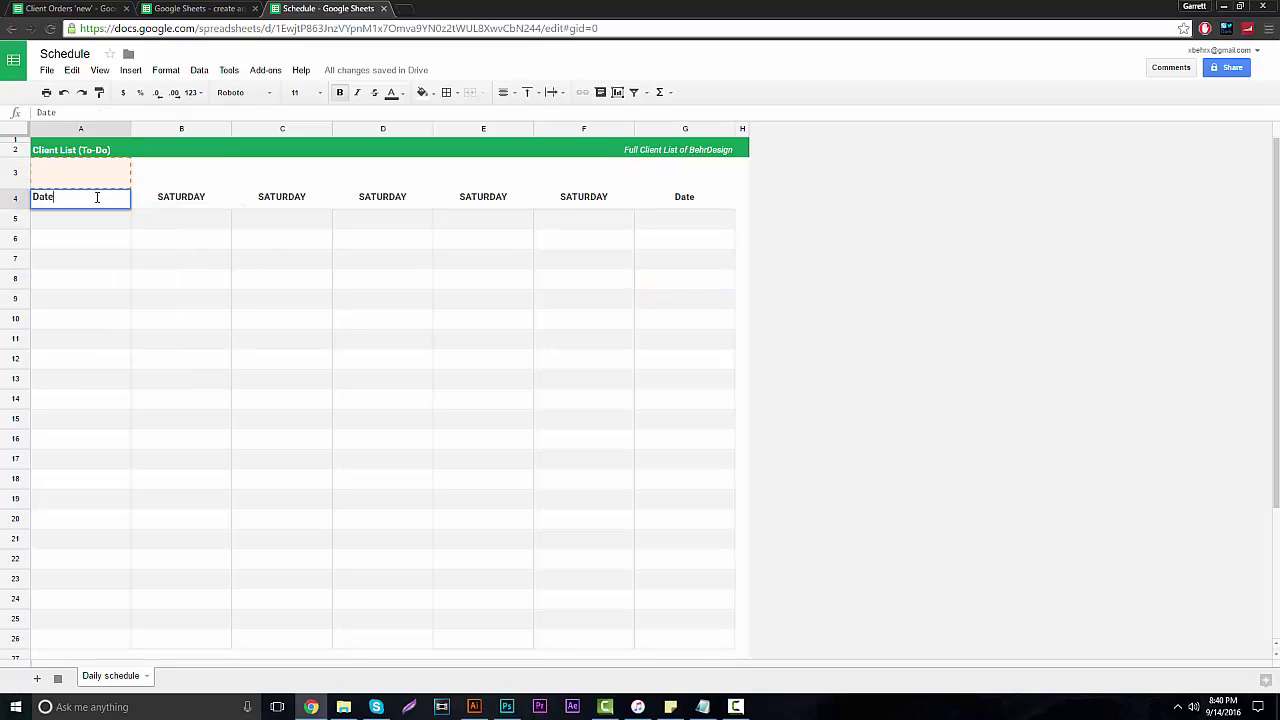
type("te")
left_click(742, 339)
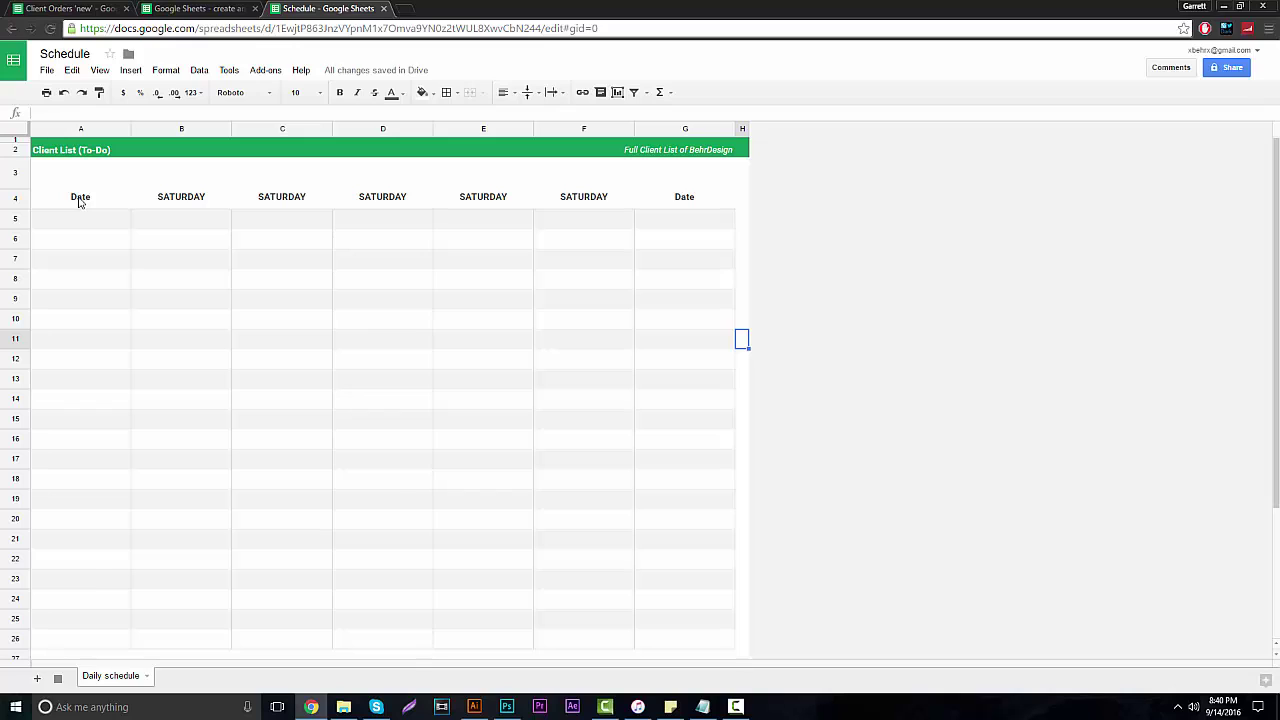
Enter 9/14/2016 in A5 and centre it horizontally.
double_click(76, 216)
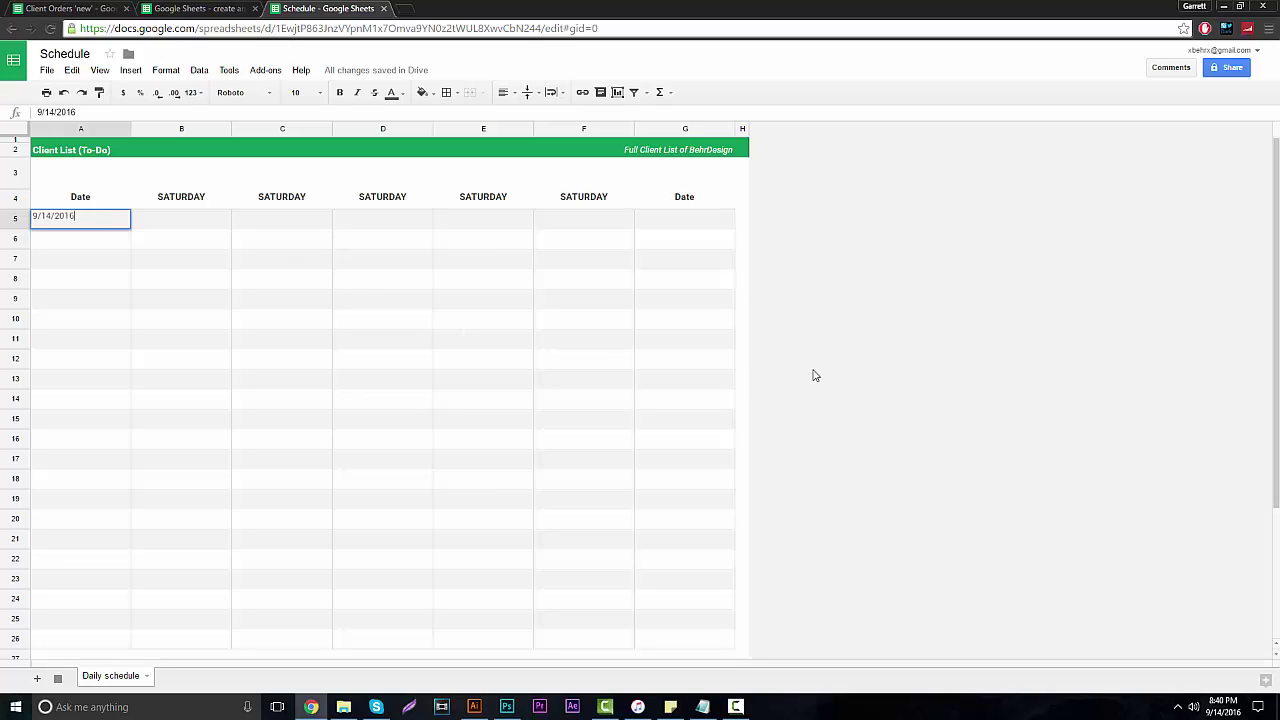
type("9/14/2016")
key("Return")
left_click(94, 217)
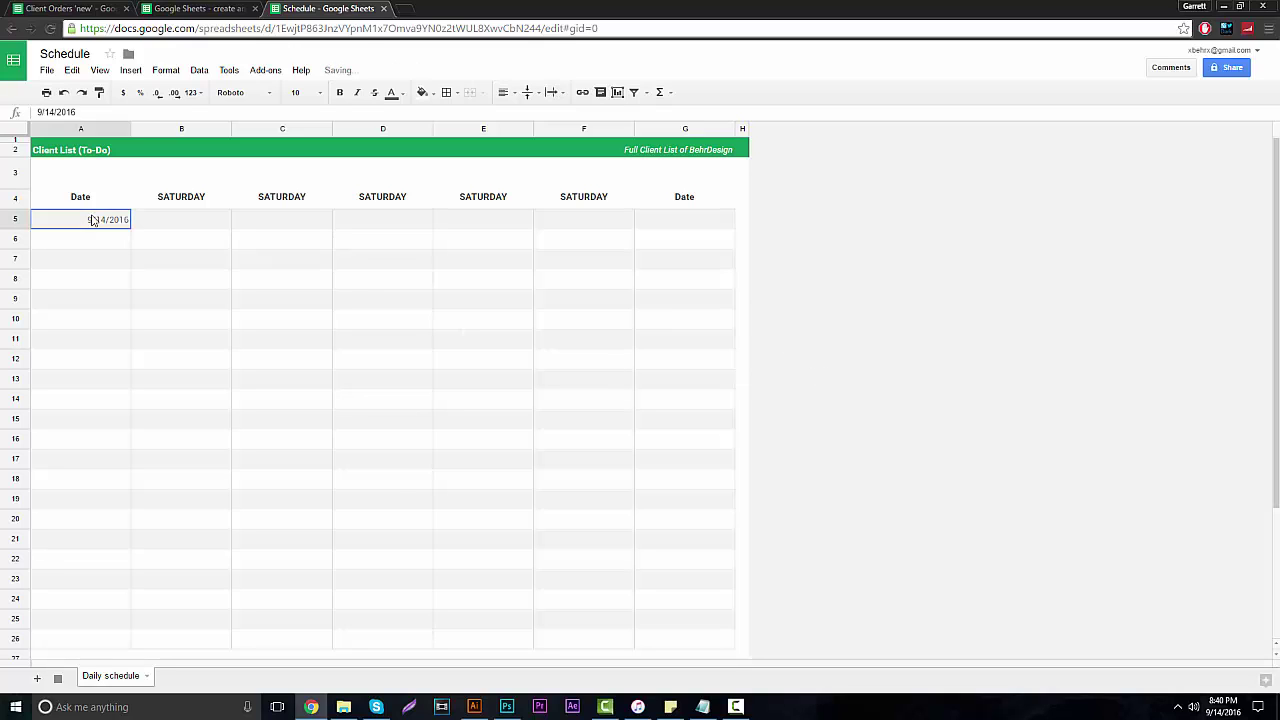
left_click(502, 93)
left_click(523, 116)
left_click(741, 318)
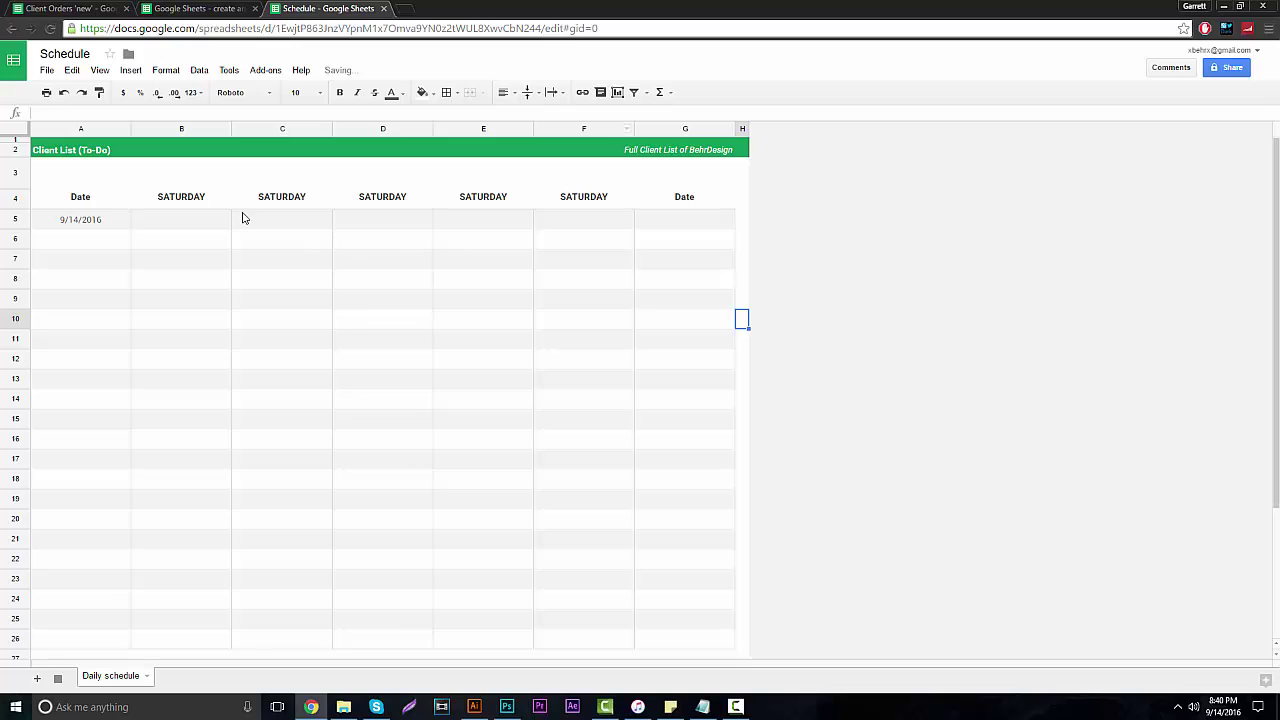
left_click(188, 198)
Replace B4's formula with the header 'Client Name'.
double_click(190, 197)
double_click(193, 196)
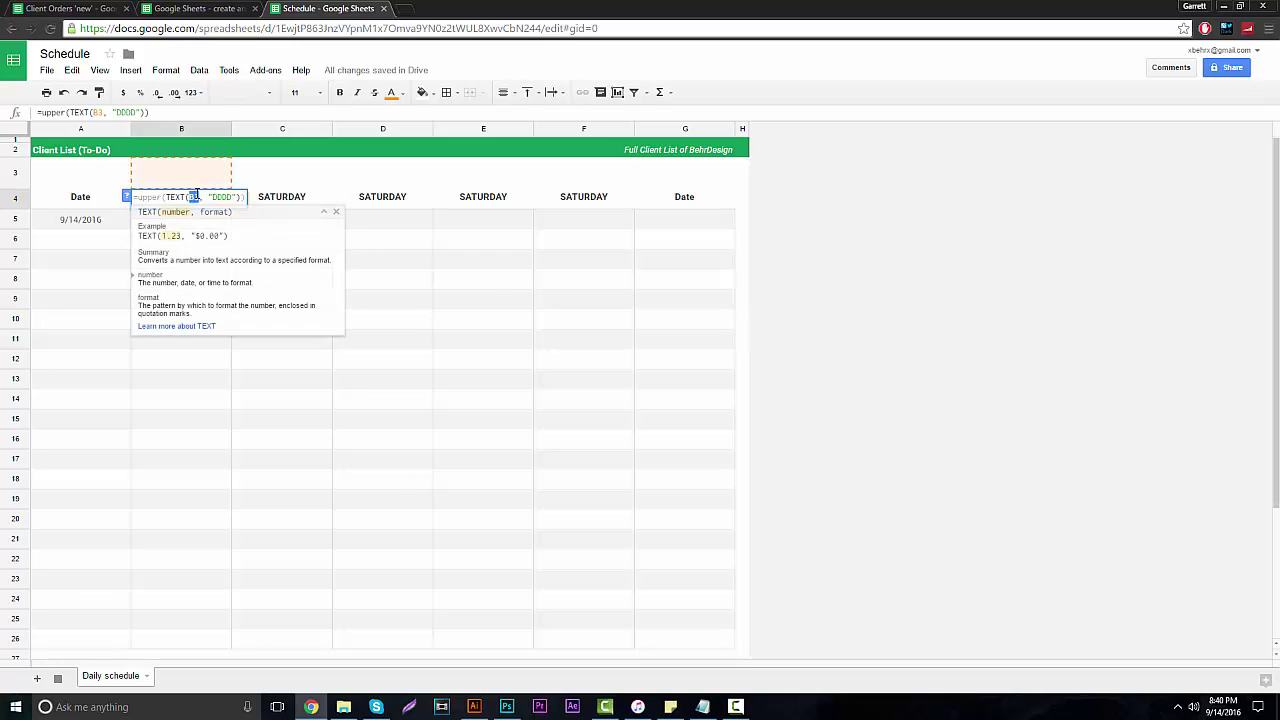
triple_click(196, 196)
type("Clie")
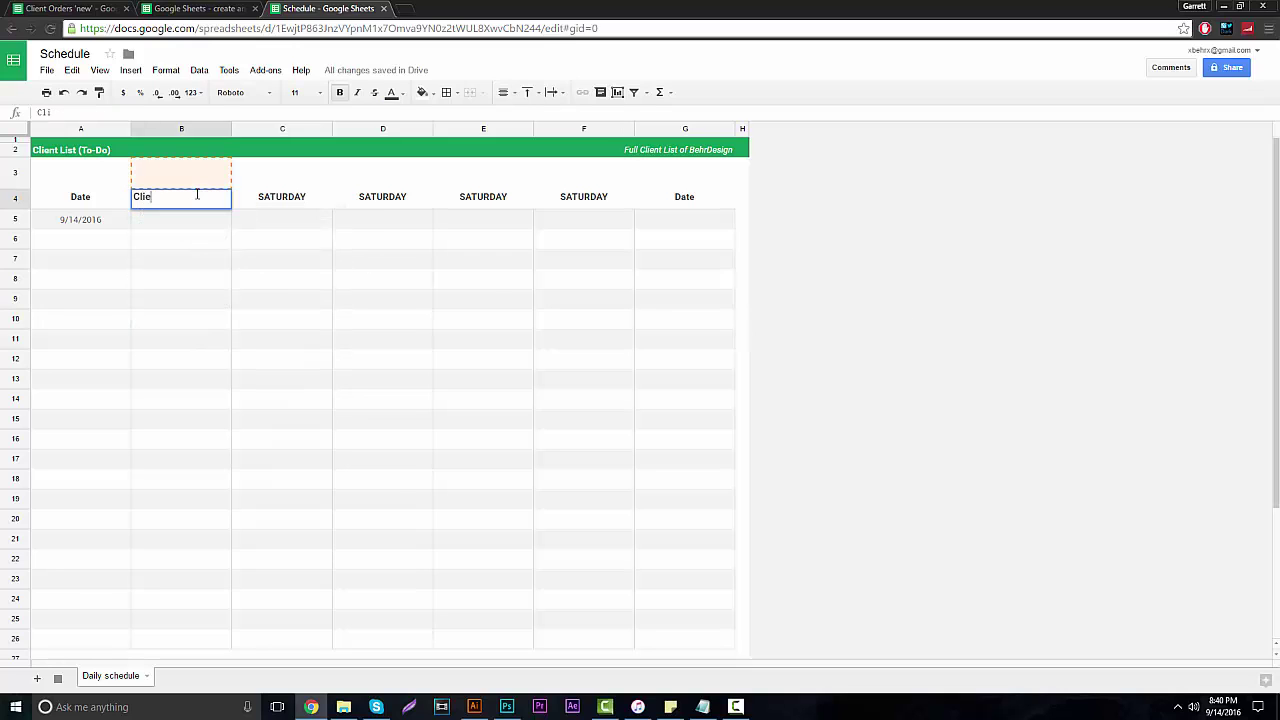
type("nt Name")
left_click(970, 398)
Enter the sample client's name in B5 and centre it horizontally.
double_click(172, 217)
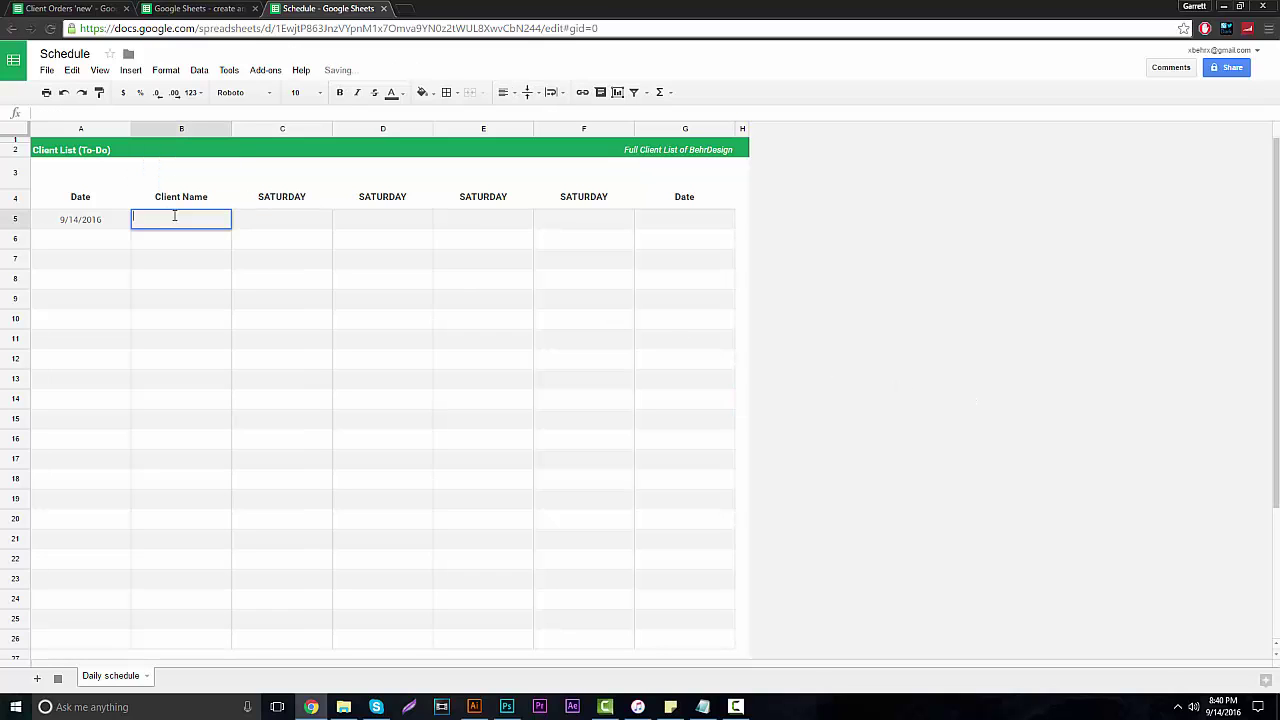
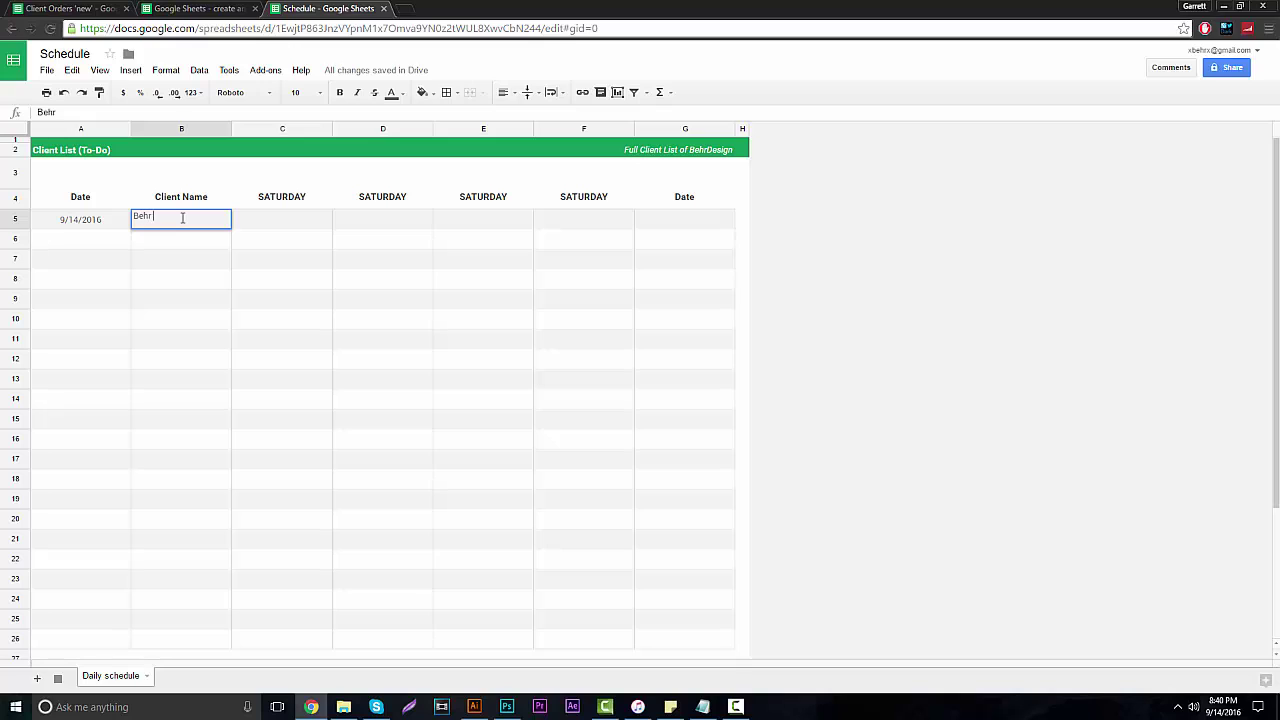
left_click(914, 380)
left_click(189, 226)
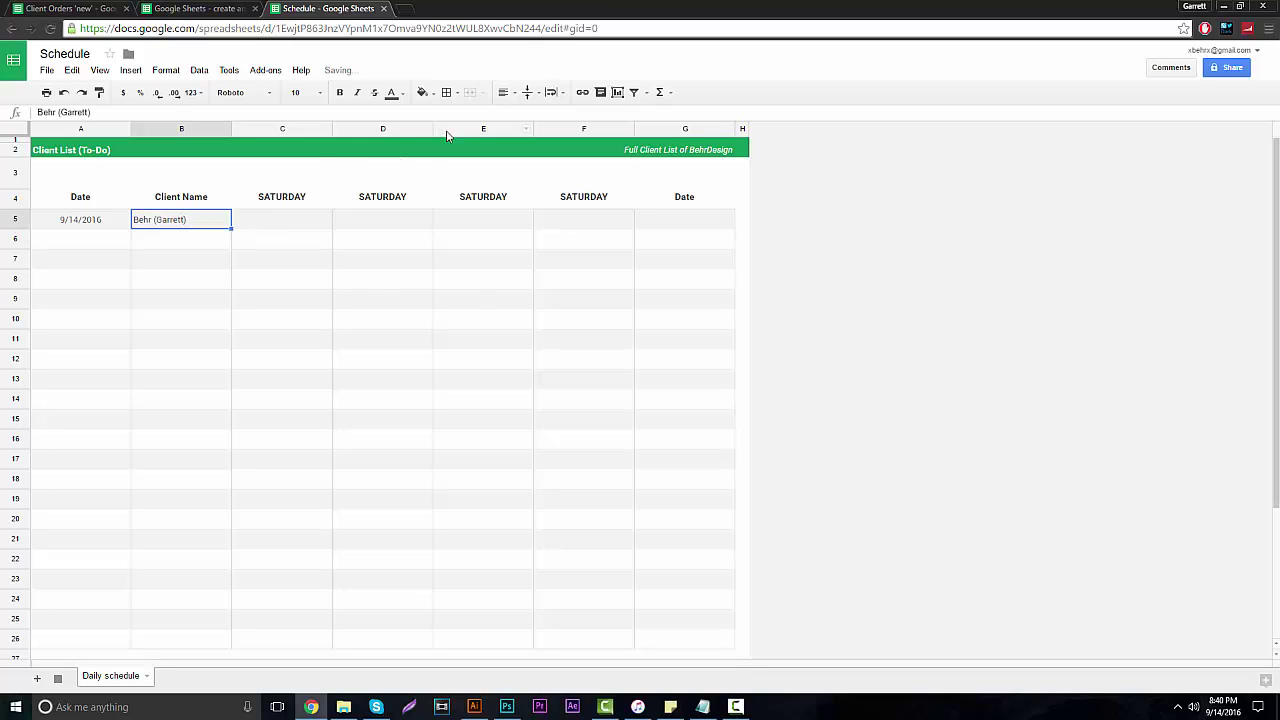
left_click(509, 95)
left_click(531, 118)
left_click(742, 220)
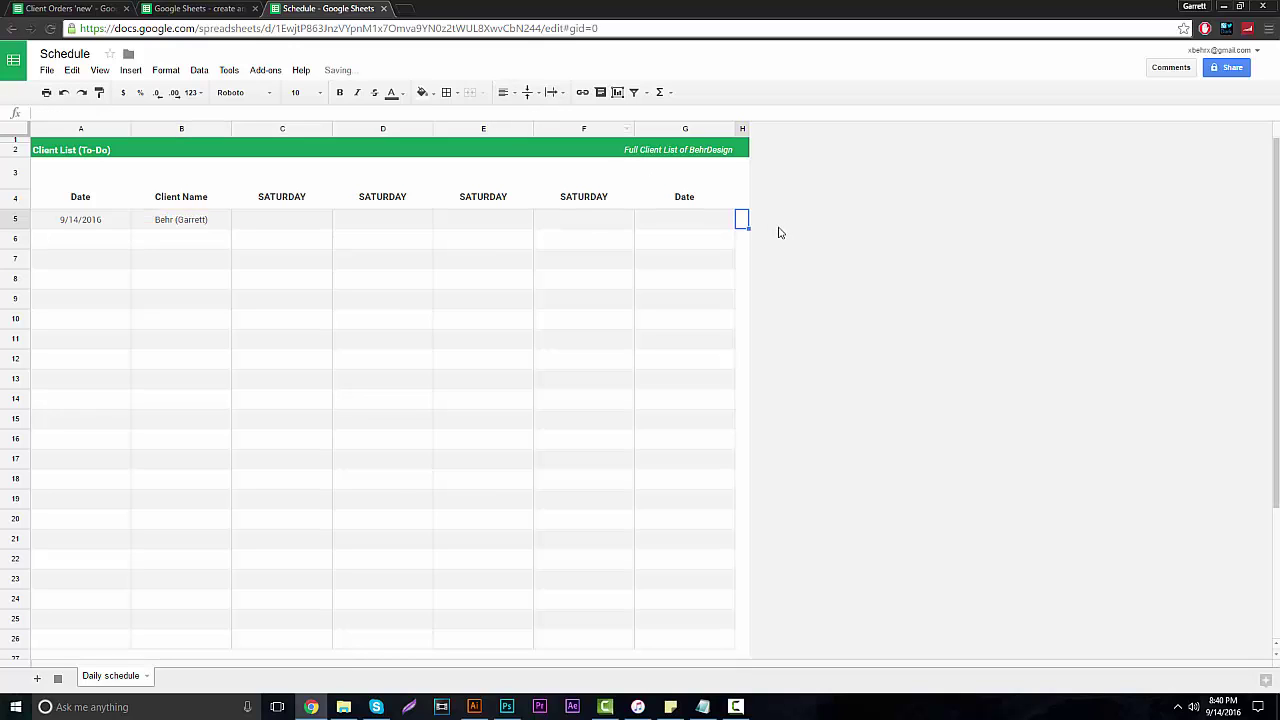
Replace the C4 and D4 header formulas with Order and D-O-C.
double_click(289, 197)
left_click(293, 197)
key("ctrl+a")
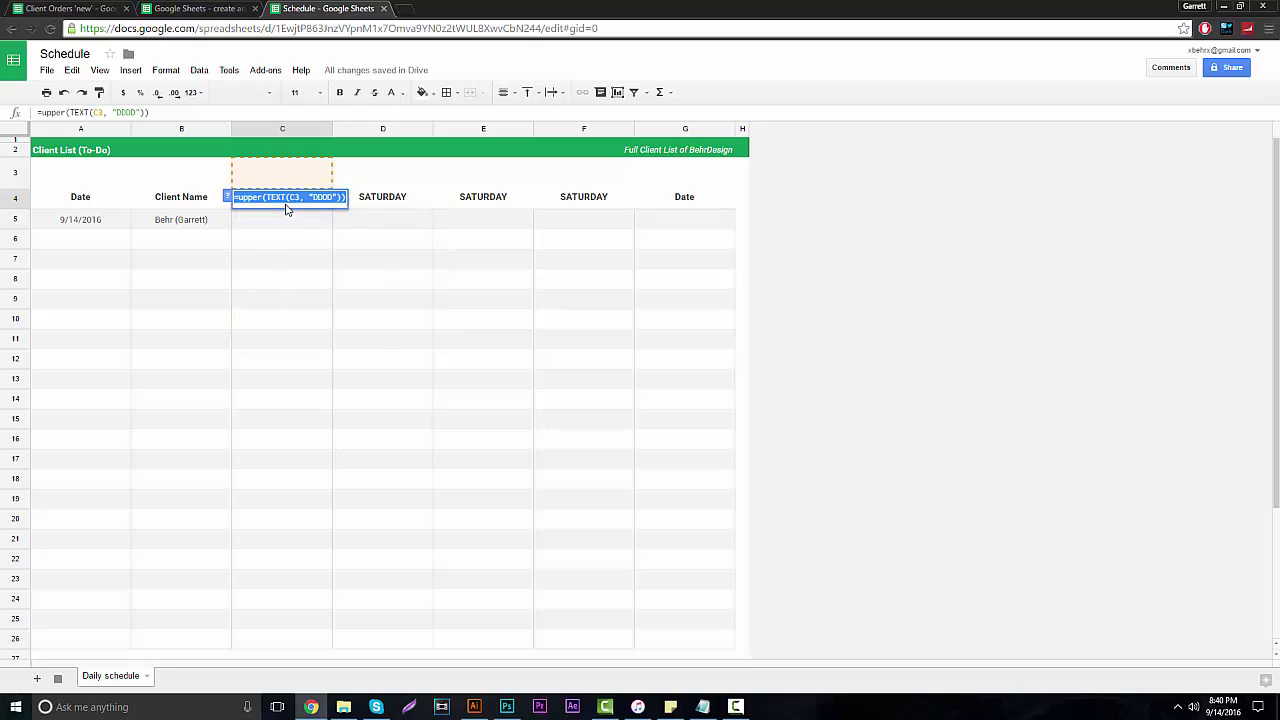
type("Order")
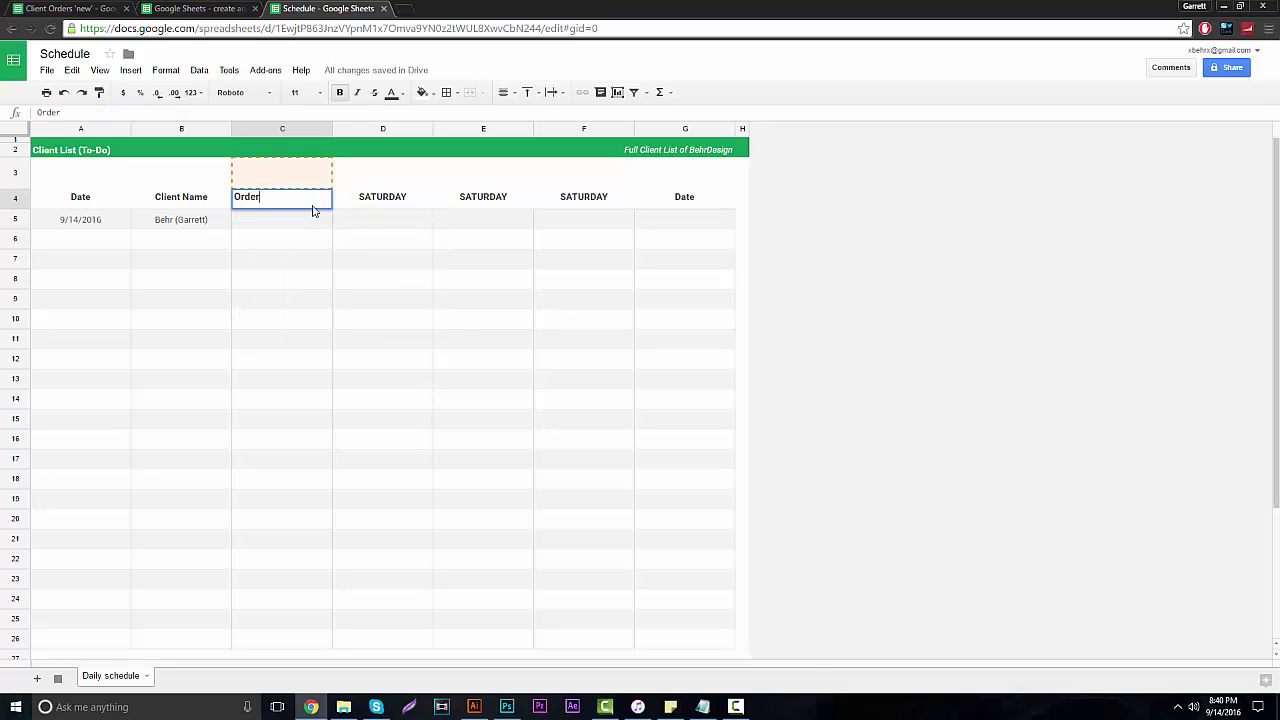
left_click(871, 314)
double_click(397, 197)
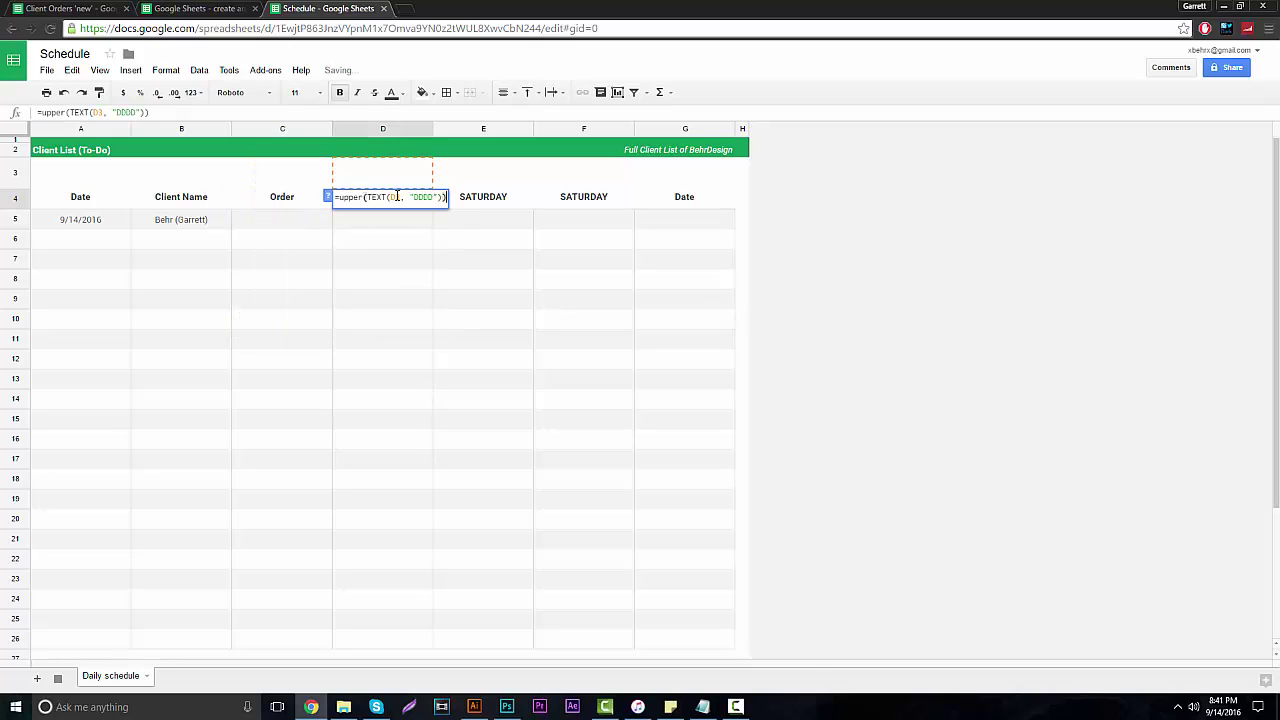
left_click(397, 197)
key("ctrl+a")
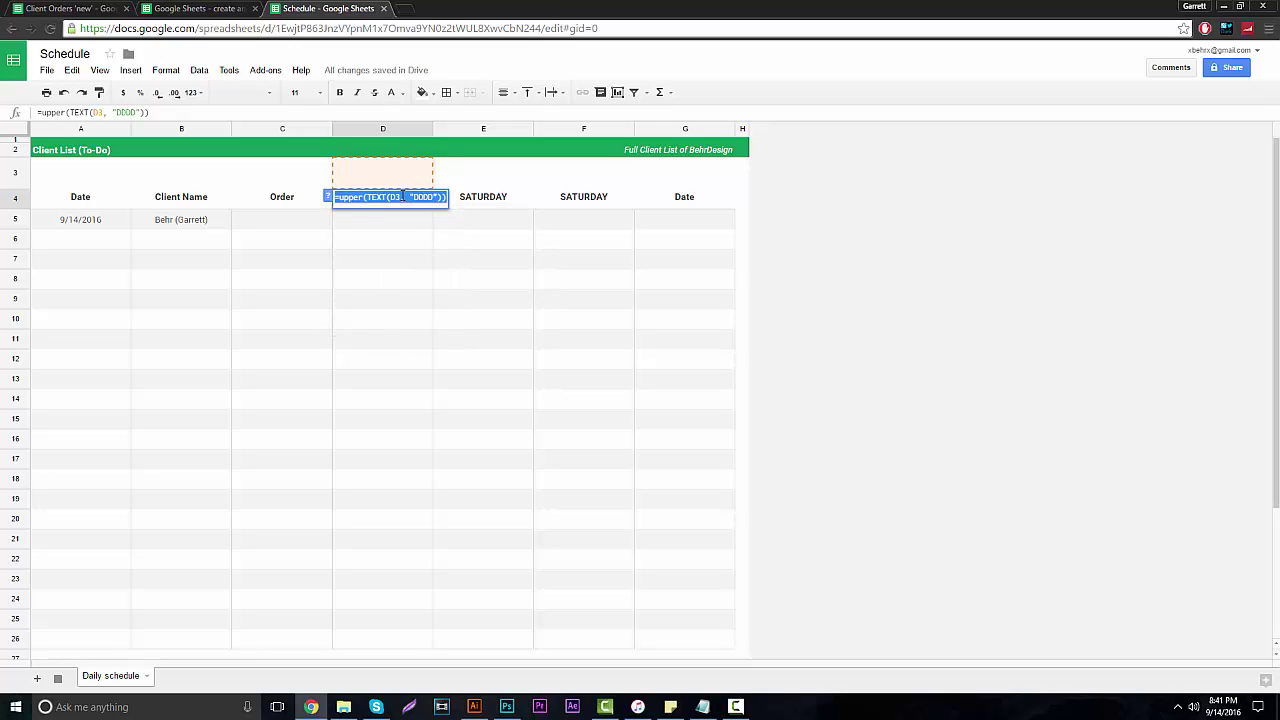
type("D-O-C")
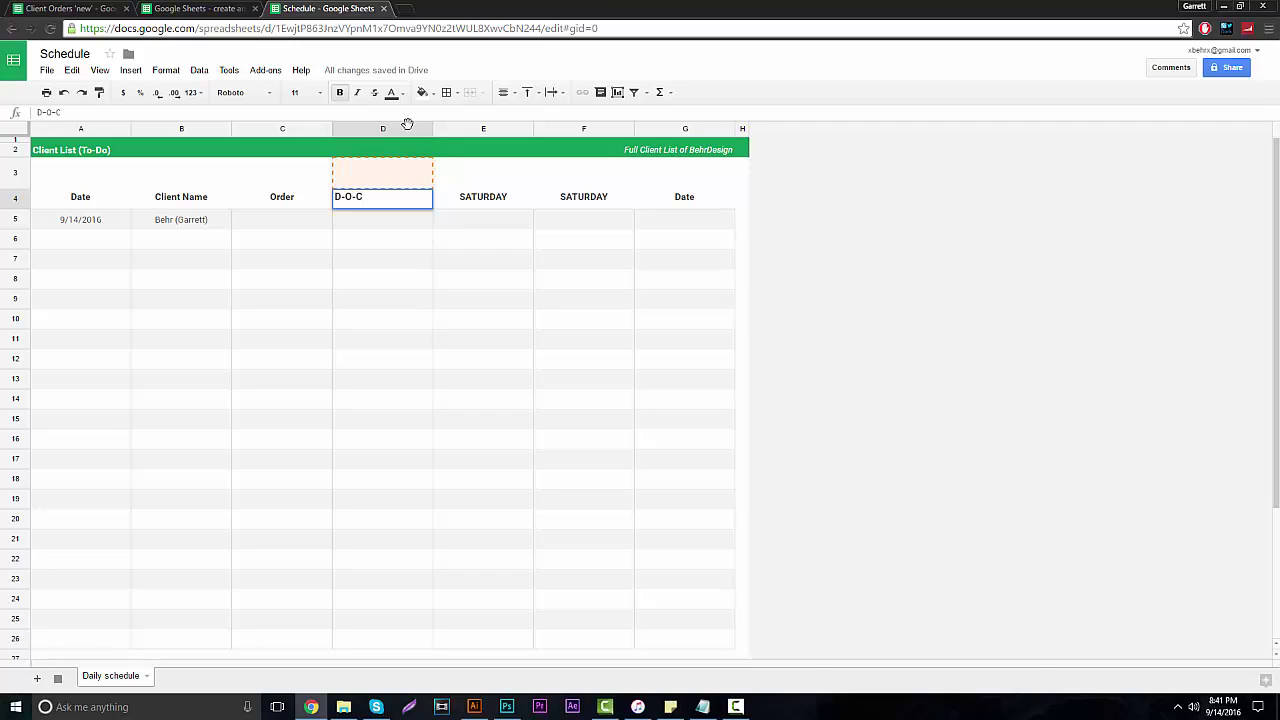
left_click(907, 286)
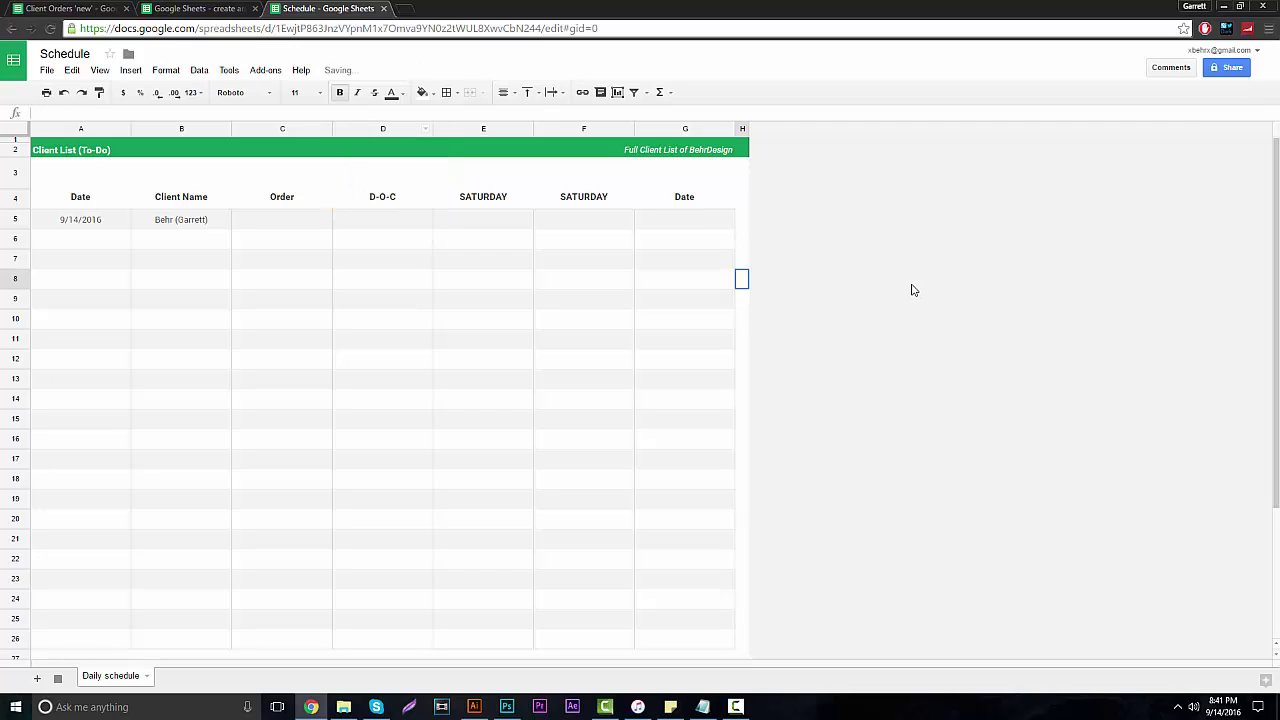
Replace the E4 header formula with Price.
left_click(475, 203)
double_click(490, 198)
key("ctrl+a")
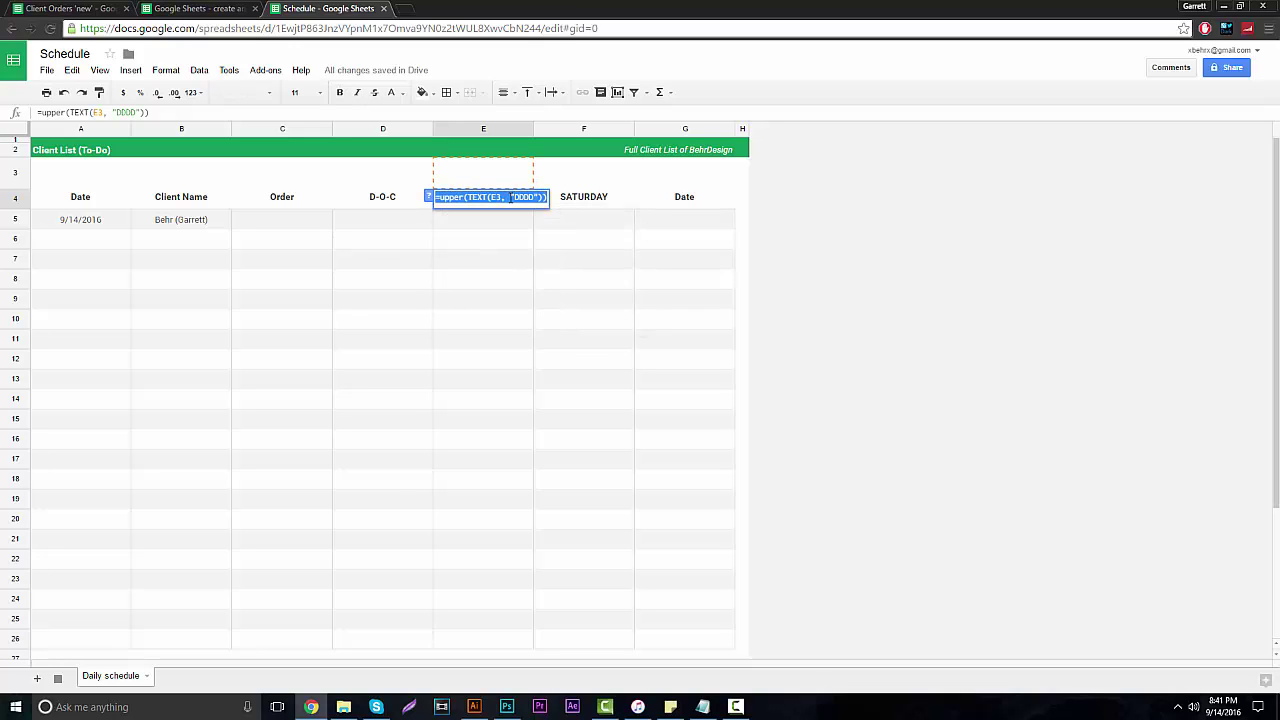
type("Price")
left_click(947, 267)
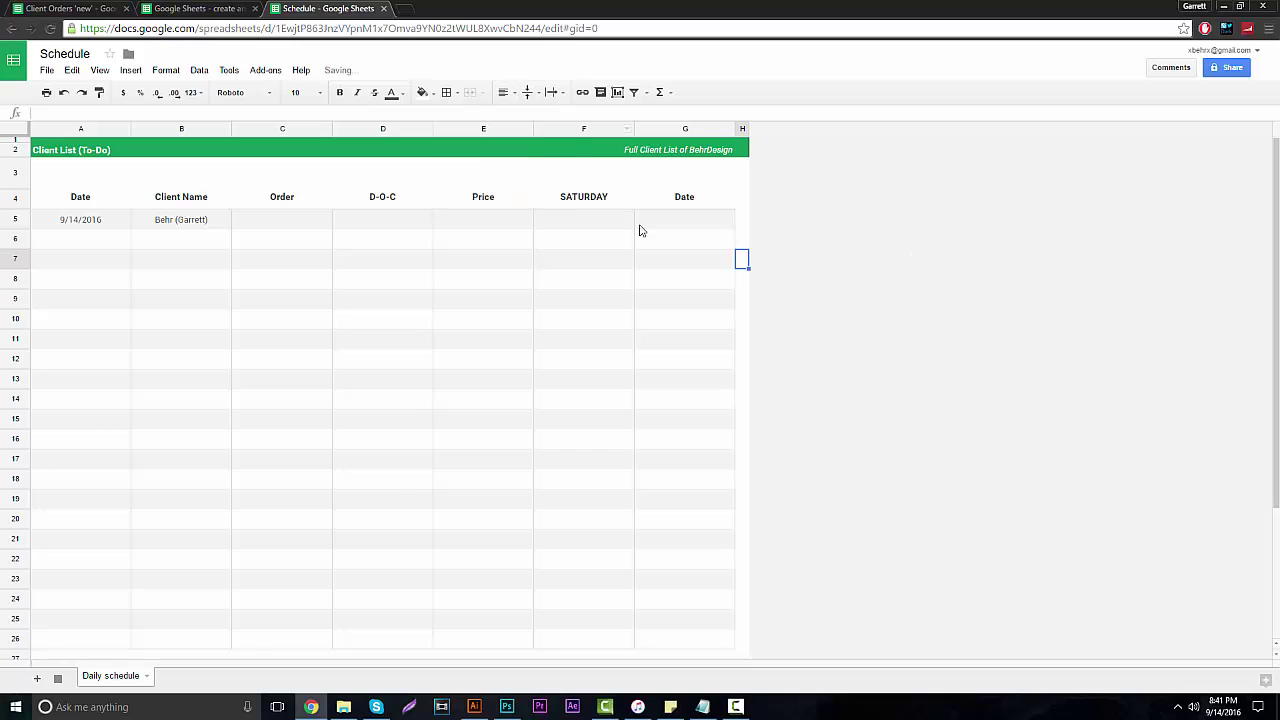
Change the F4 weekday formula to Paid and the G4 Date header to Completed.
left_click(599, 197)
double_click(599, 197)
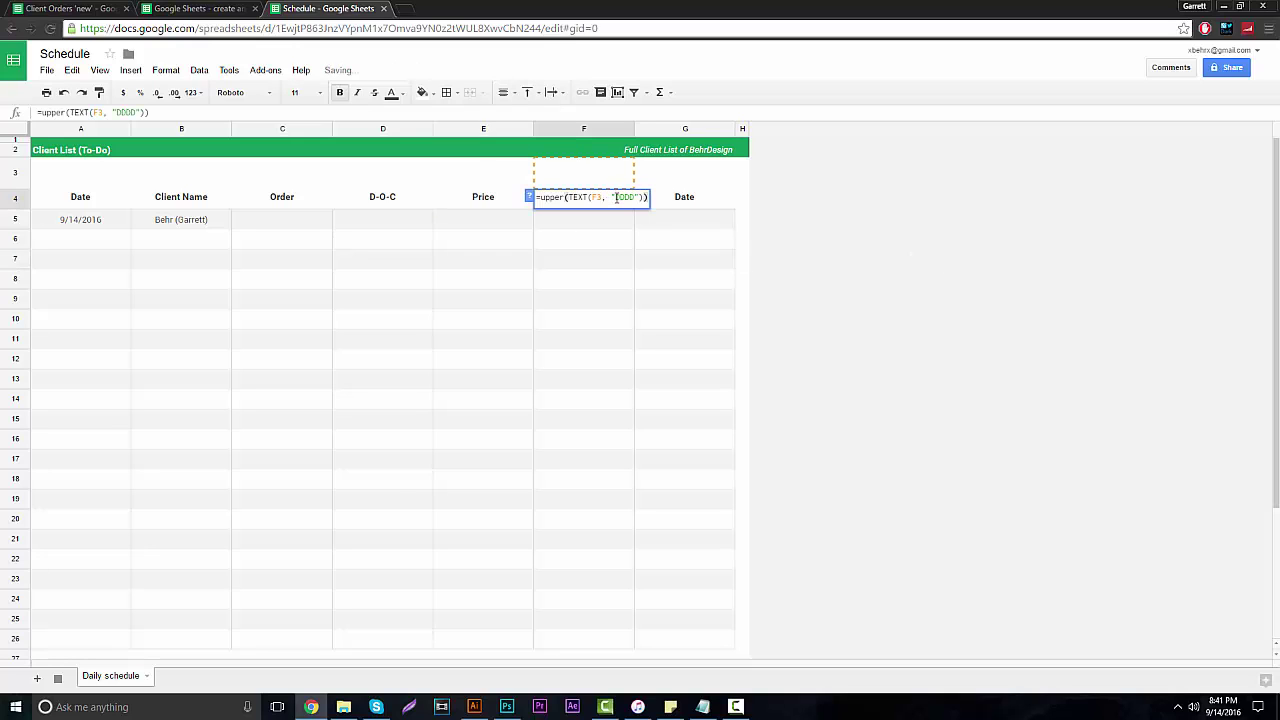
key("ctrl+a")
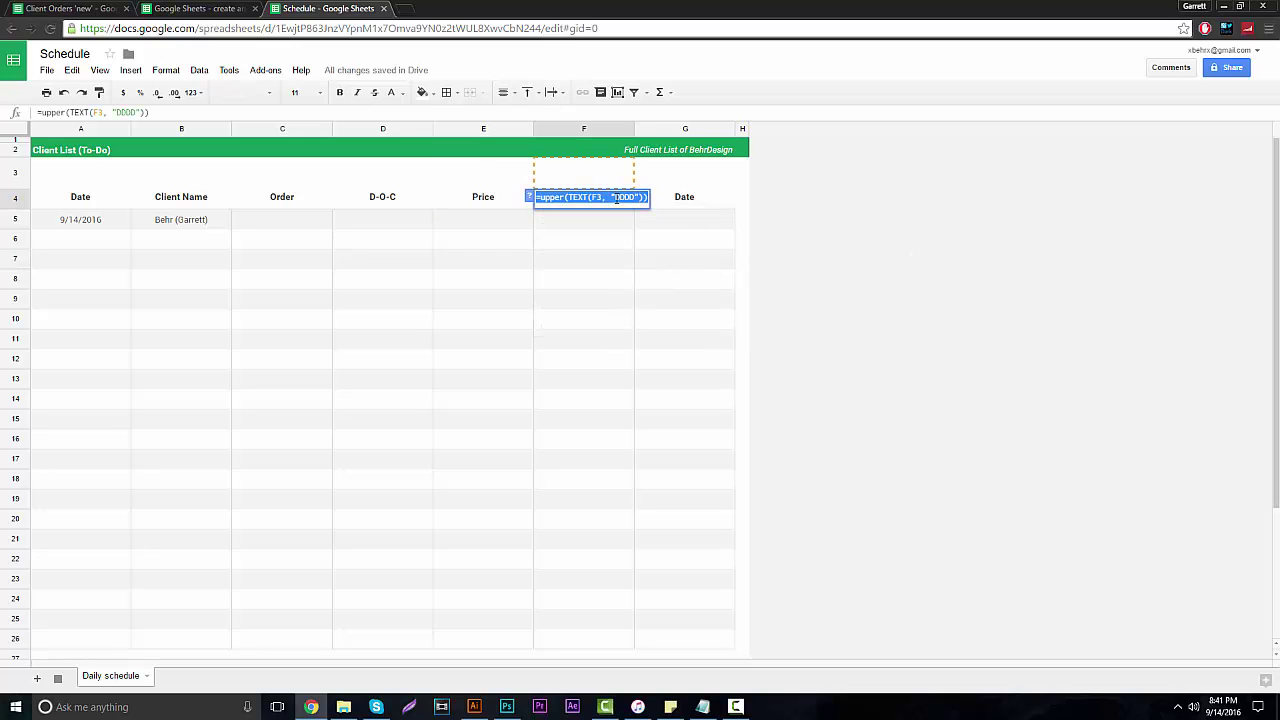
type("Paid")
left_click(870, 209)
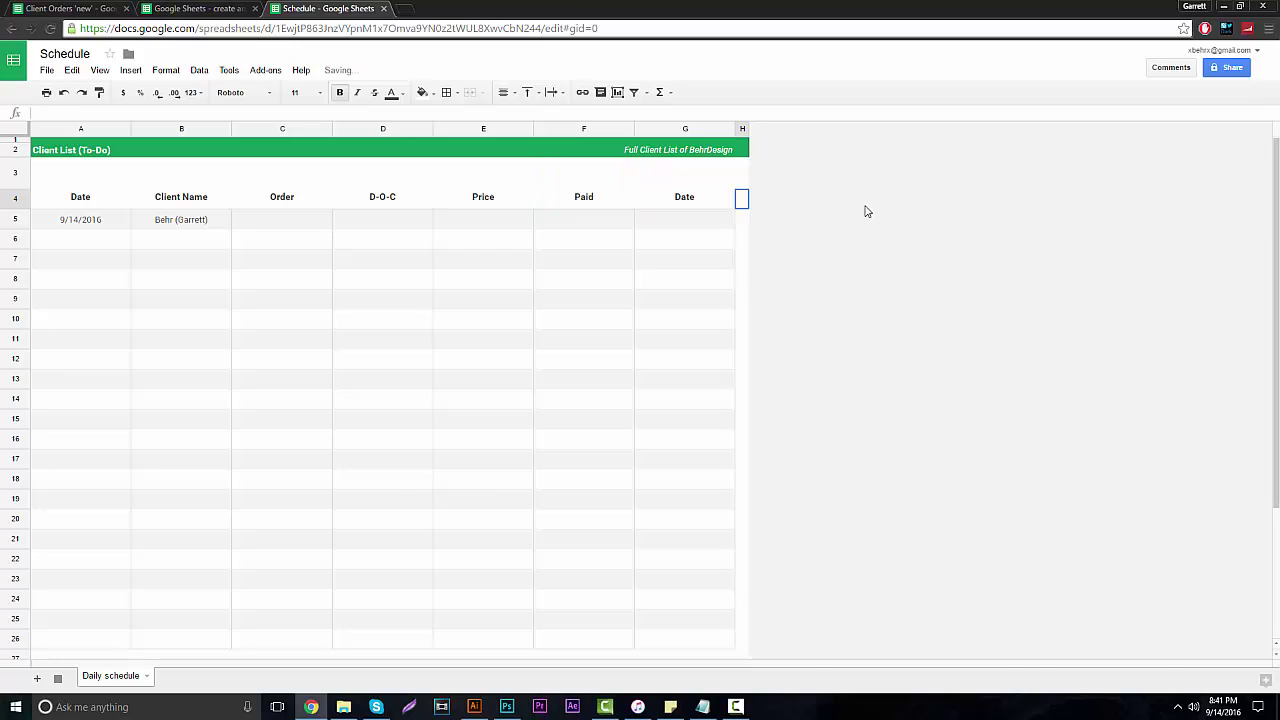
left_click(687, 201)
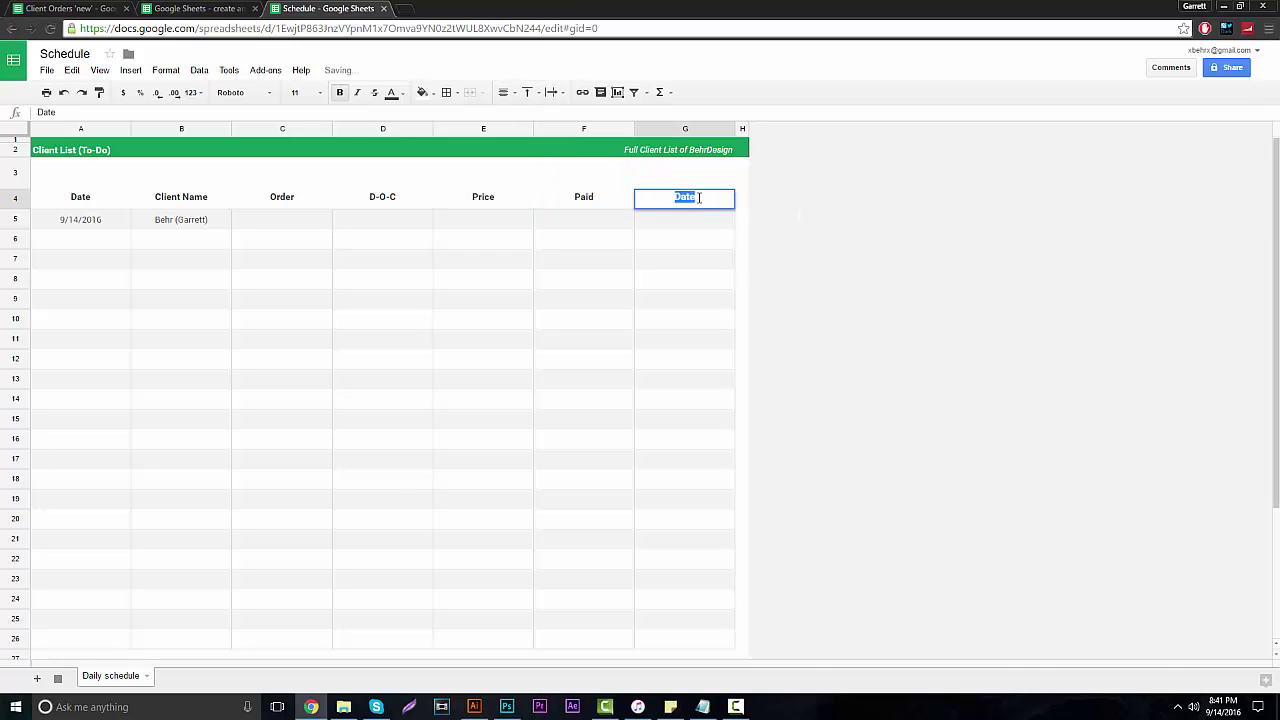
type("Cpmp")
key("BackSpace")
key("BackSpace")
key("BackSpace")
type("ompleted")
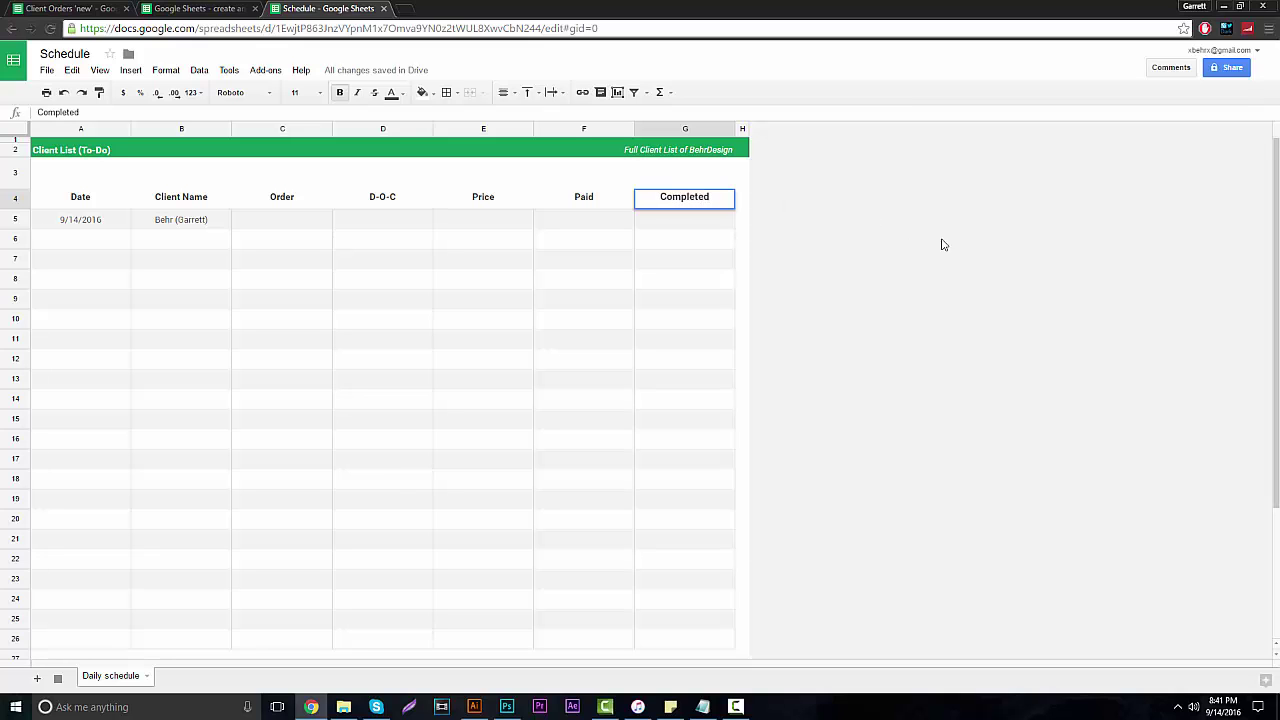
key("Tab")
After checking the Client Orders sheet, rename the D4 header from D-O-C to Contact.
left_click(90, 8)
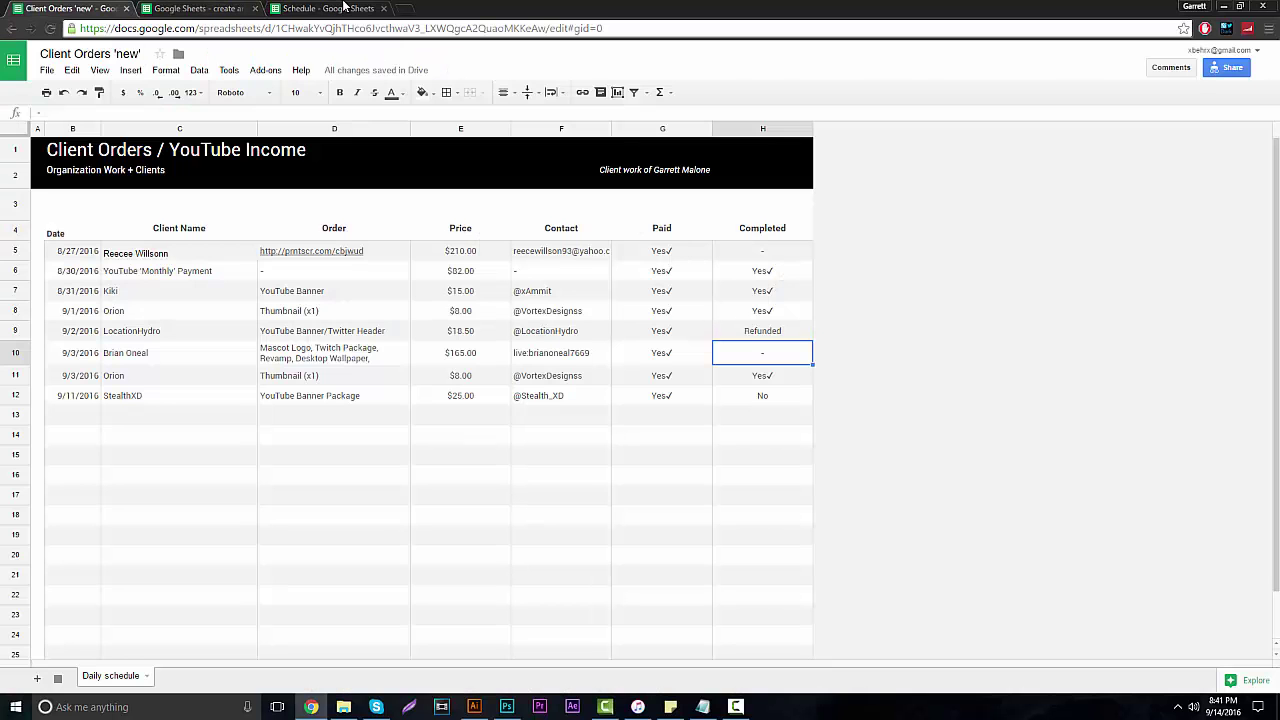
left_click(343, 8)
left_click(386, 199)
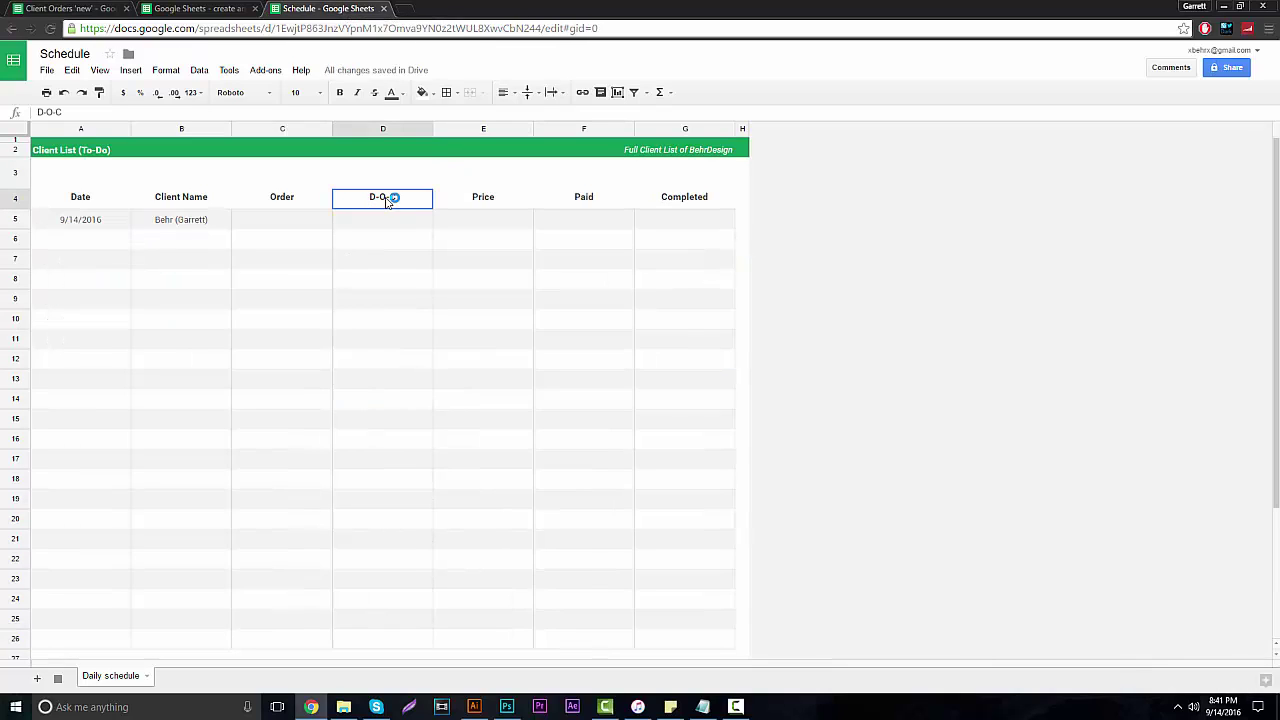
double_click(388, 200)
left_click_drag(398, 197, 346, 196)
type("Cont")
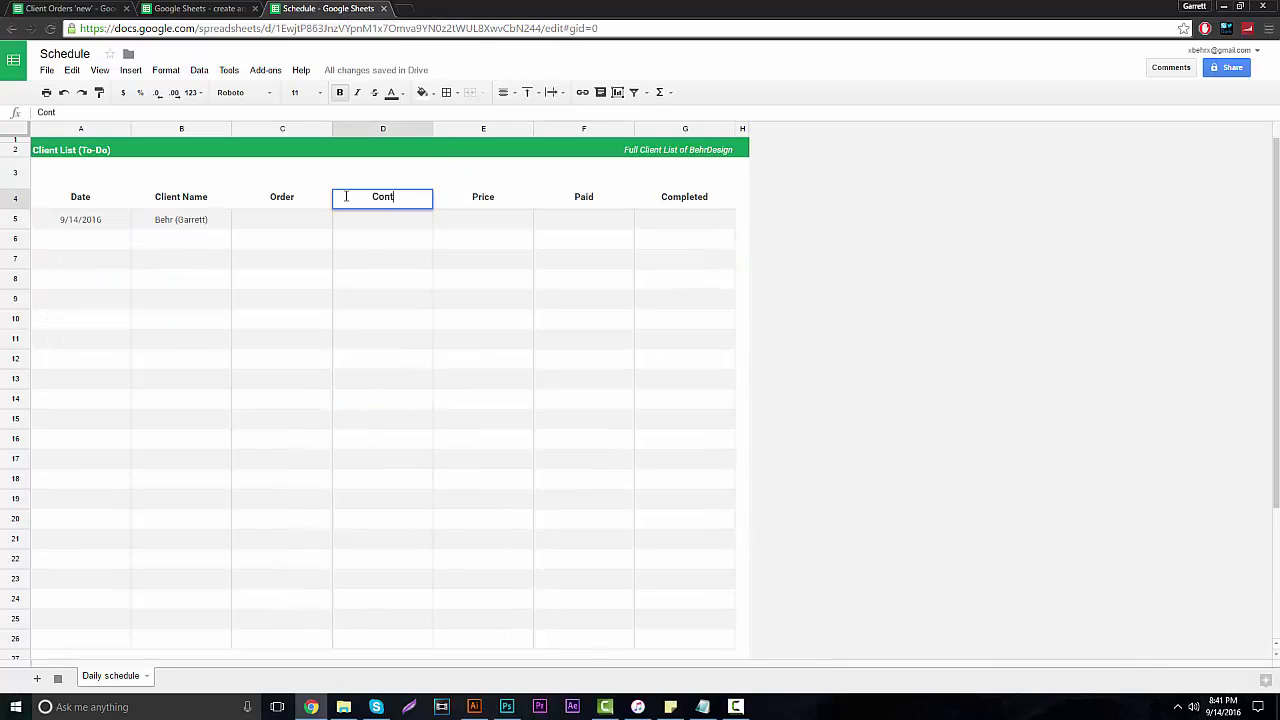
type("act")
left_click(1146, 423)
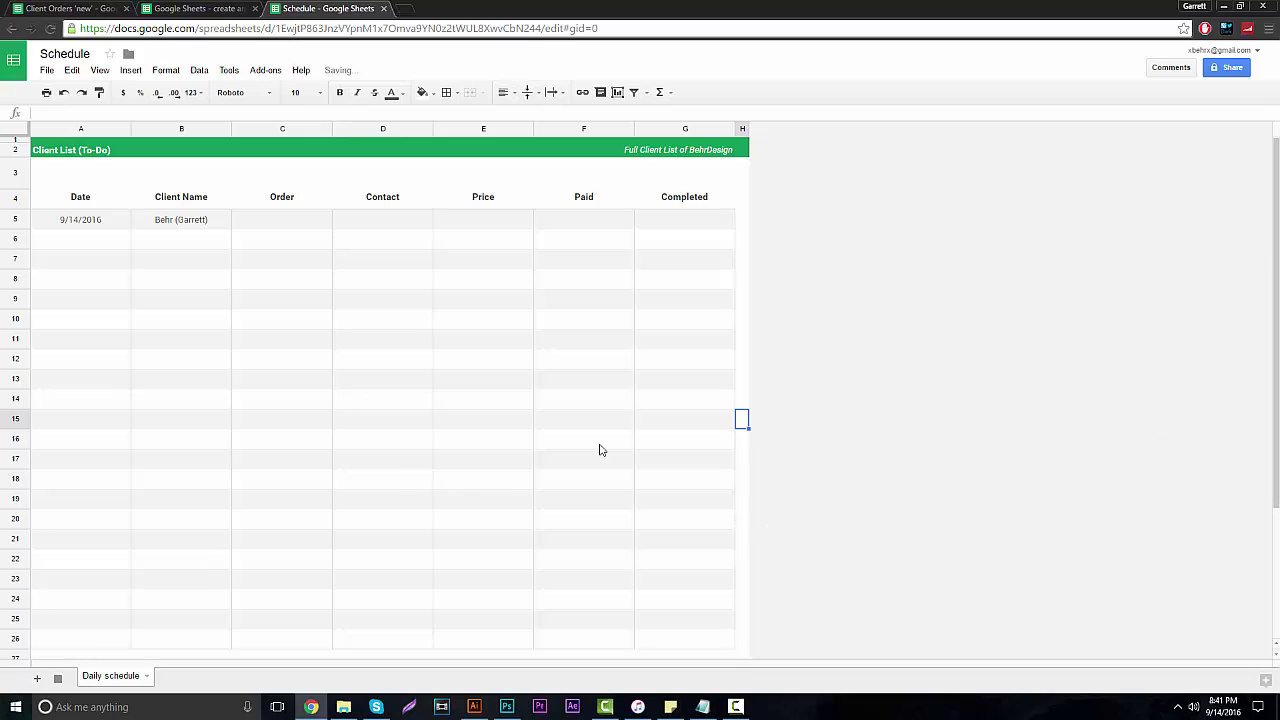
Enter Mascot Logo in C5 and centre it.
double_click(268, 220)
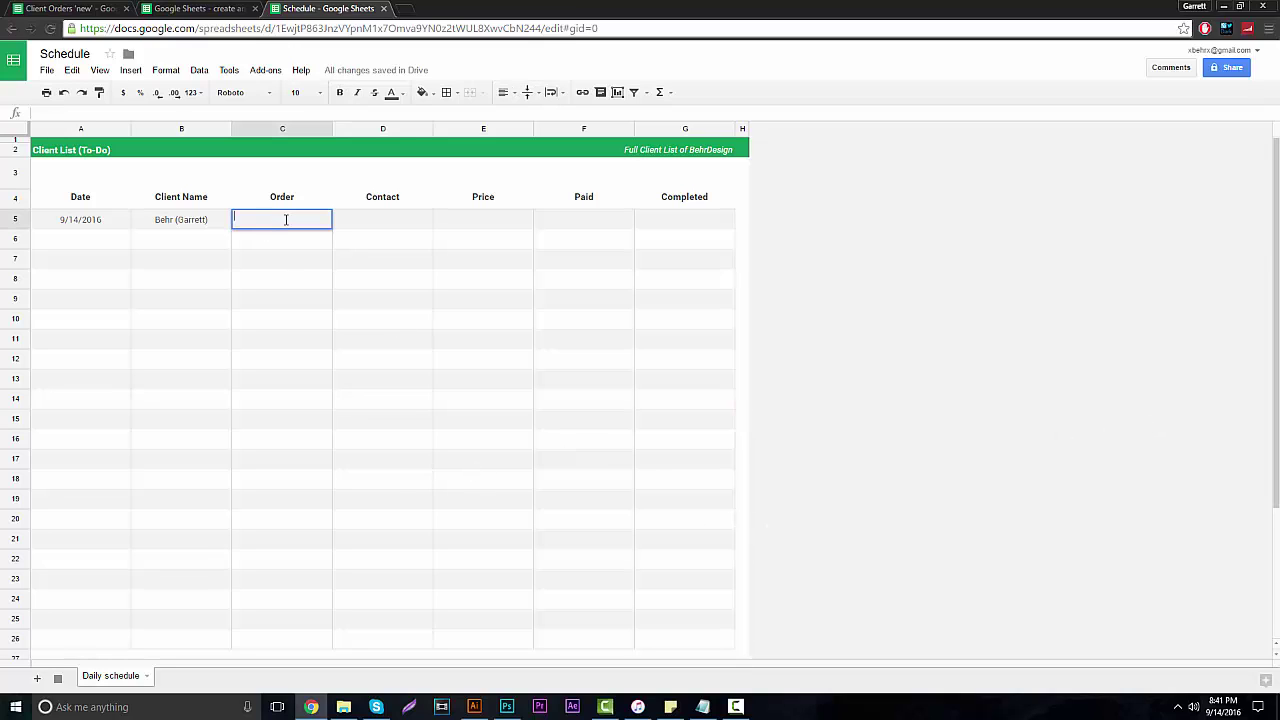
type("Mascot Logo")
left_click(737, 314)
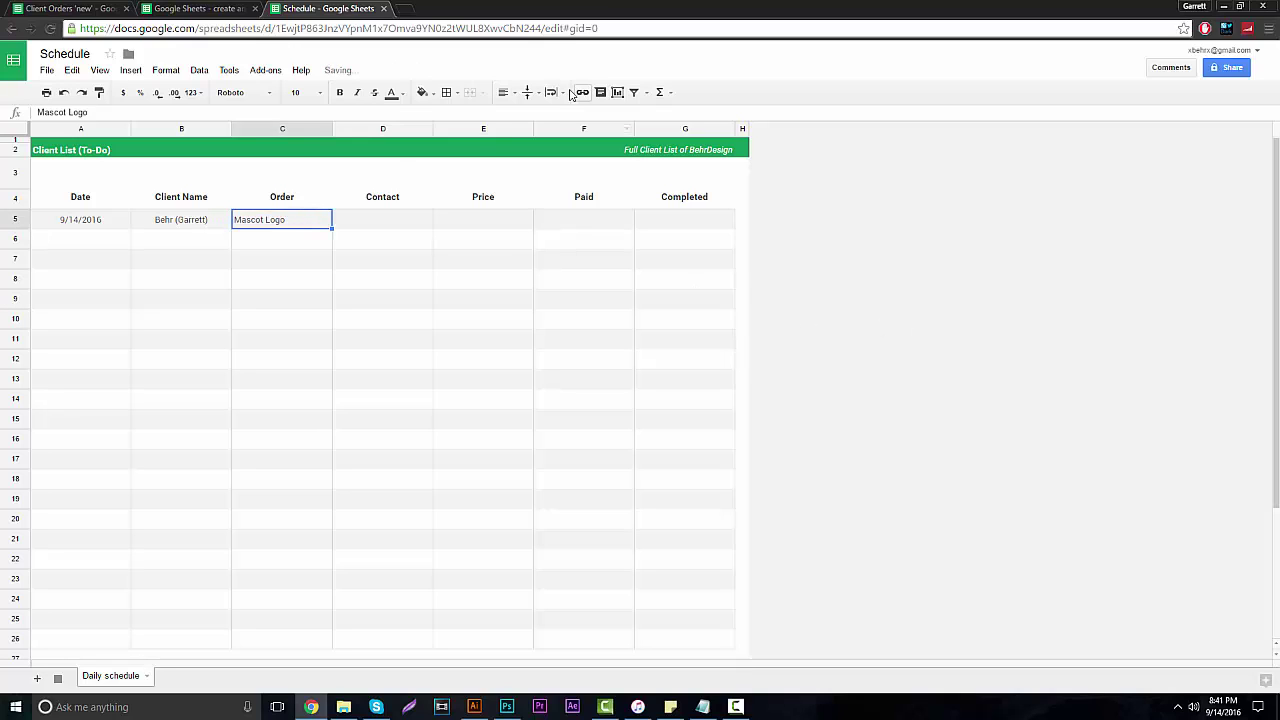
left_click(506, 92)
left_click(525, 114)
Enter the client's e-mail address in D5 at font size 8.
double_click(381, 216)
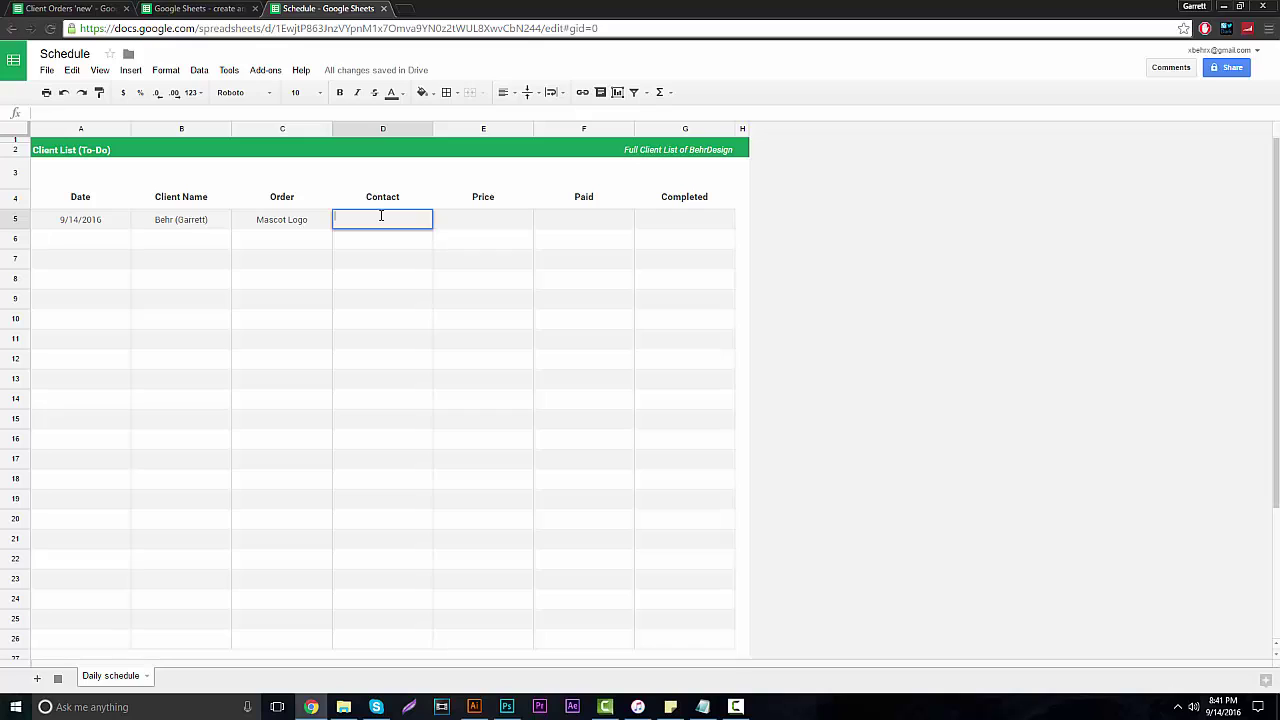
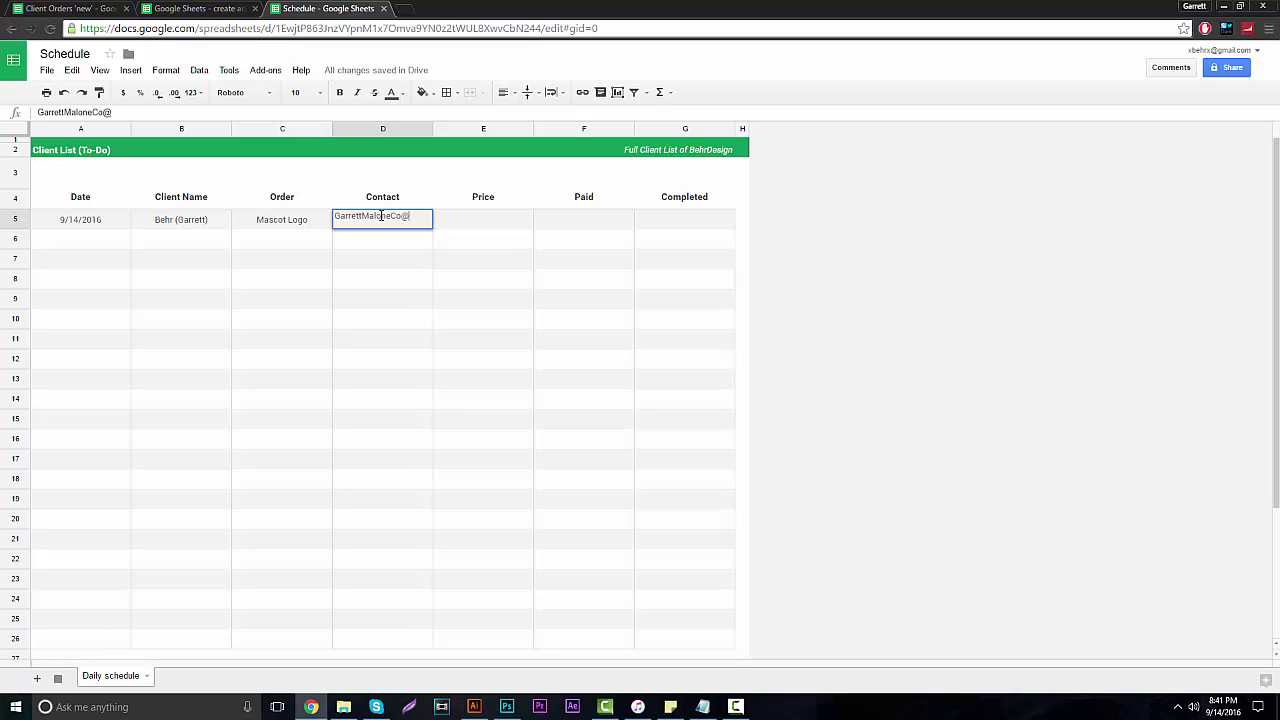
left_click(1122, 206)
left_click(405, 228)
double_click(423, 218)
key("ctrl+a")
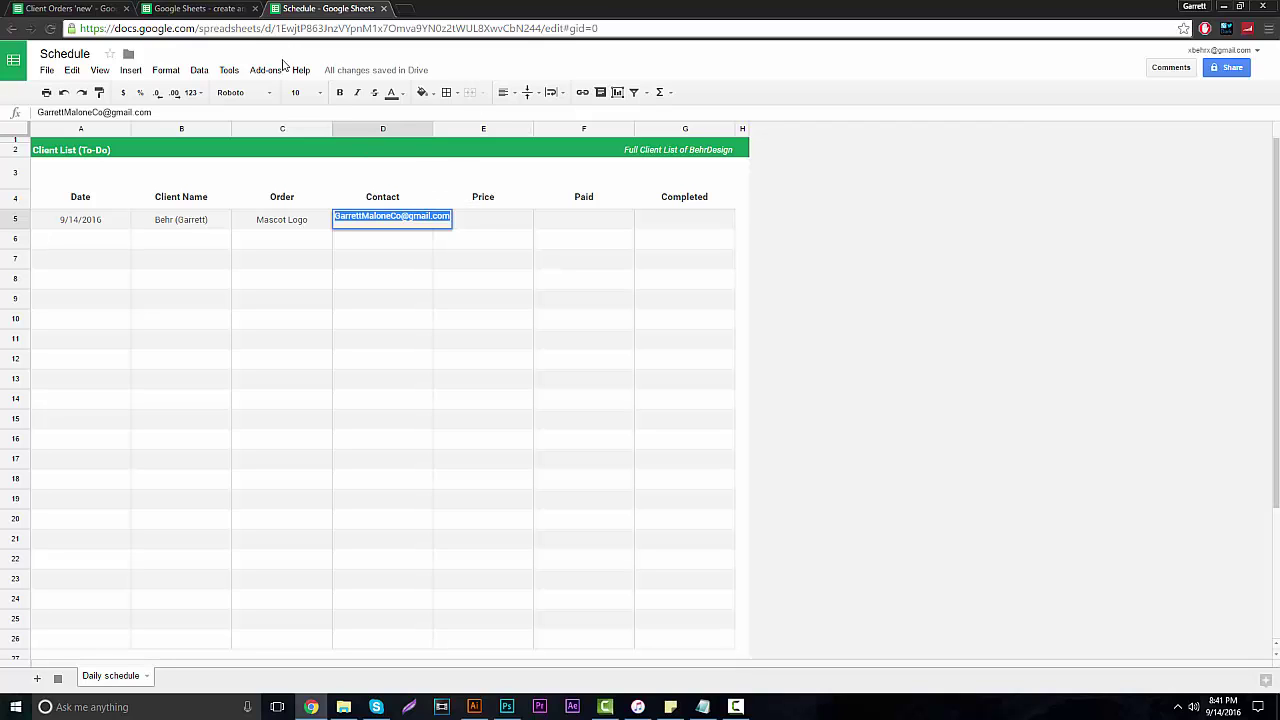
left_click(296, 92)
left_click(329, 151)
left_click(858, 289)
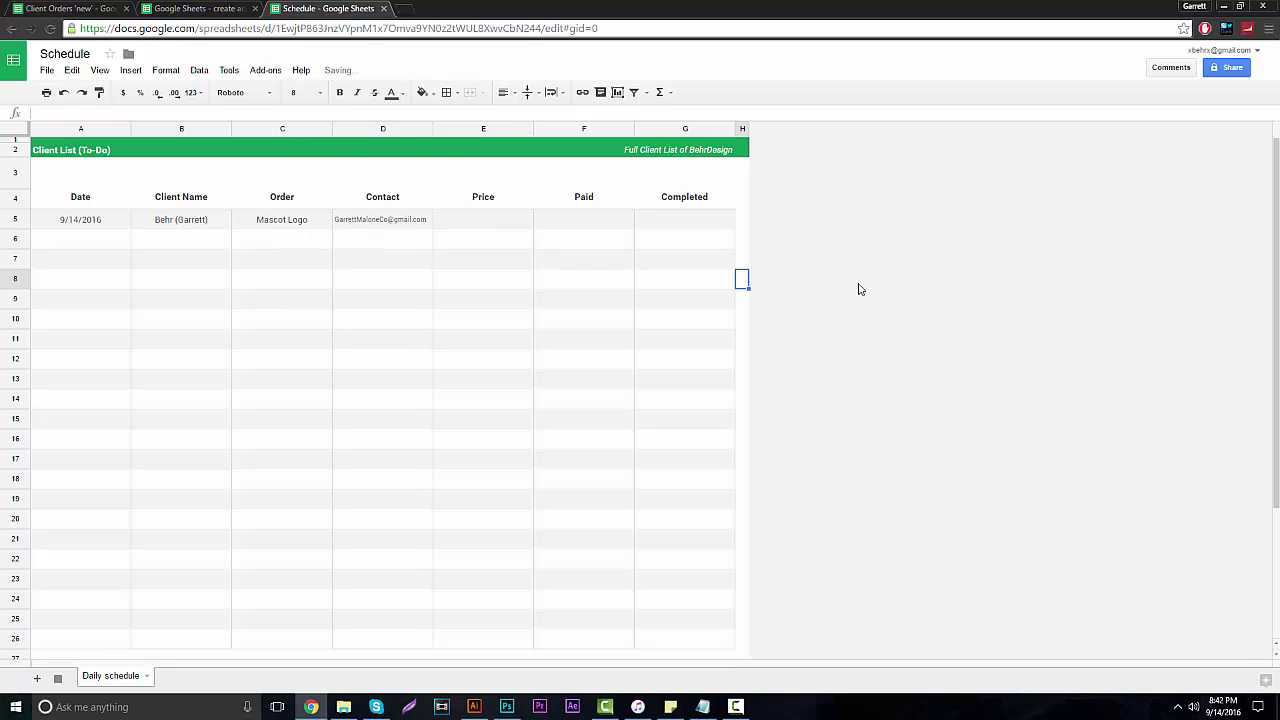
Enter the $125.00 price in E5 and centre it.
left_click(469, 220)
double_click(513, 229)
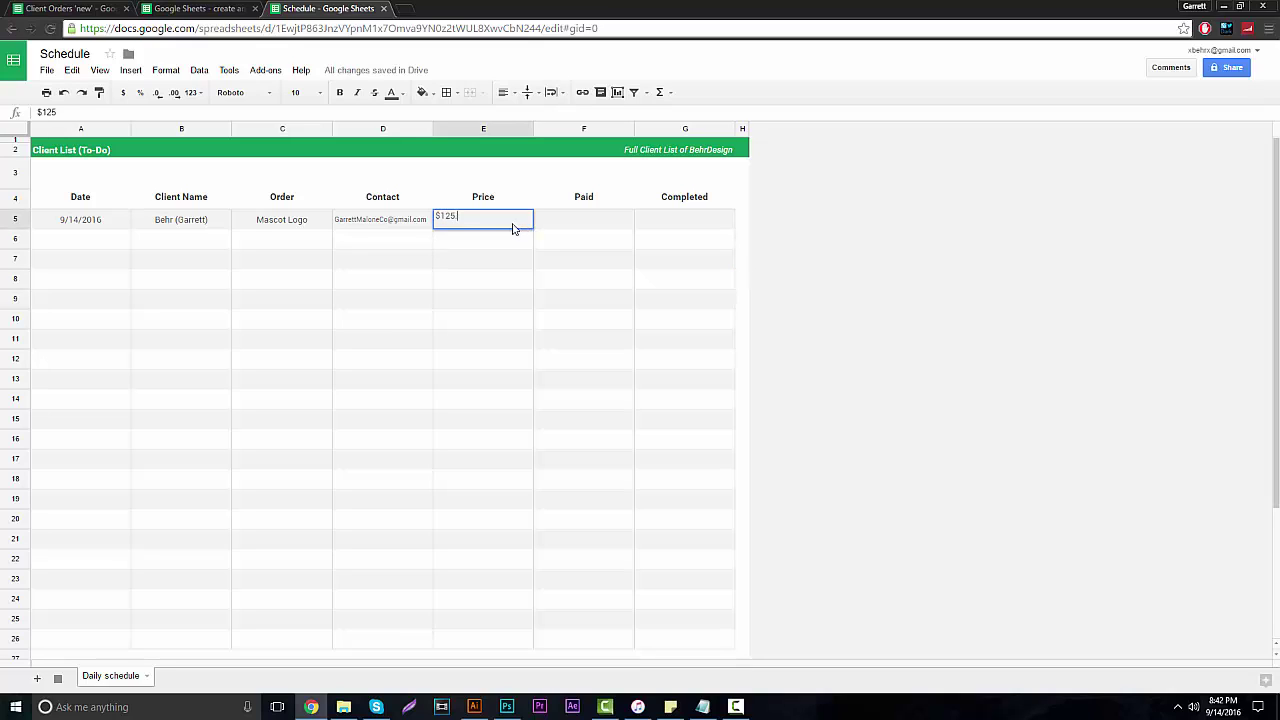
left_click(980, 200)
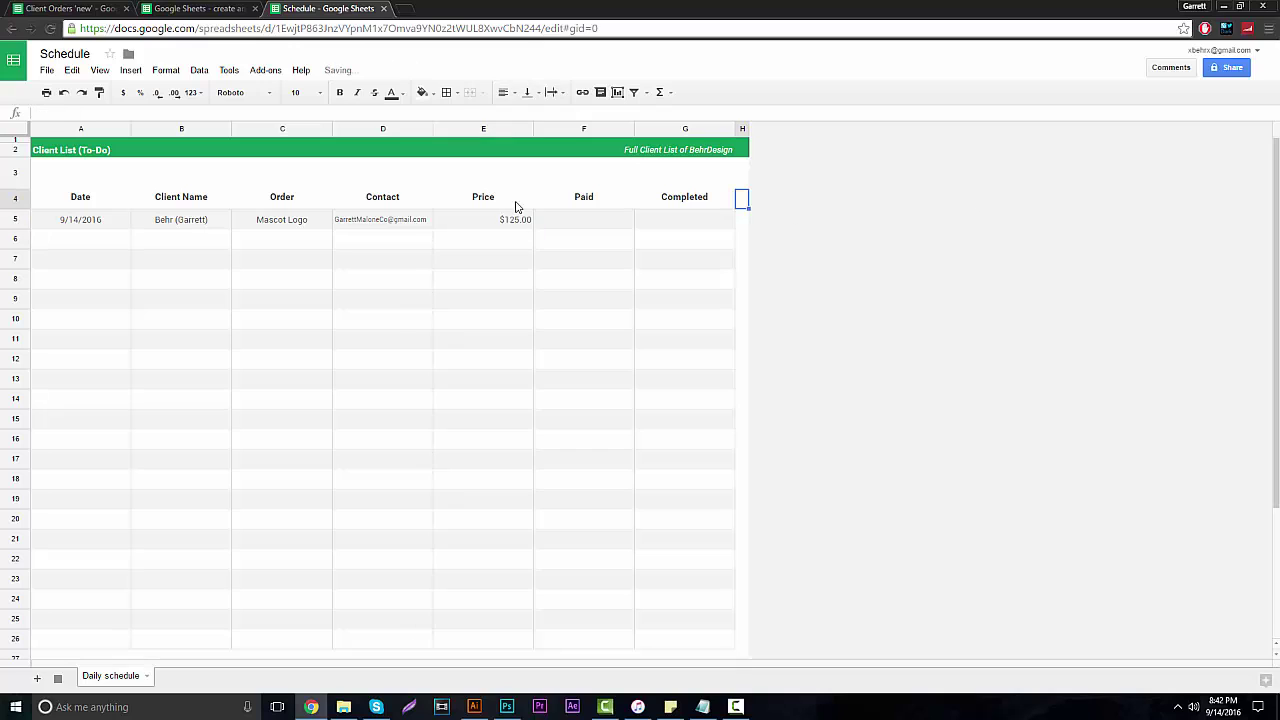
left_click(503, 220)
left_click(503, 92)
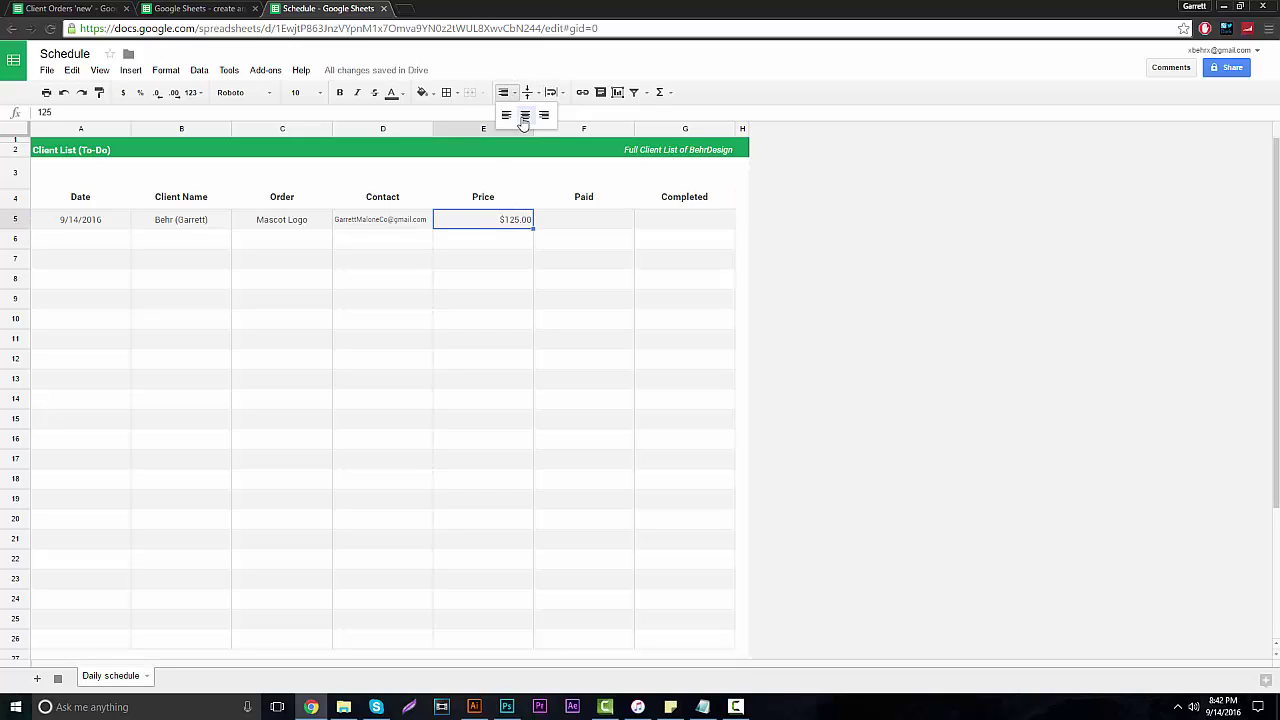
left_click(523, 111)
left_click(871, 350)
Enter Yes in both Paid (F5) and Completed (G5), centred.
double_click(606, 229)
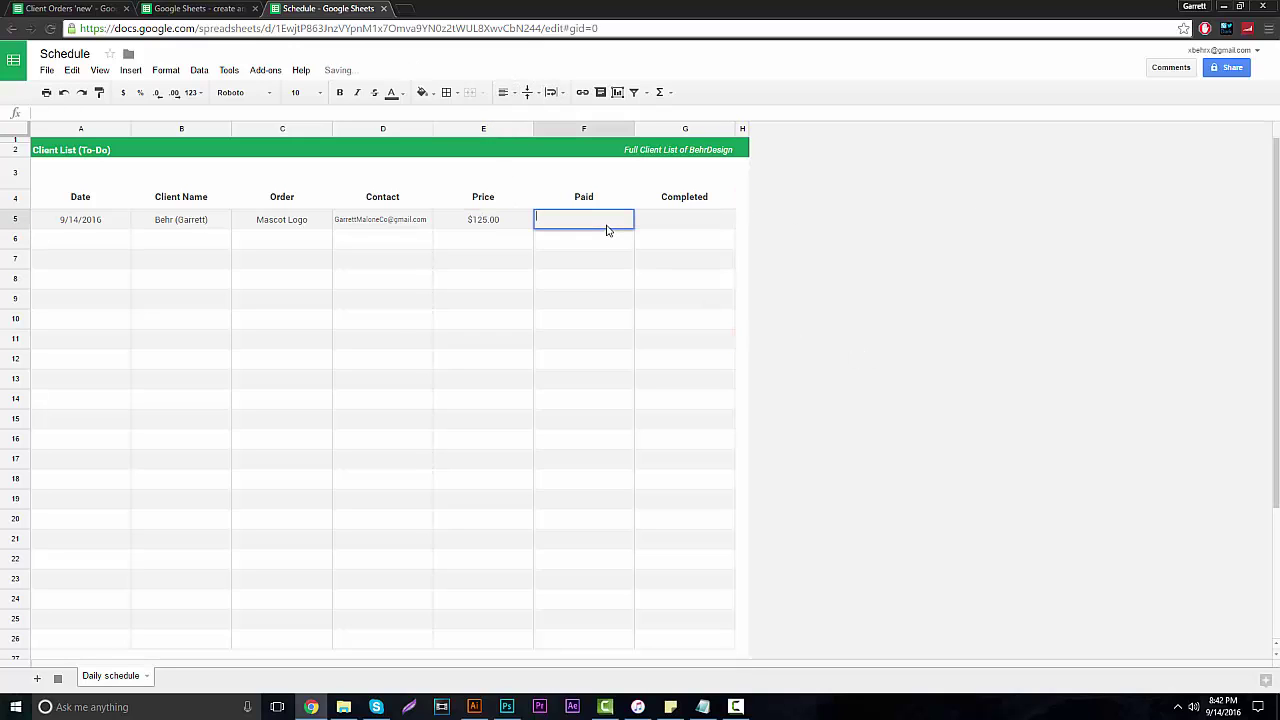
type("Yes")
left_click(913, 289)
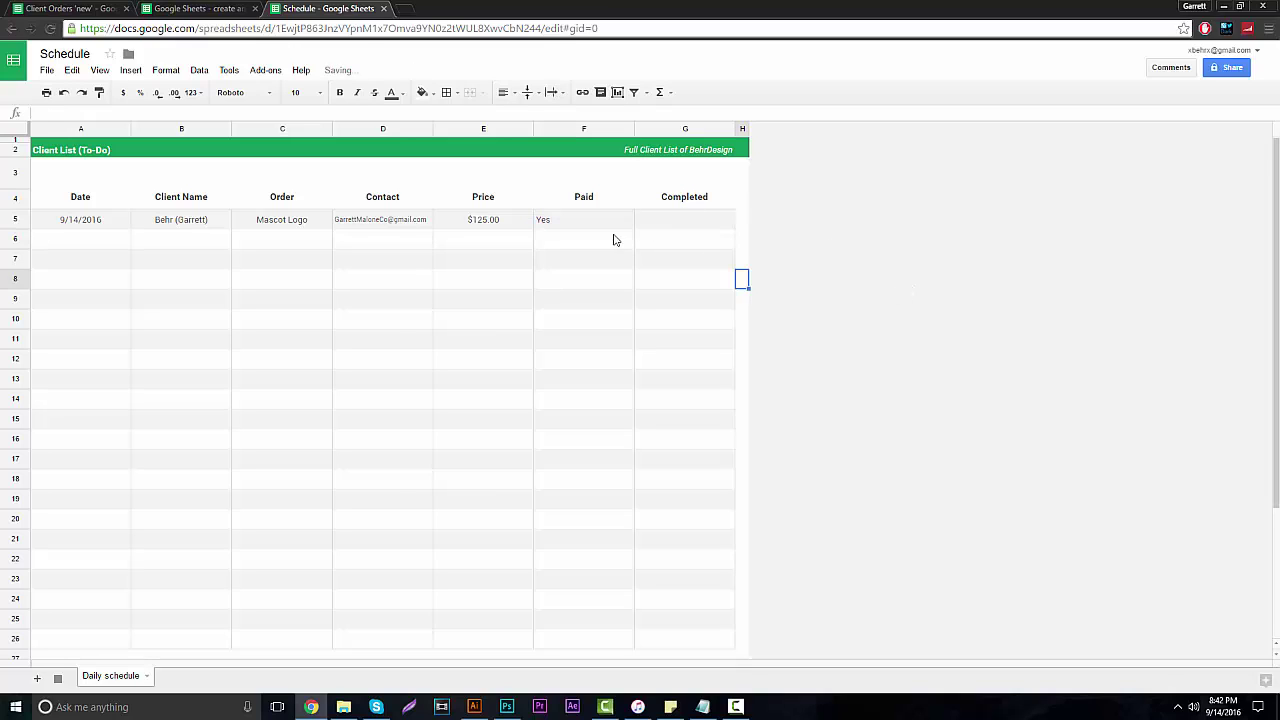
left_click(600, 222)
left_click(503, 92)
left_click(523, 111)
double_click(687, 217)
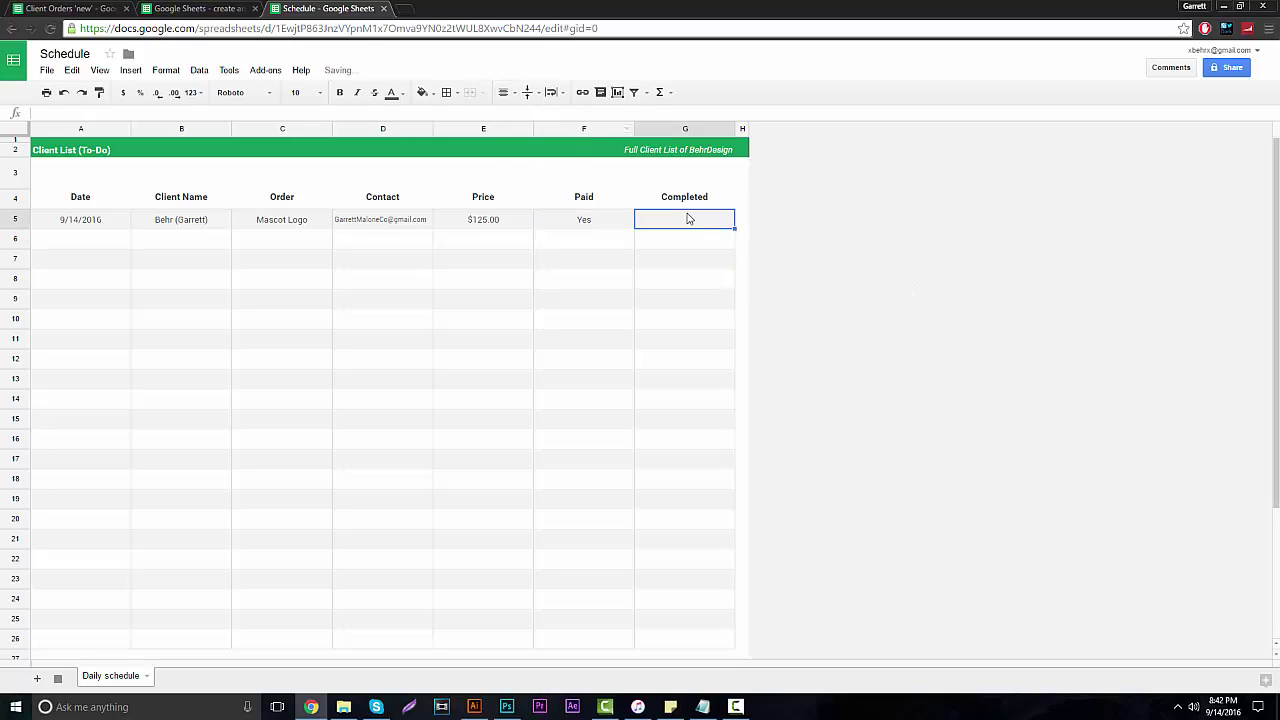
type("Yes")
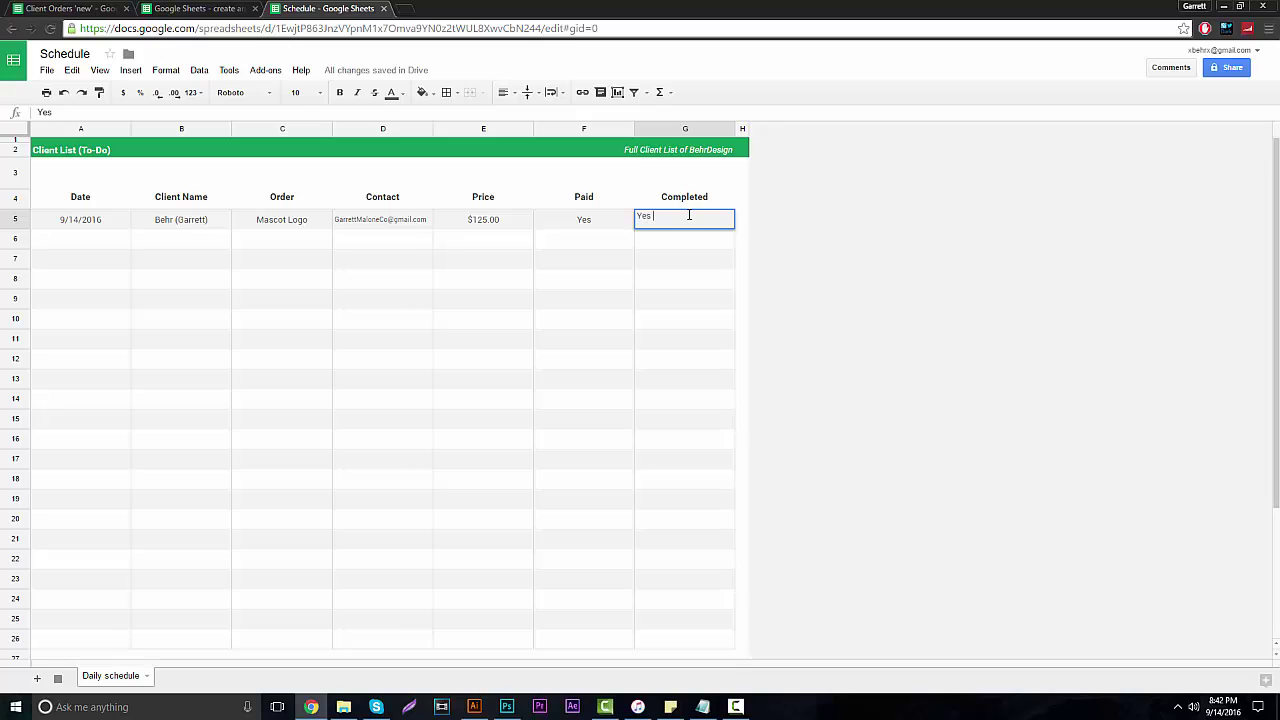
left_click(780, 231)
left_click(686, 224)
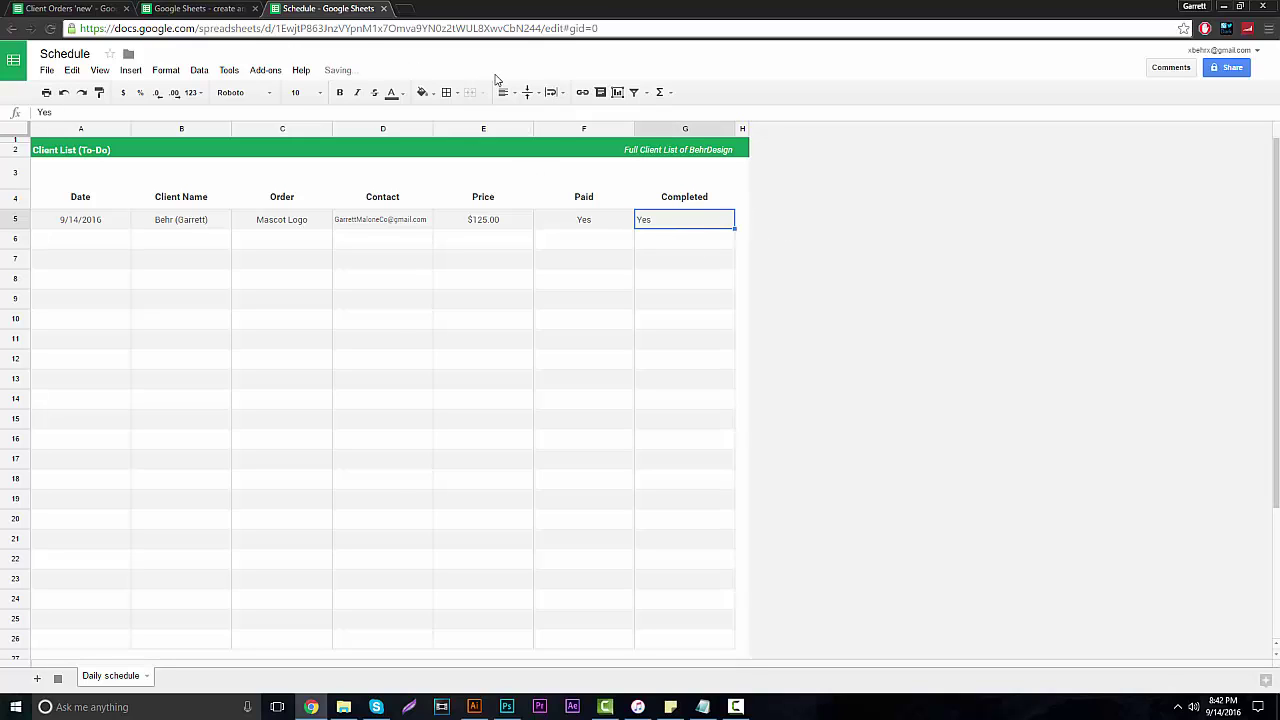
left_click(905, 278)
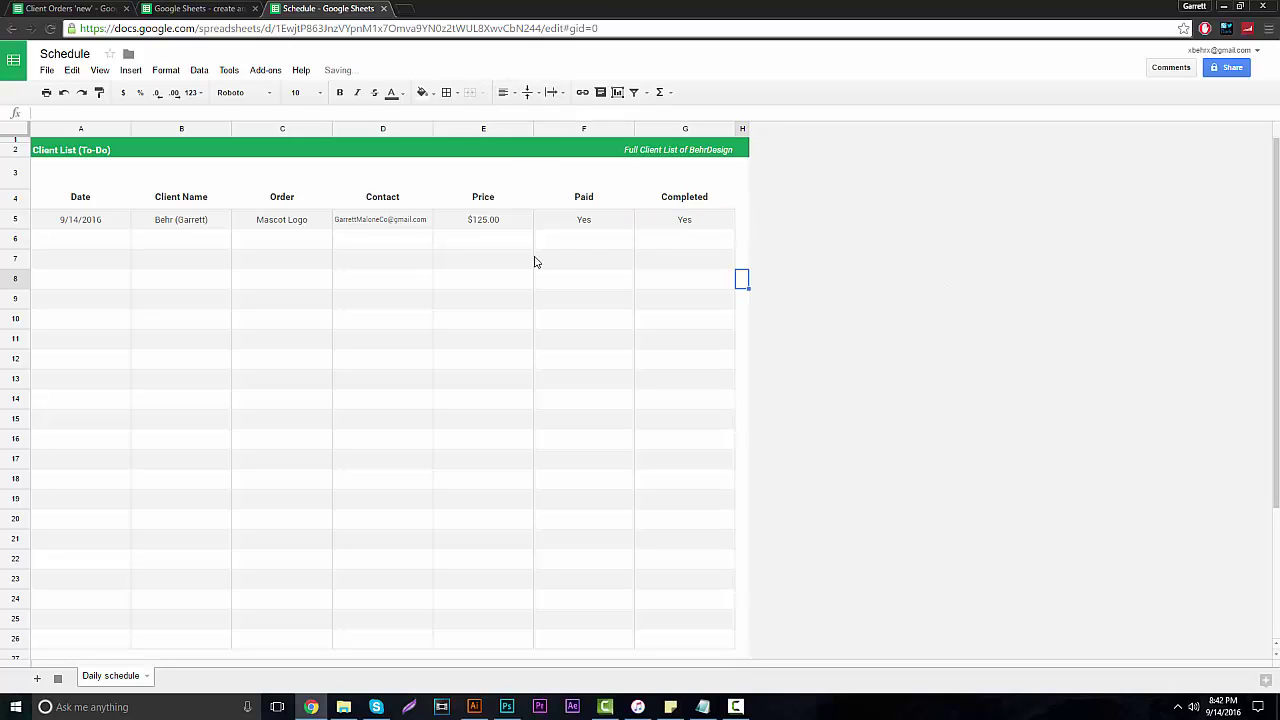
left_click(73, 248)
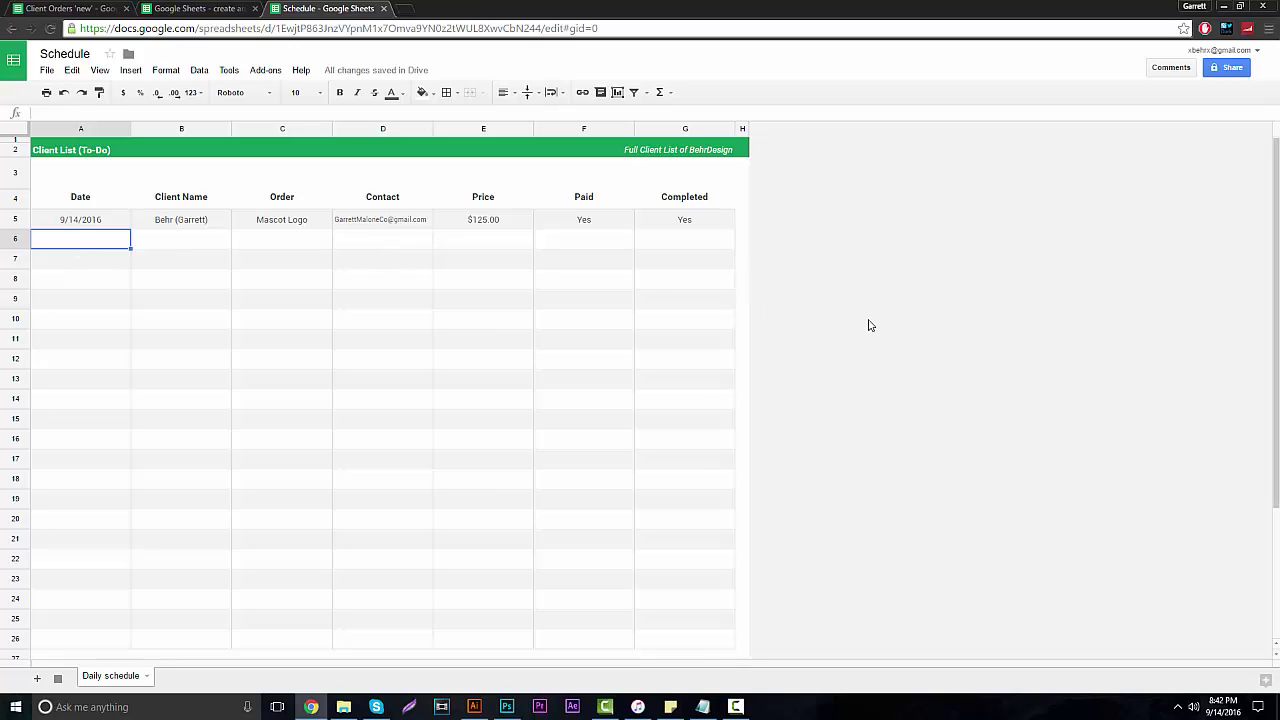
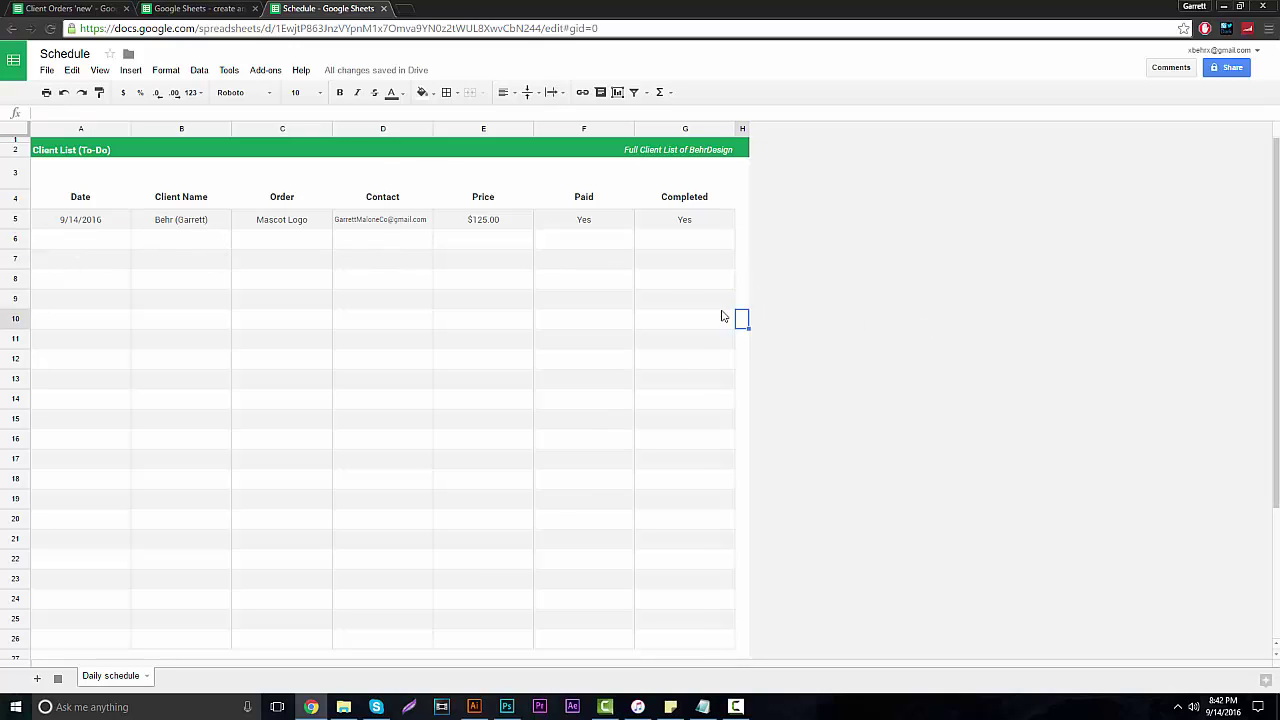
Scroll down to review the sheet below the Mascot Logo order row.
scroll(592, 371, "down", 5)
Delete rows 27–34, which hold the leftover TO DO section below the client list.
left_click(580, 503)
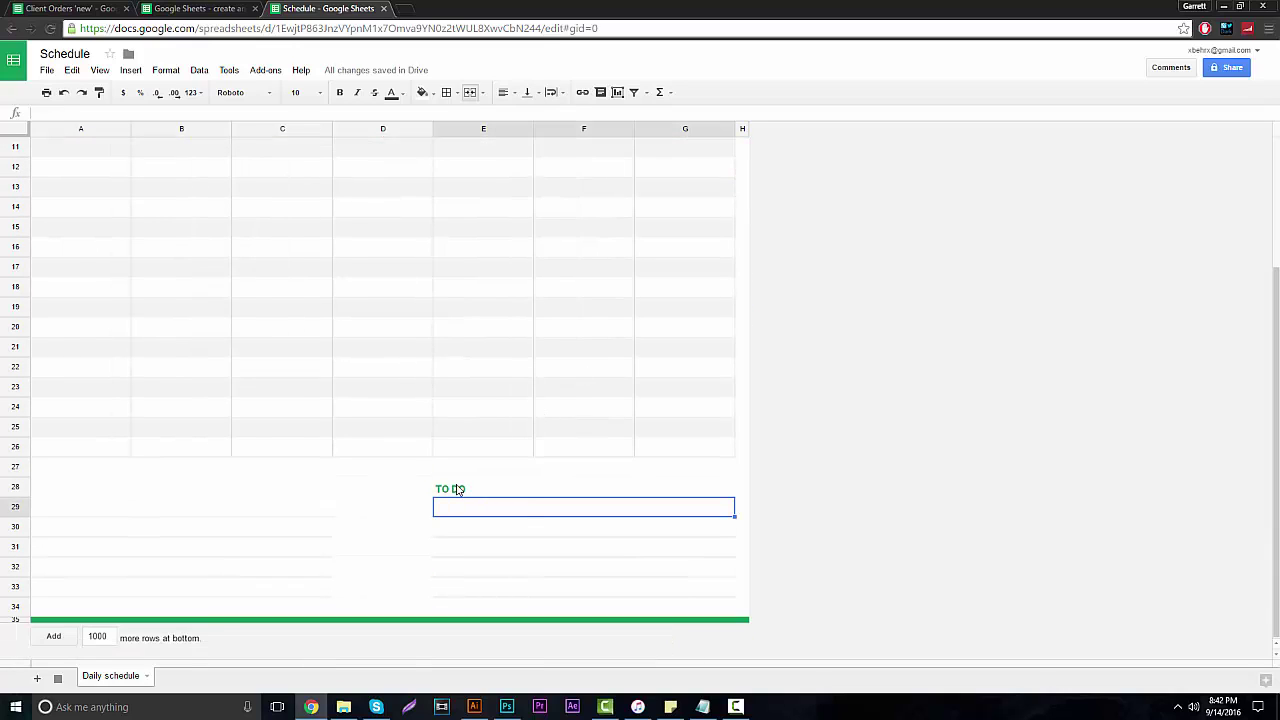
left_click(458, 489)
left_click(53, 467)
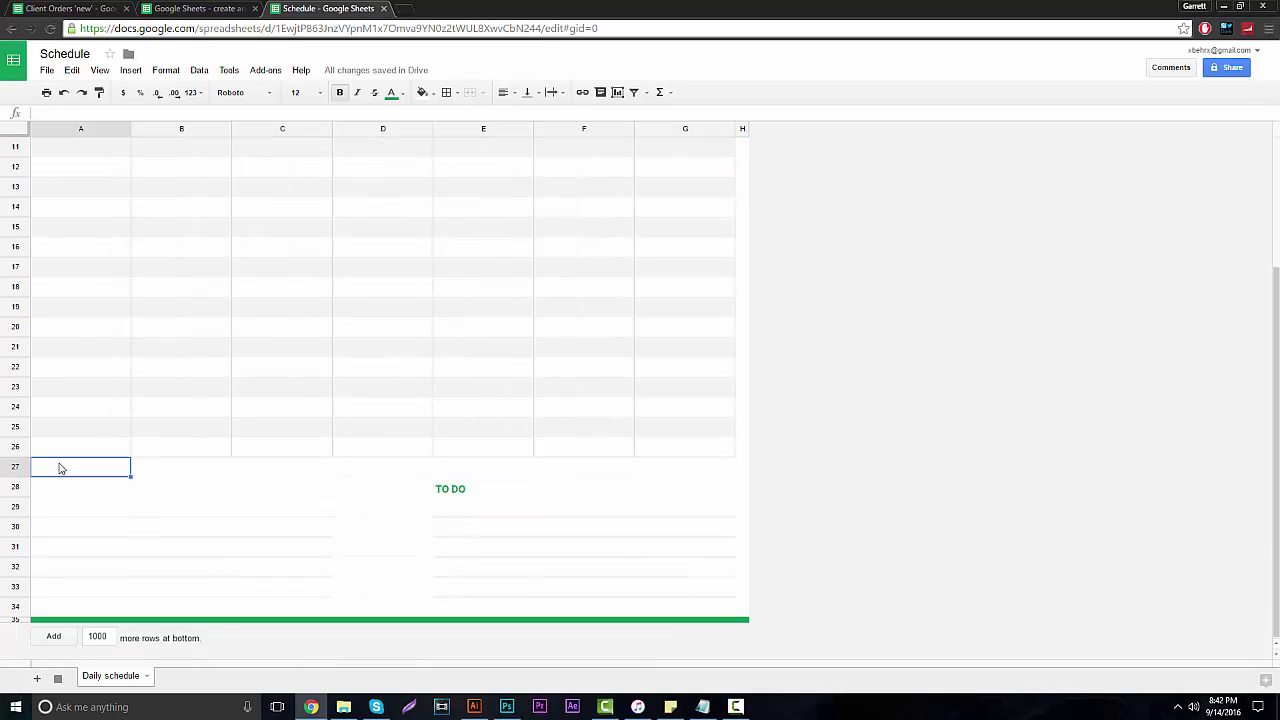
left_click(17, 467)
left_click(16, 606, "shift")
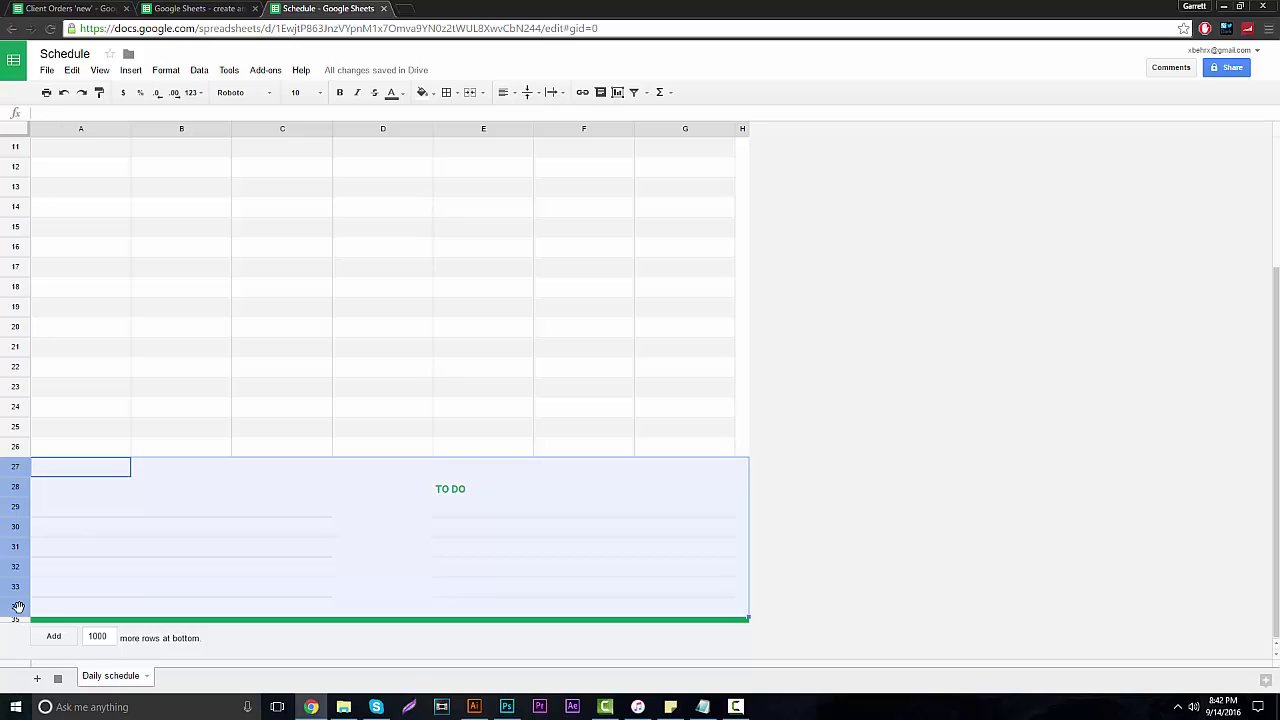
right_click(20, 606)
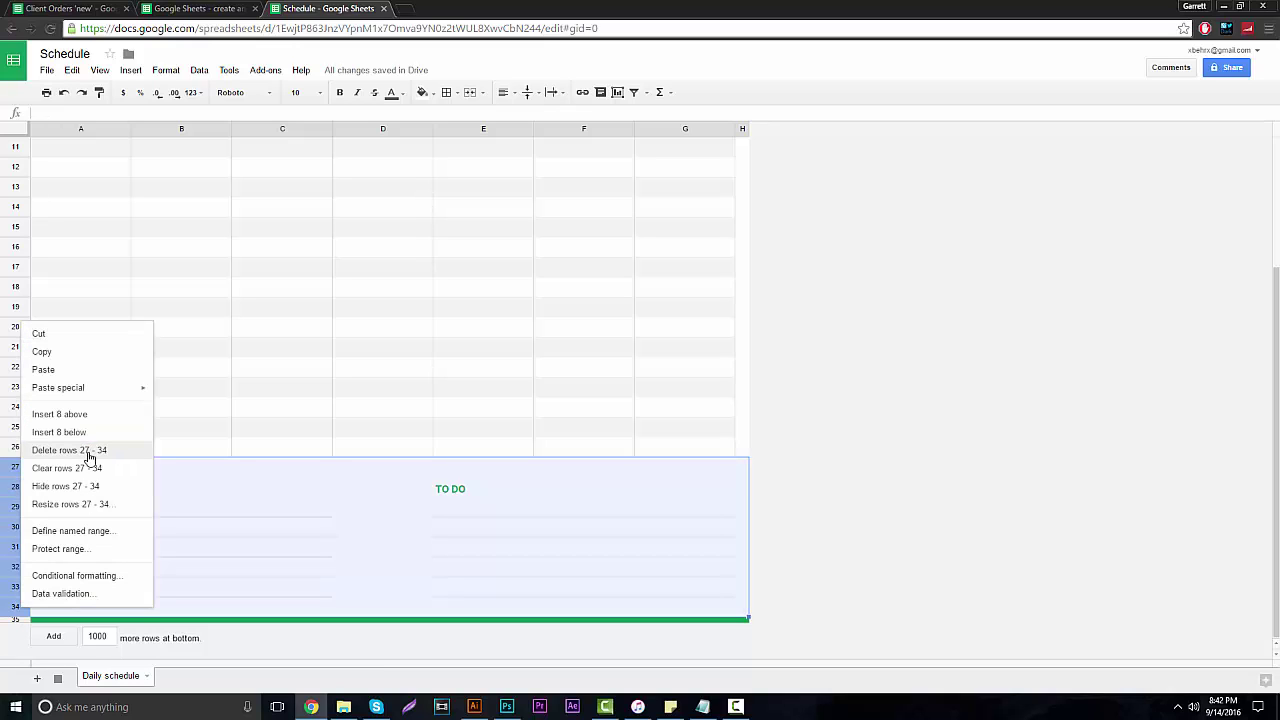
left_click(111, 450)
left_click(915, 389)
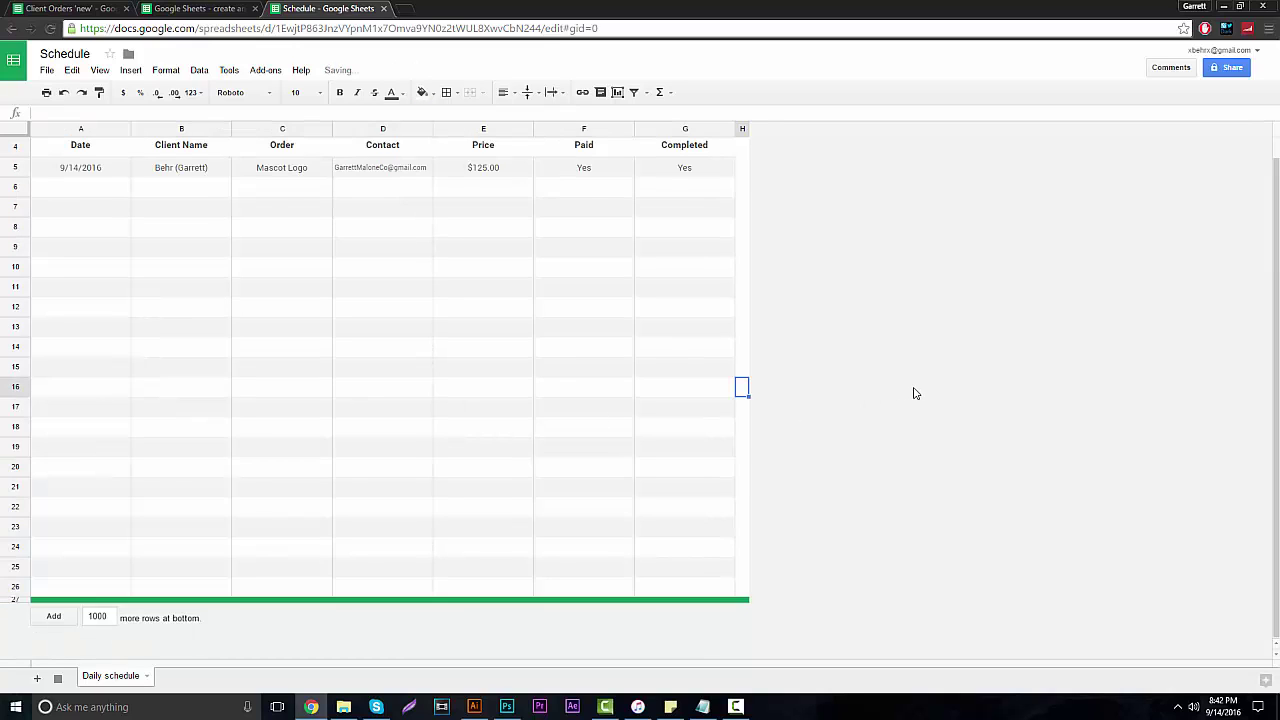
scroll(430, 362, "up", 2)
left_click(70, 239)
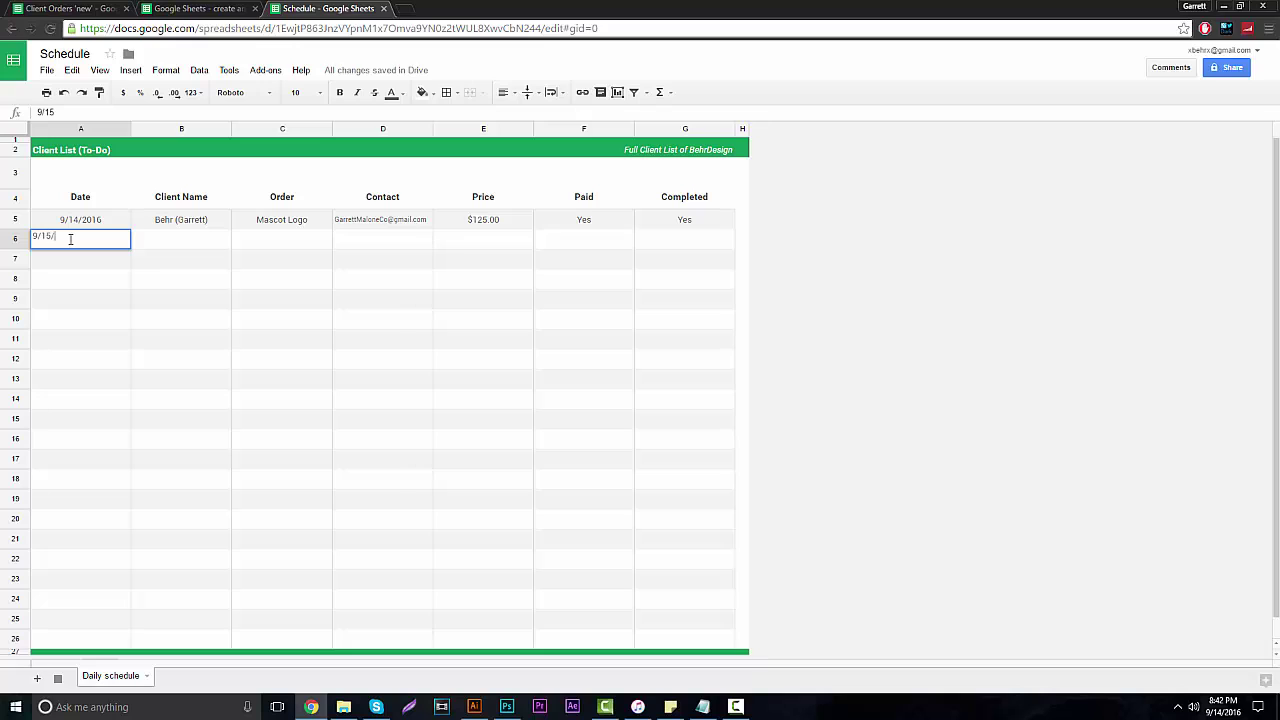
type("9/15/2016")
left_click(745, 358)
left_click(94, 237)
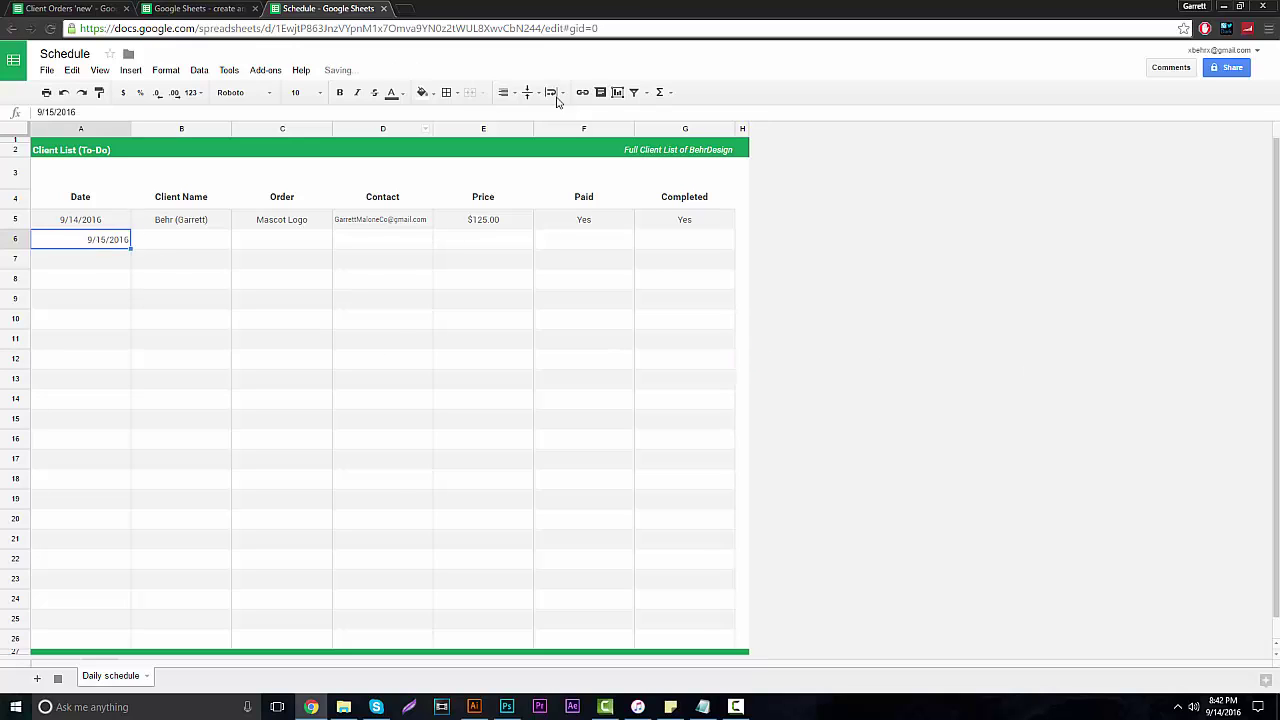
left_click(507, 92)
left_click(517, 117)
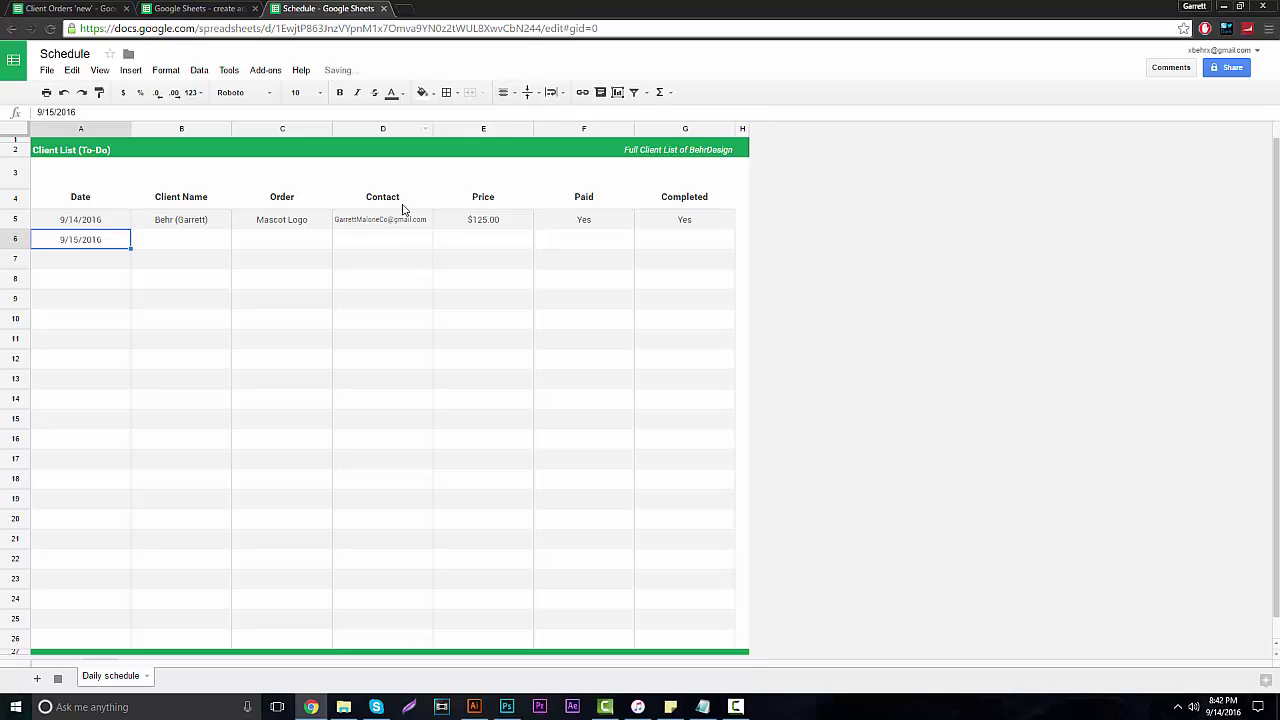
double_click(195, 246)
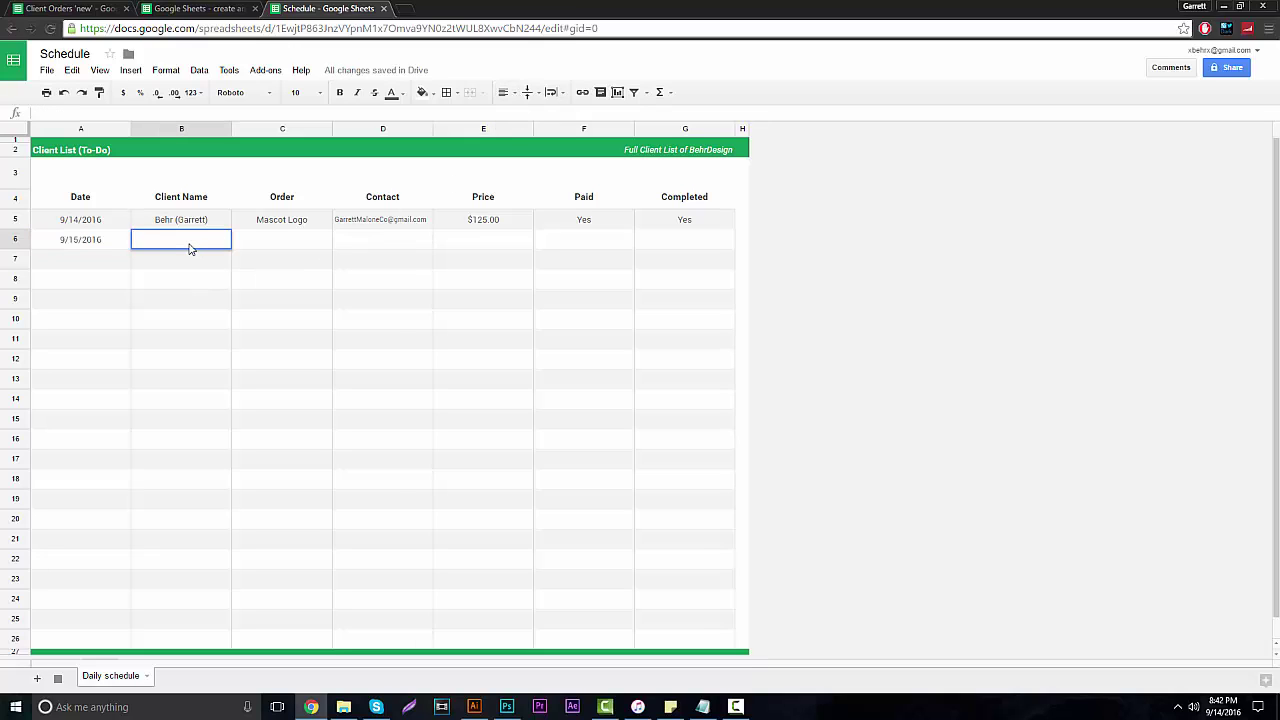
left_click(818, 255)
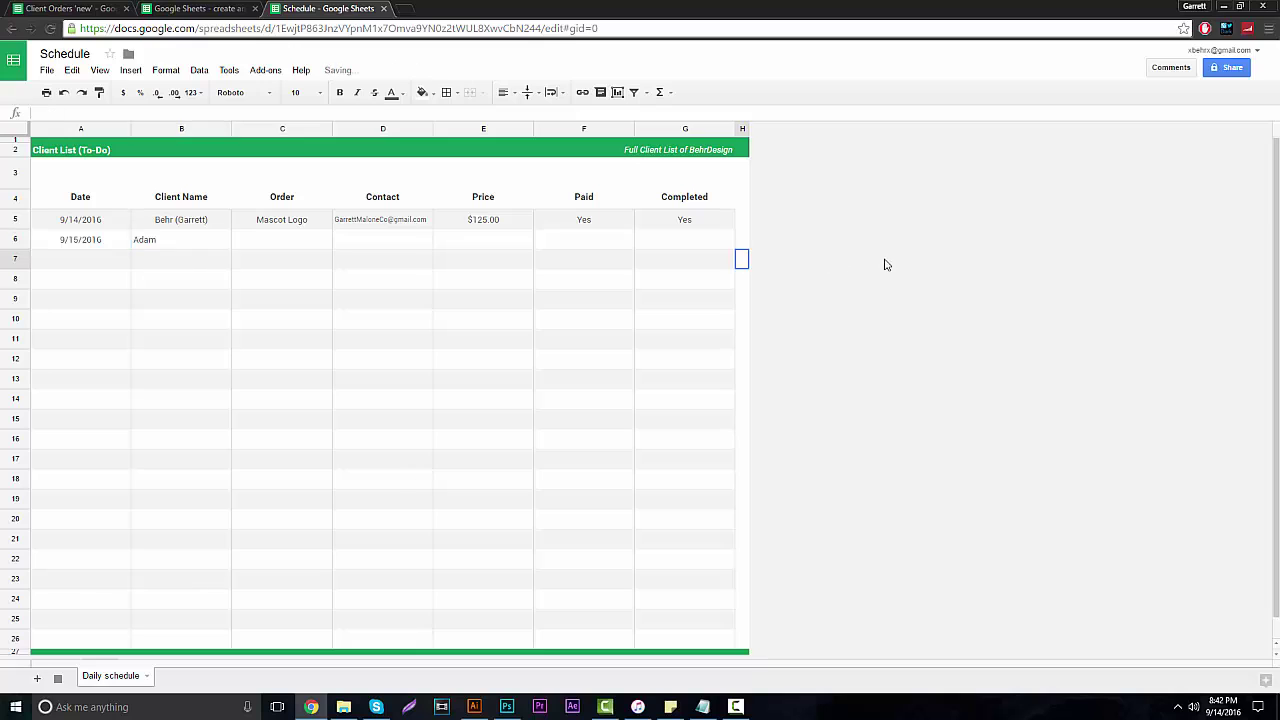
left_click(158, 246)
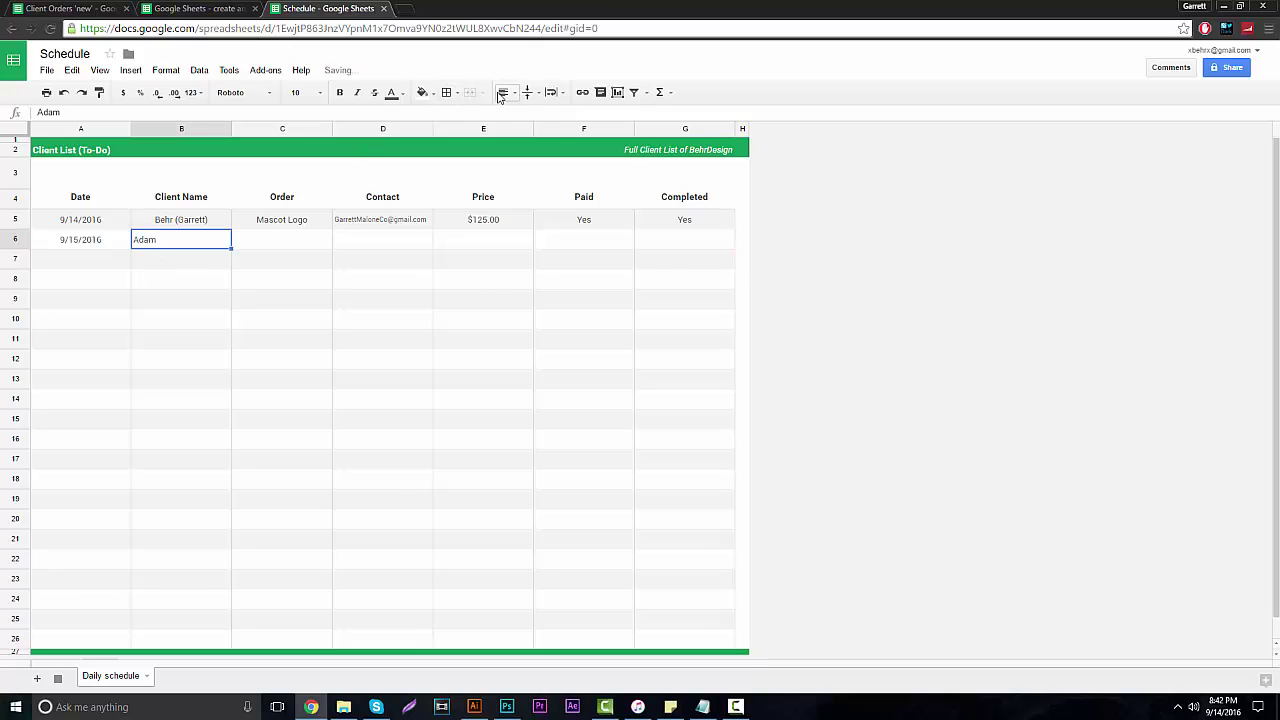
left_click(277, 245)
double_click(277, 245)
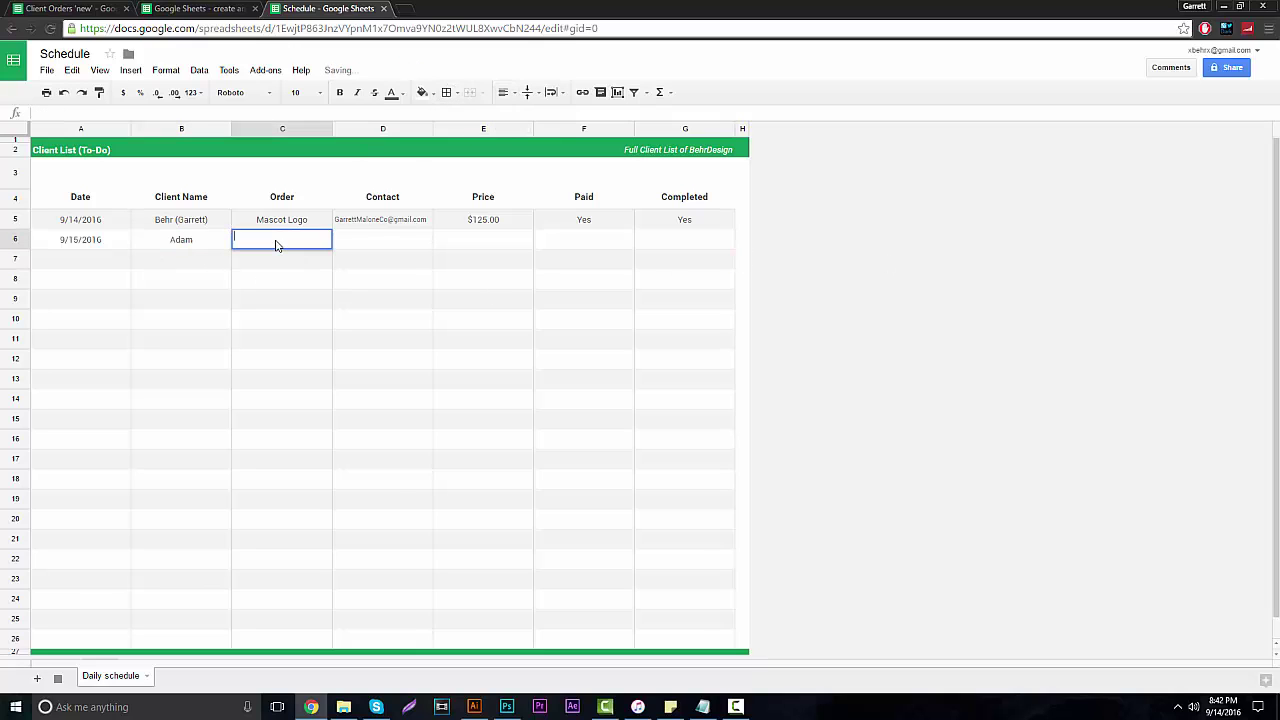
type("YouTube Banner")
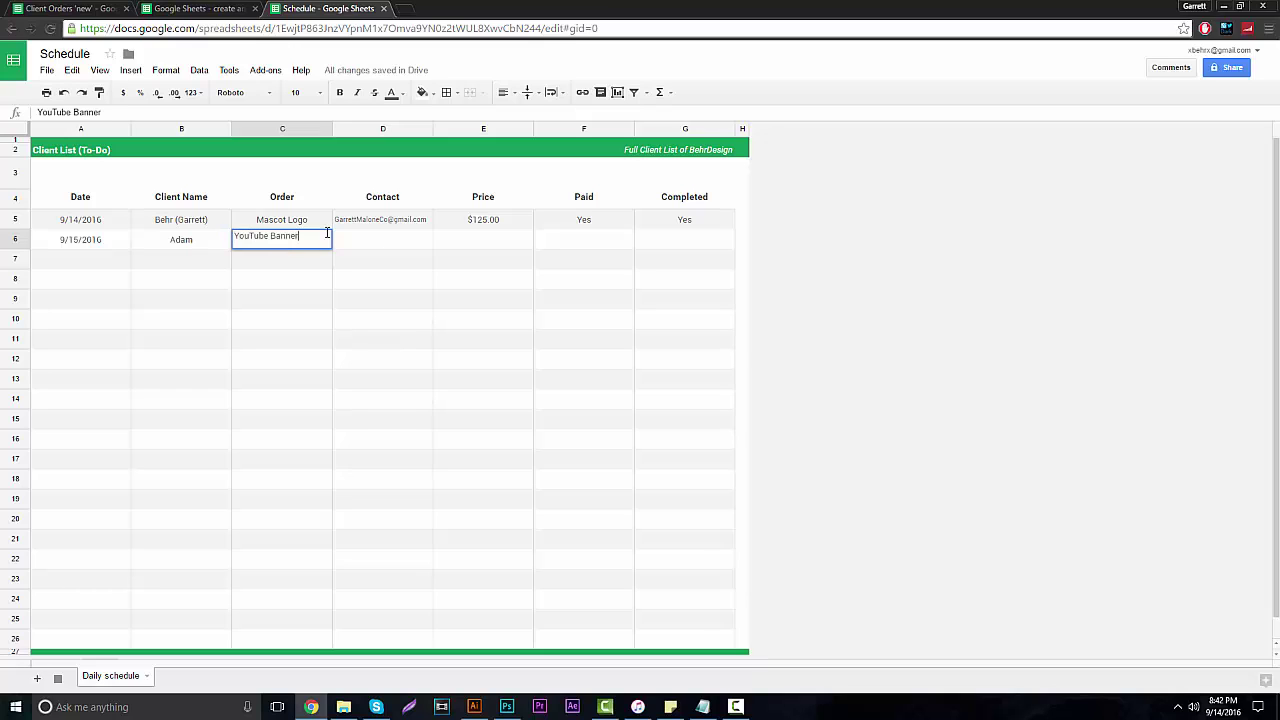
left_click(930, 343)
left_click(303, 243)
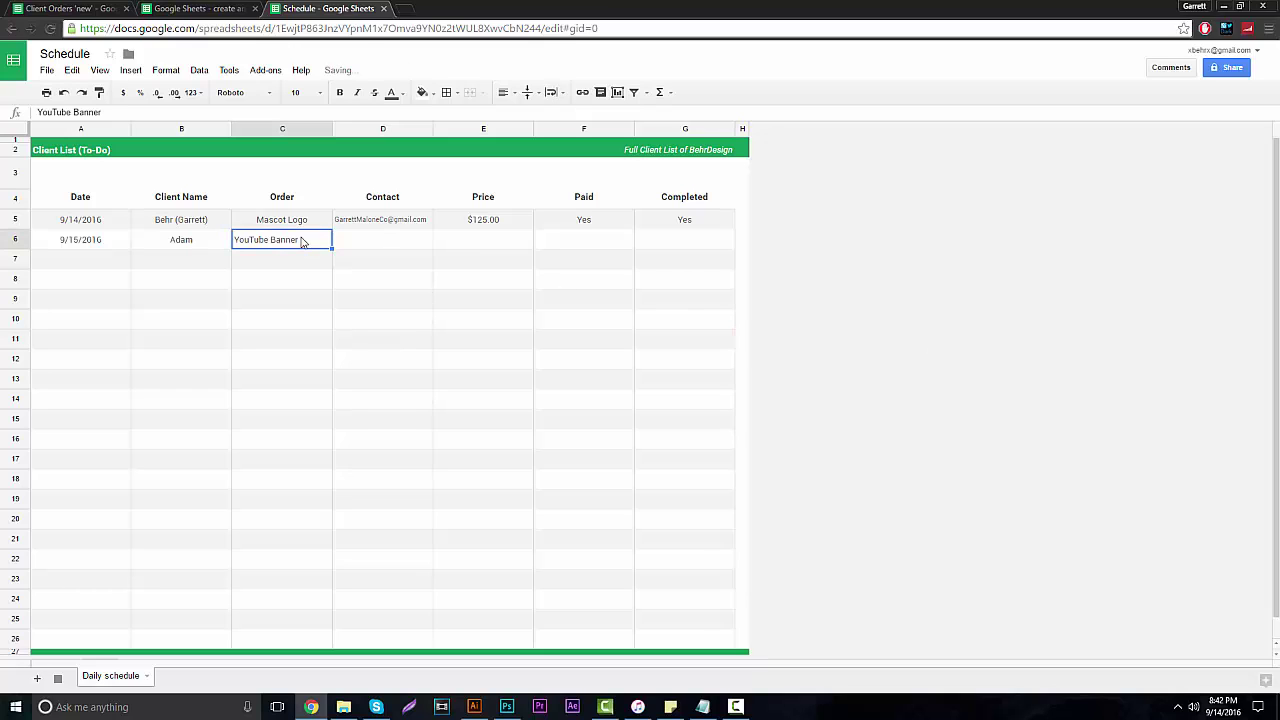
left_click(505, 92)
left_click(525, 117)
left_click(380, 240)
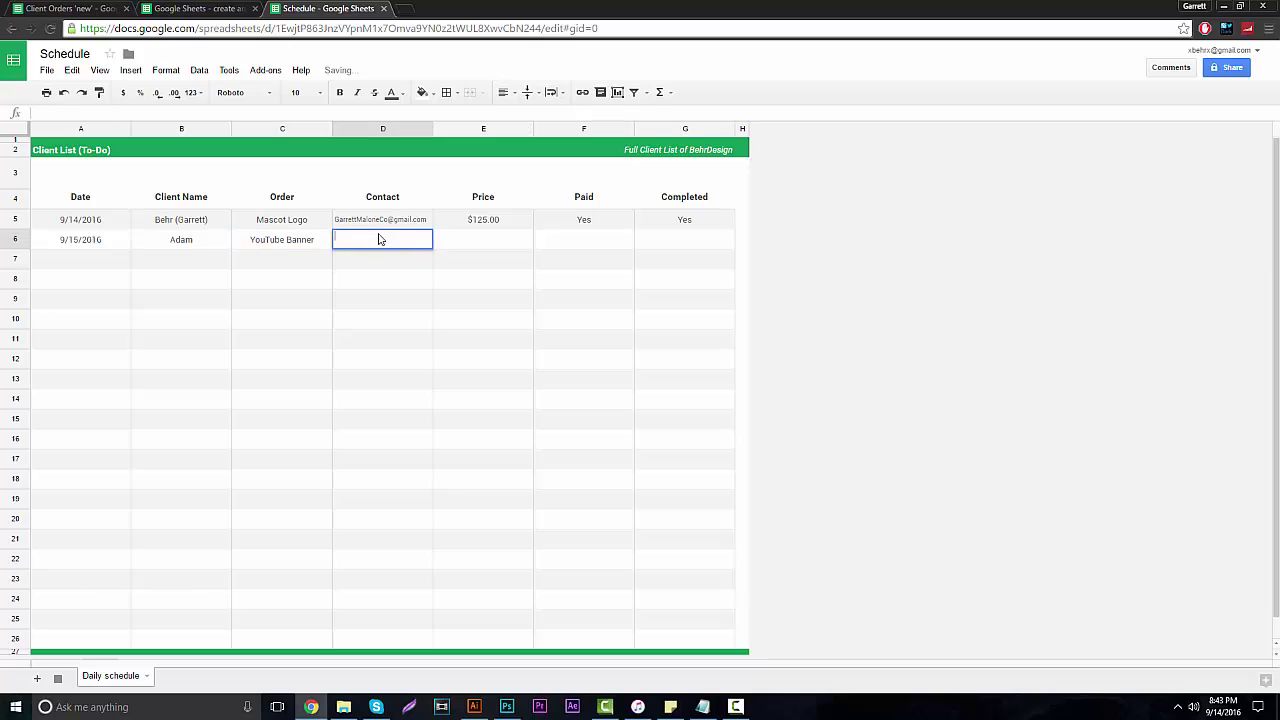
left_click(742, 174)
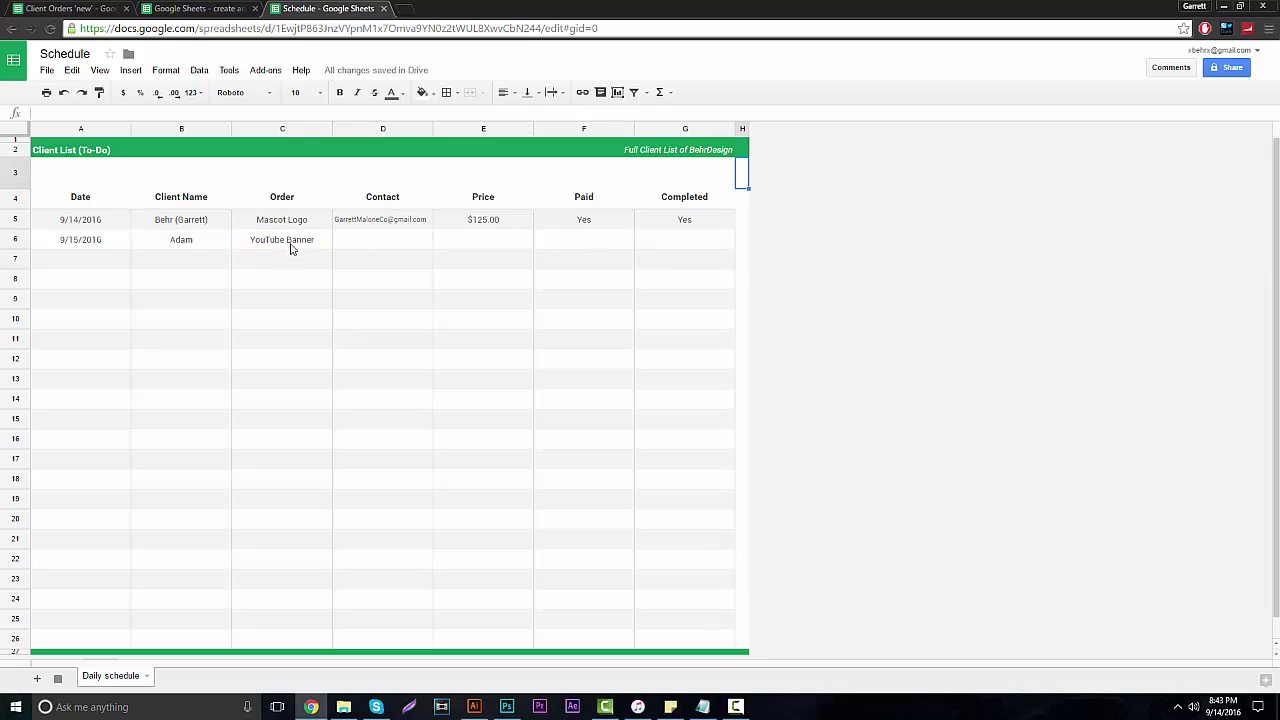
double_click(295, 240)
left_click_drag(305, 238, 223, 260)
key("BackSpace")
left_click(185, 242)
double_click(181, 240)
key("BackSpace")
left_click(80, 240)
double_click(80, 240)
key("ctrl+a")
key("BackSpace")
left_click(1076, 325)
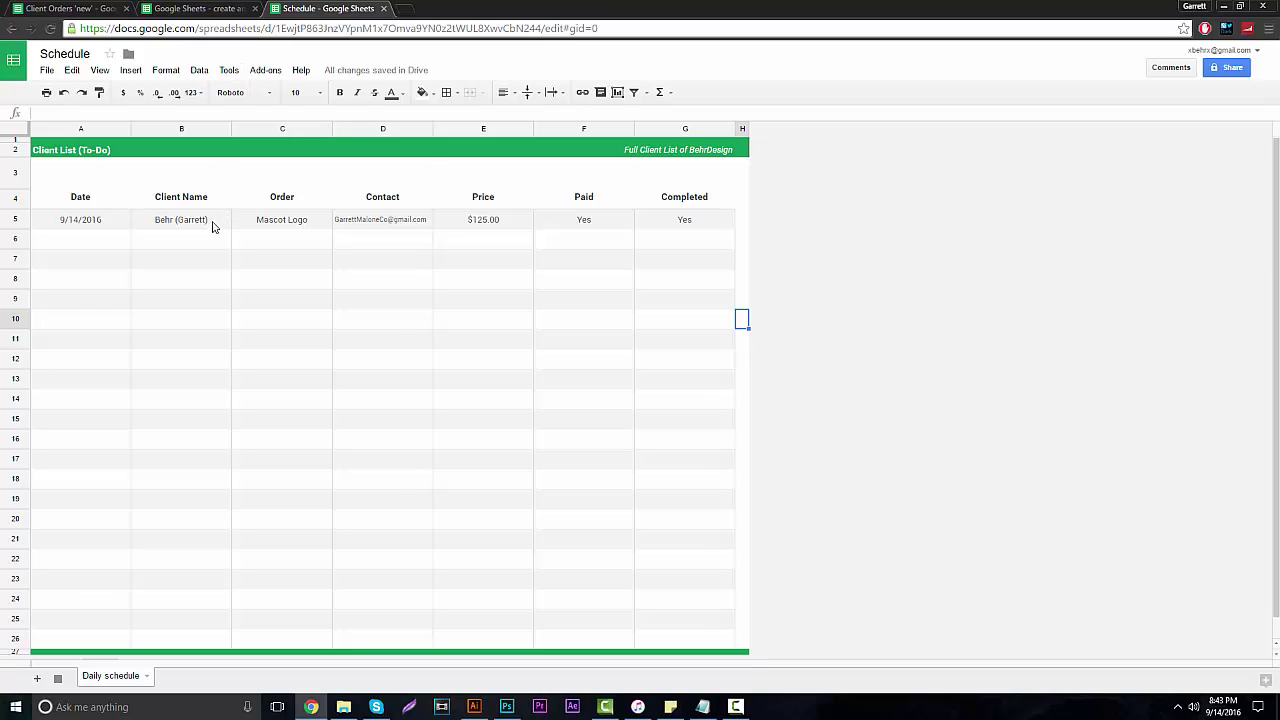
Create a new spreadsheet from the To-do list template on the Sheets home page.
left_click(18, 67)
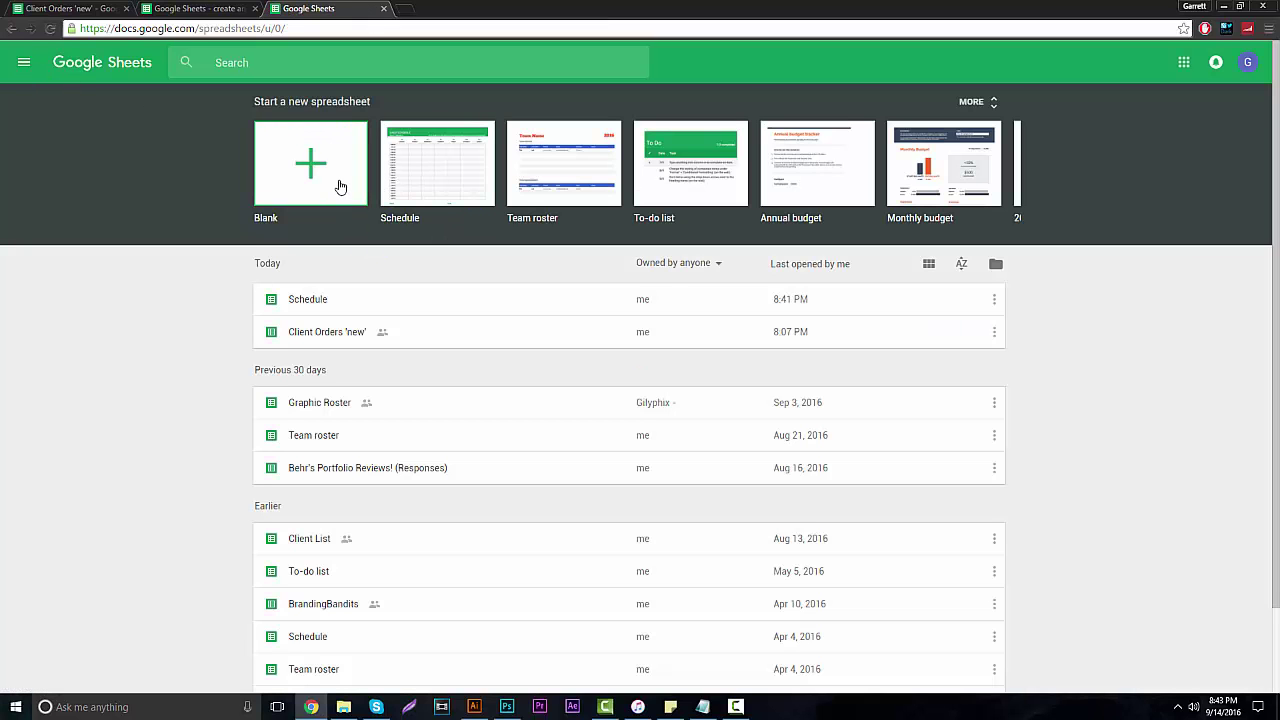
left_click(725, 180)
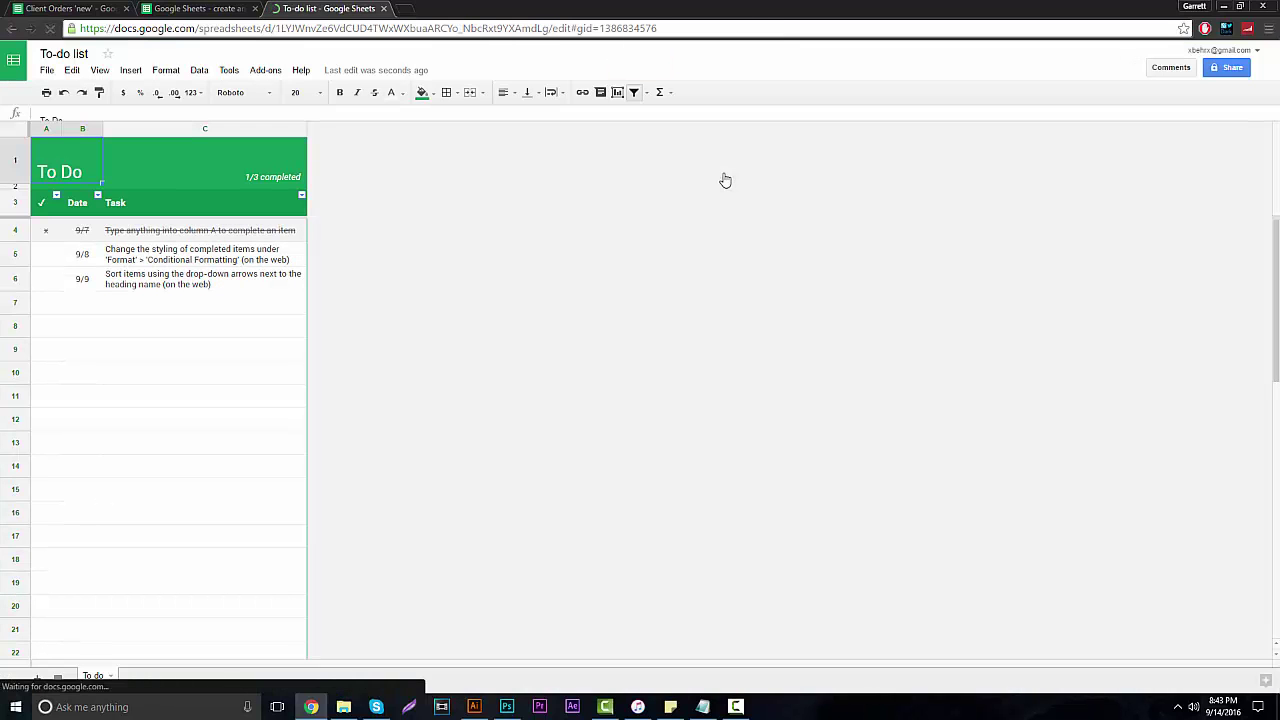
Try entering completion marks in cells A4 through A6 of the template.
left_click(44, 232)
double_click(44, 236)
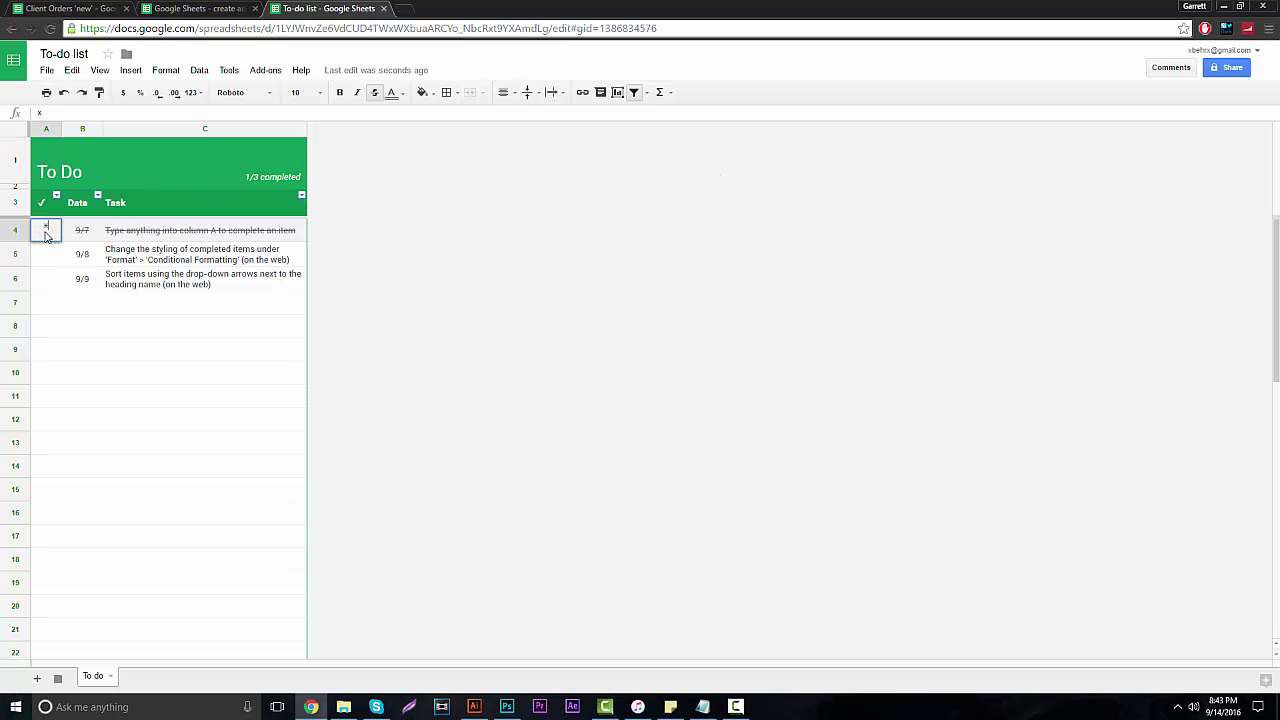
left_click(108, 230)
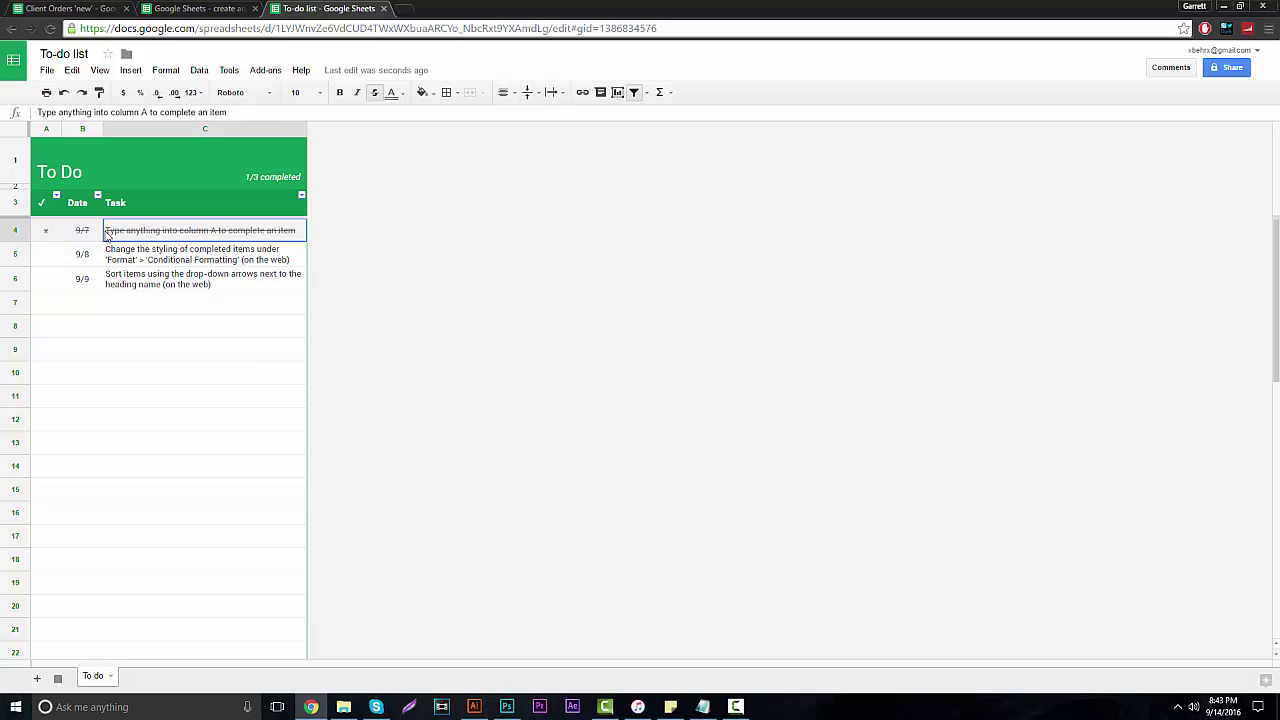
left_click(51, 229)
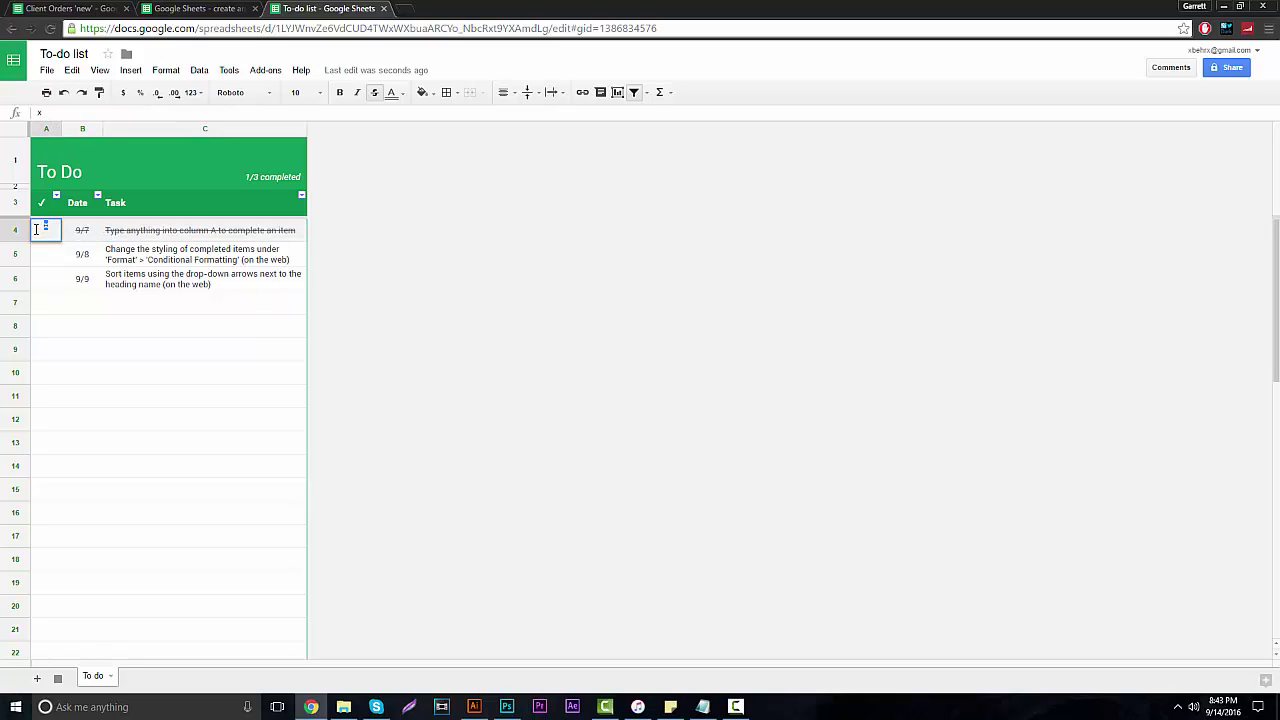
left_click(229, 271)
double_click(47, 258)
type("c")
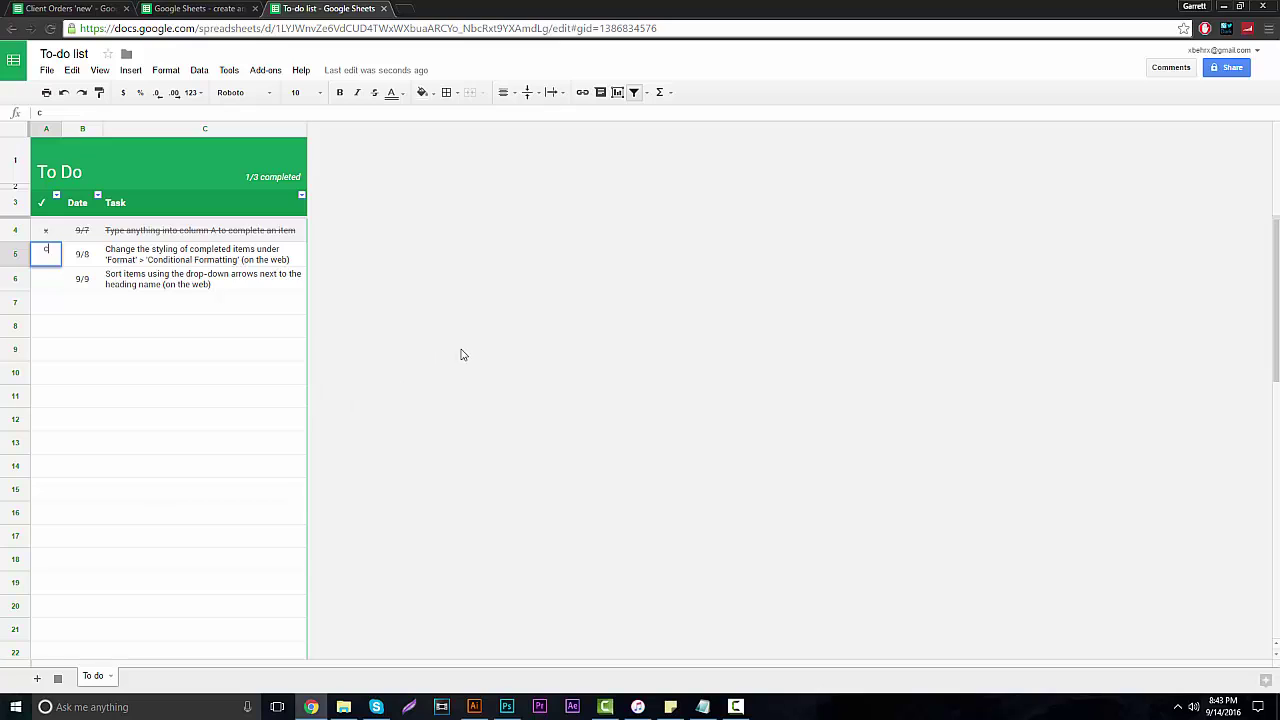
left_click(250, 350)
left_click(49, 280)
type("e")
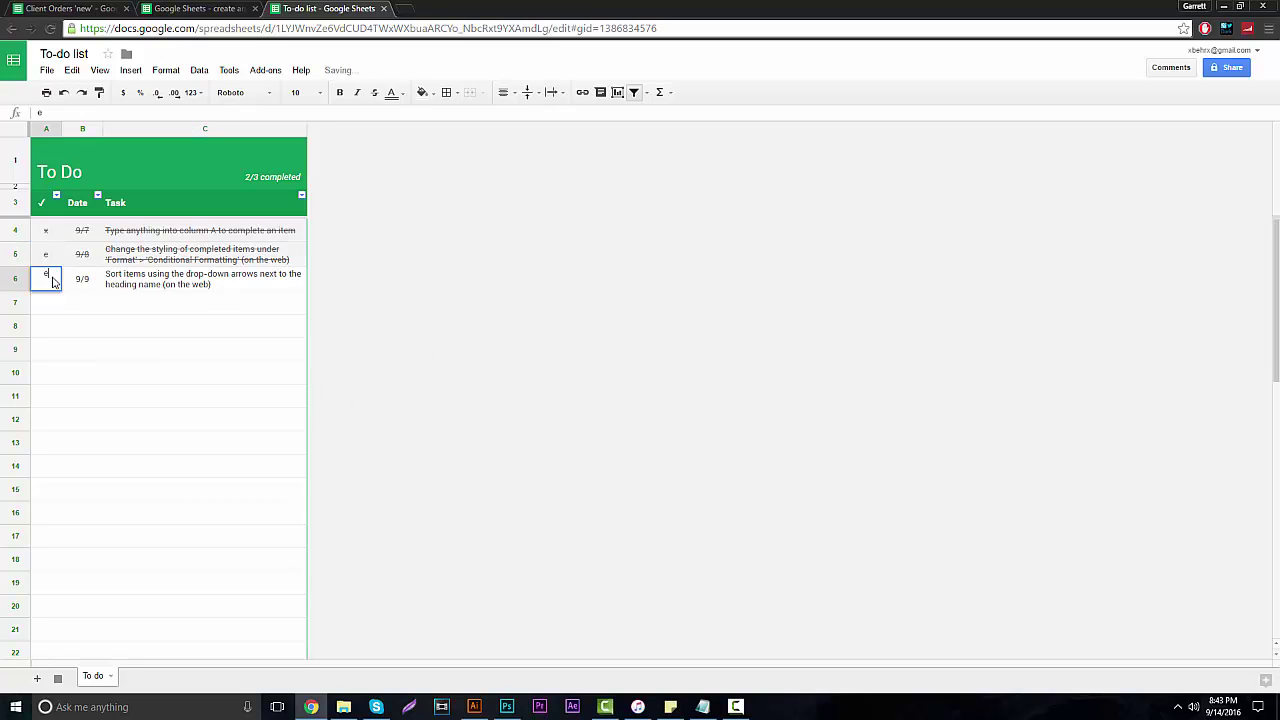
left_click(200, 300)
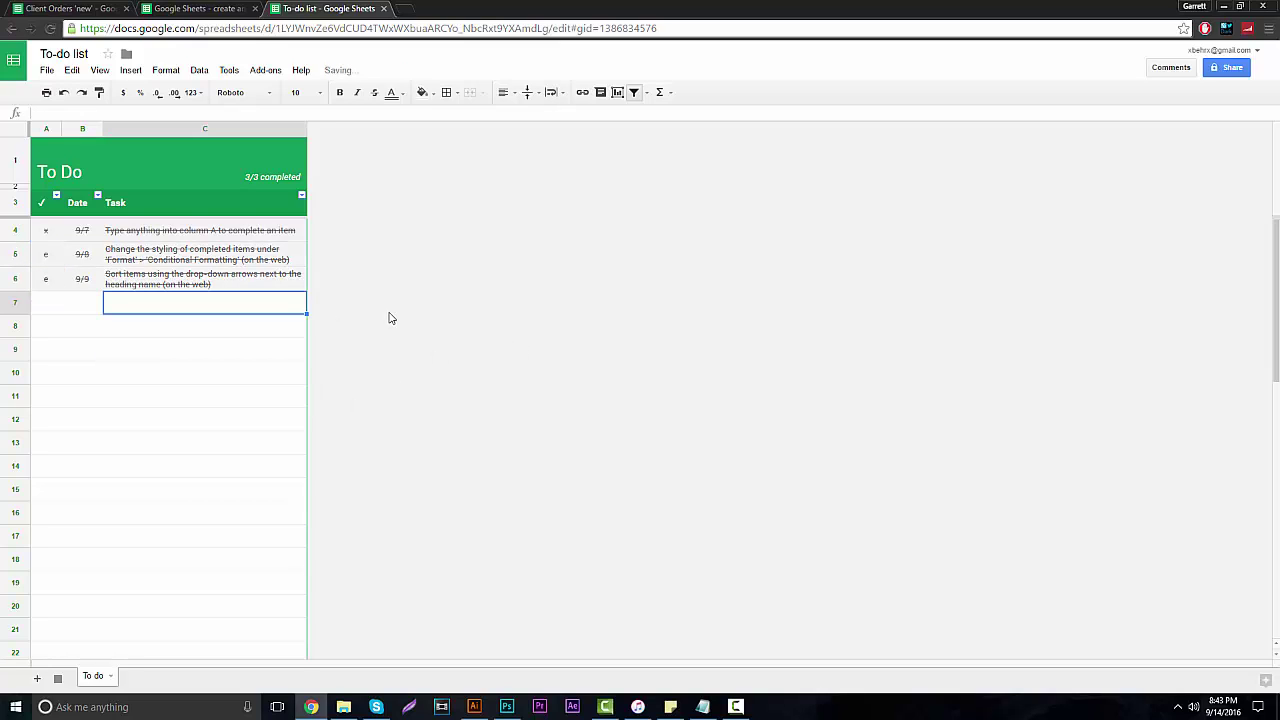
Undo the marks so all three tasks are unchecked and the counter reads 0/3.
double_click(44, 256)
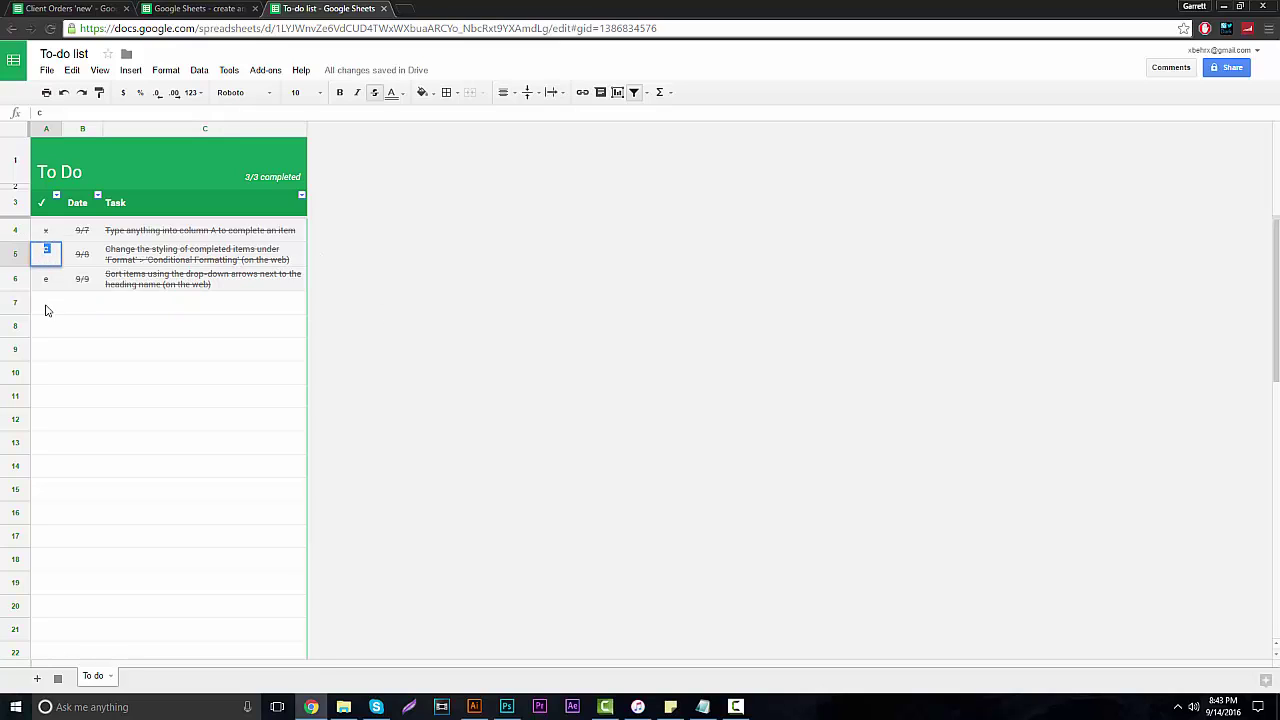
type("e")
left_click(46, 277)
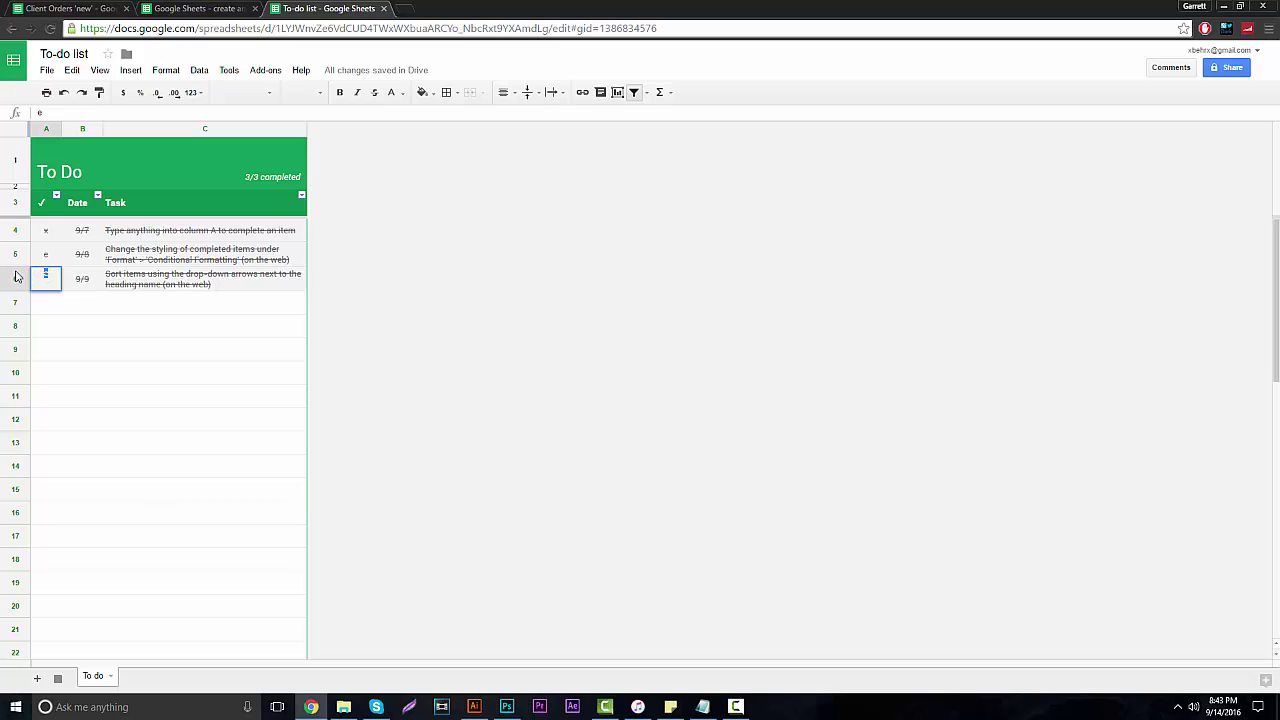
key("ctrl+z")
key("ctrl+z")
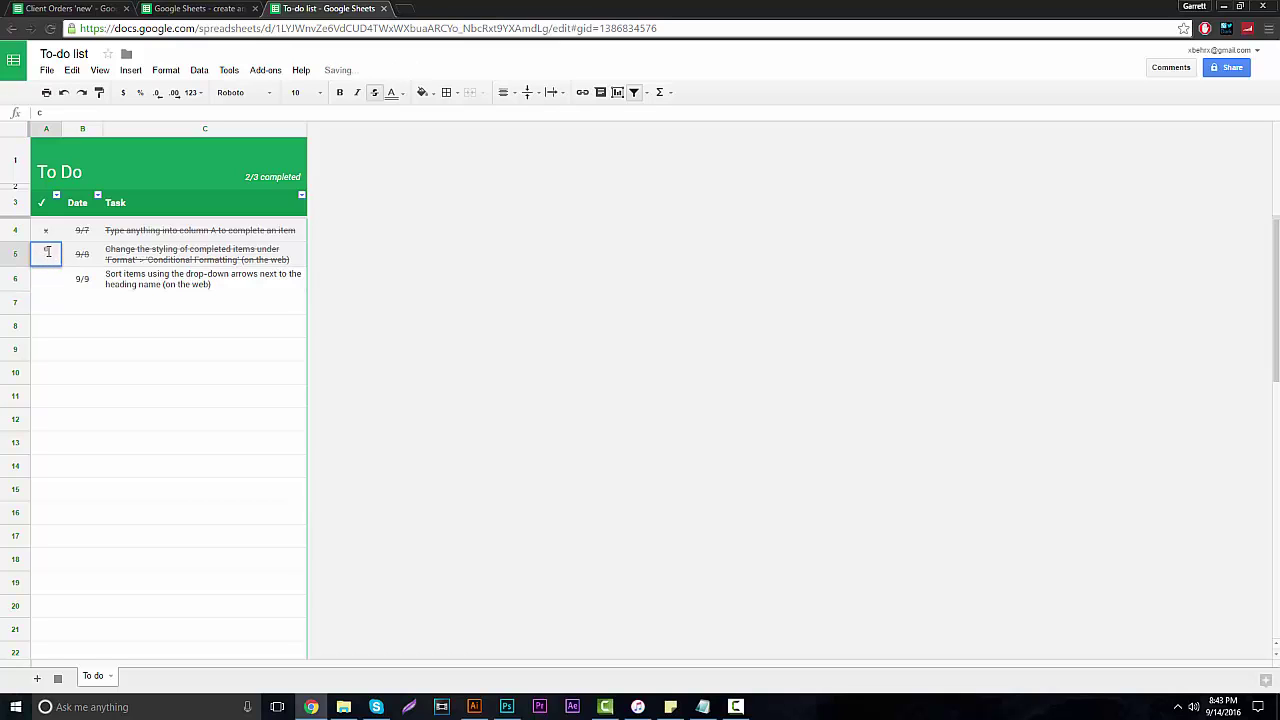
key("ctrl+z")
left_click(50, 230)
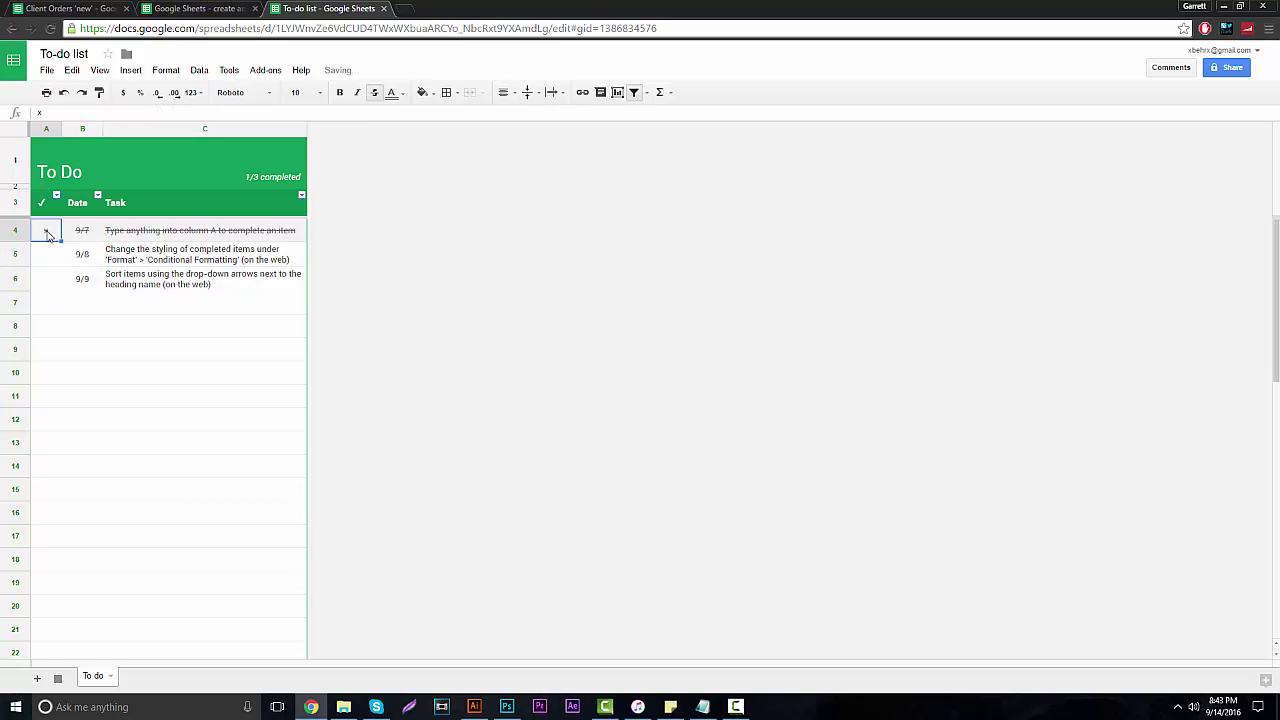
key("ctrl+z")
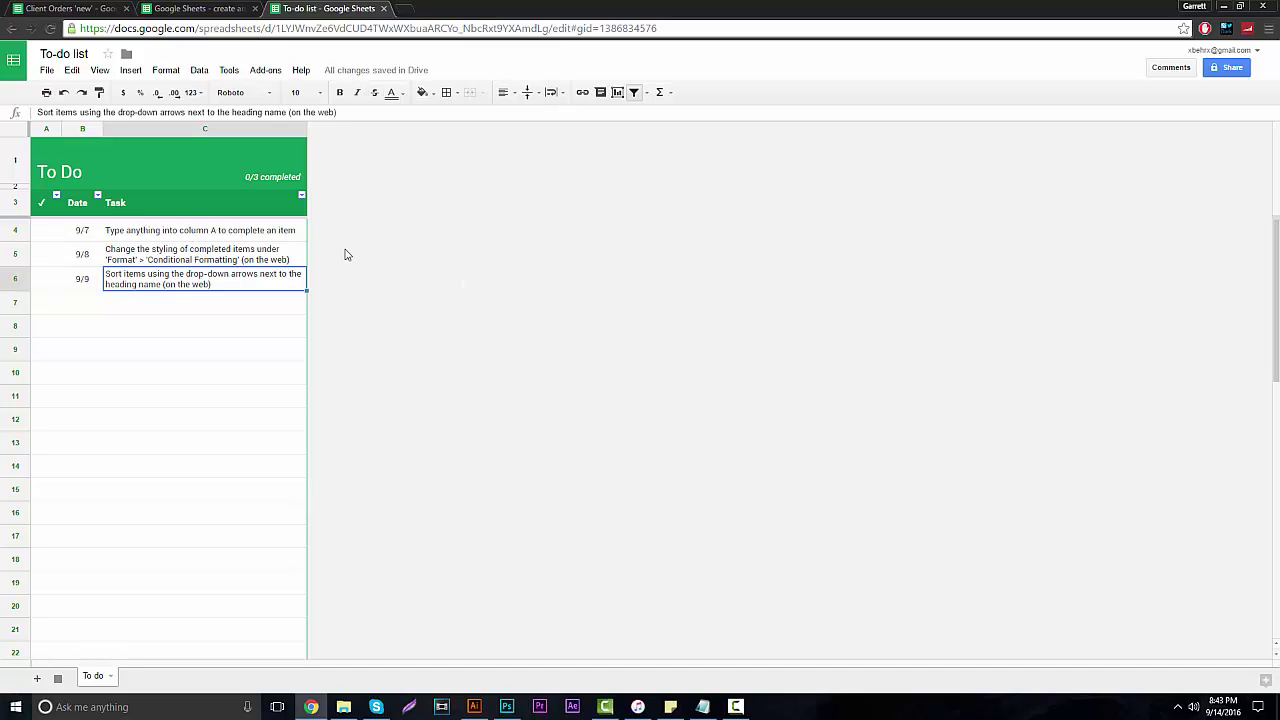
left_click(305, 179)
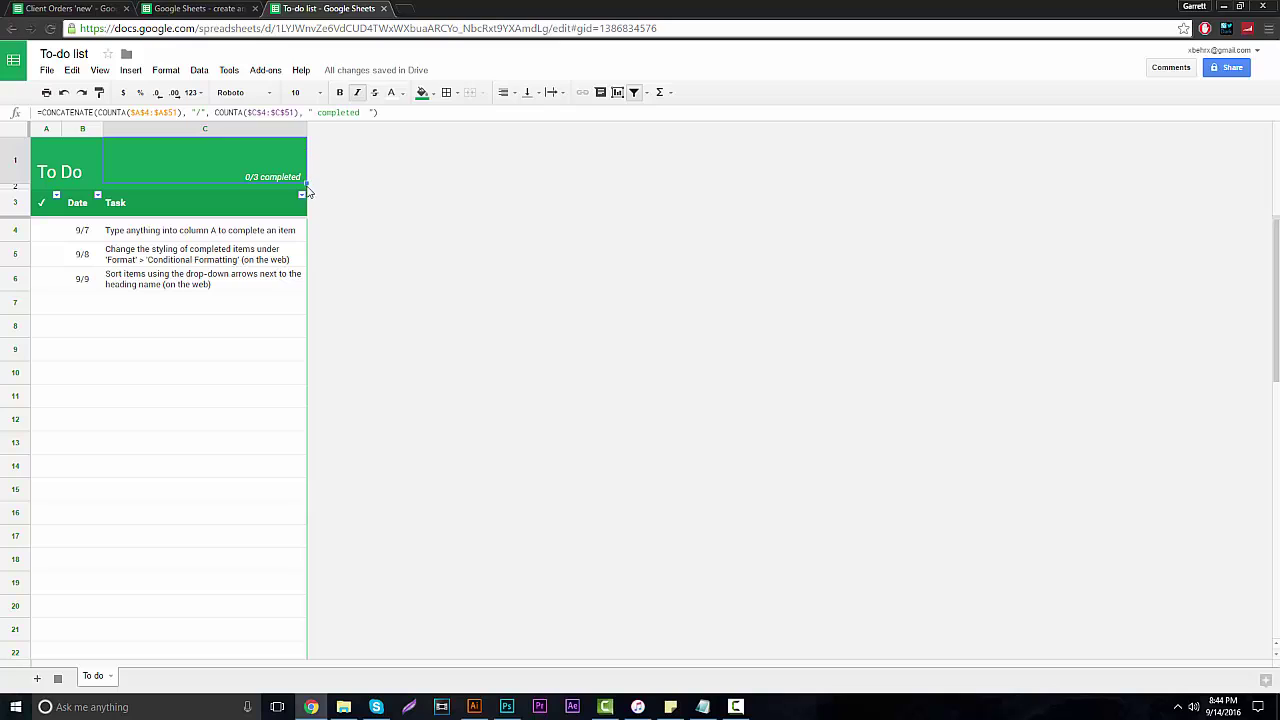
Widen column C to fit tasks on one line, leaving the C1 counter formula unchanged.
left_click(306, 350)
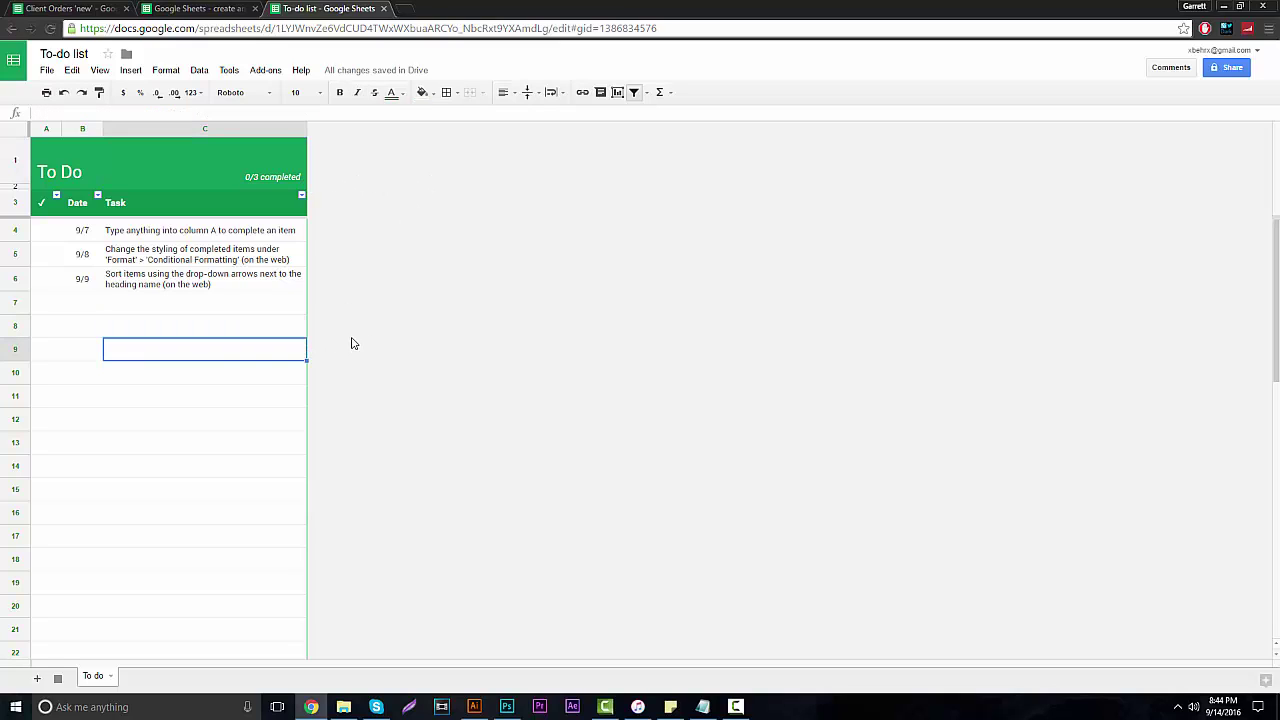
left_click_drag(306, 130, 566, 139)
key("Up")
key("Up")
key("Up")
key("Up")
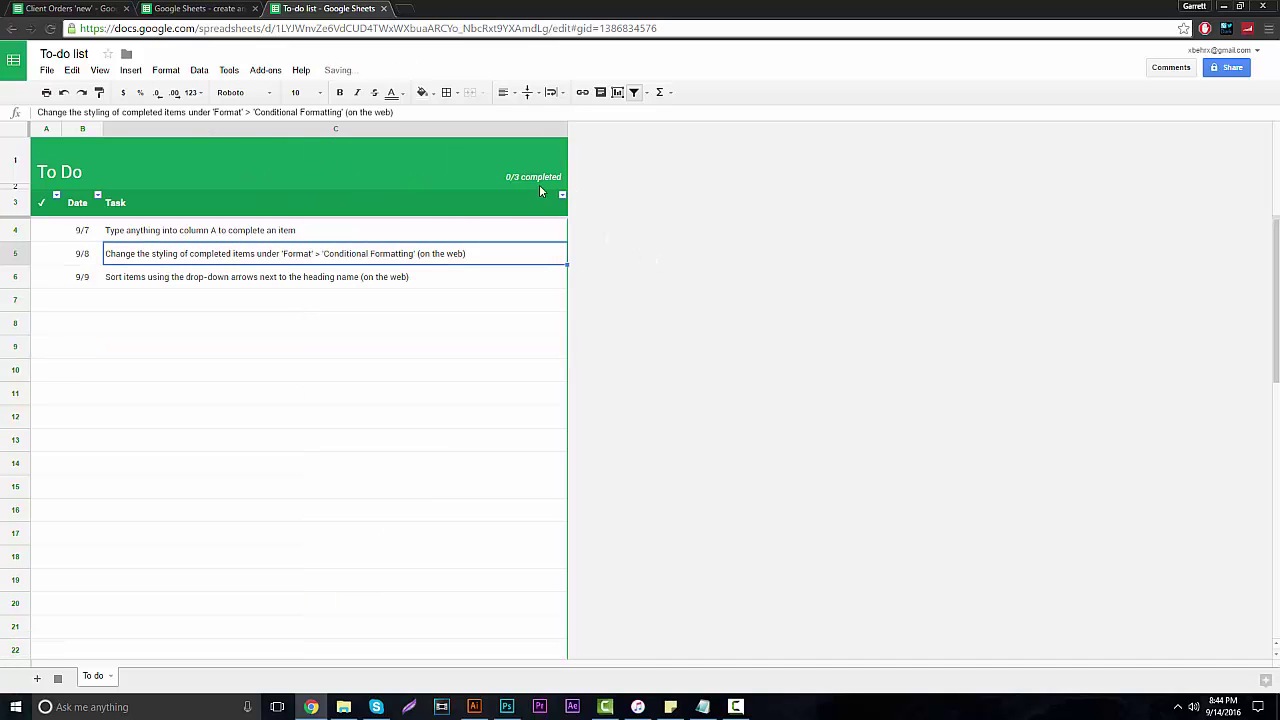
left_click(538, 188)
double_click(530, 184)
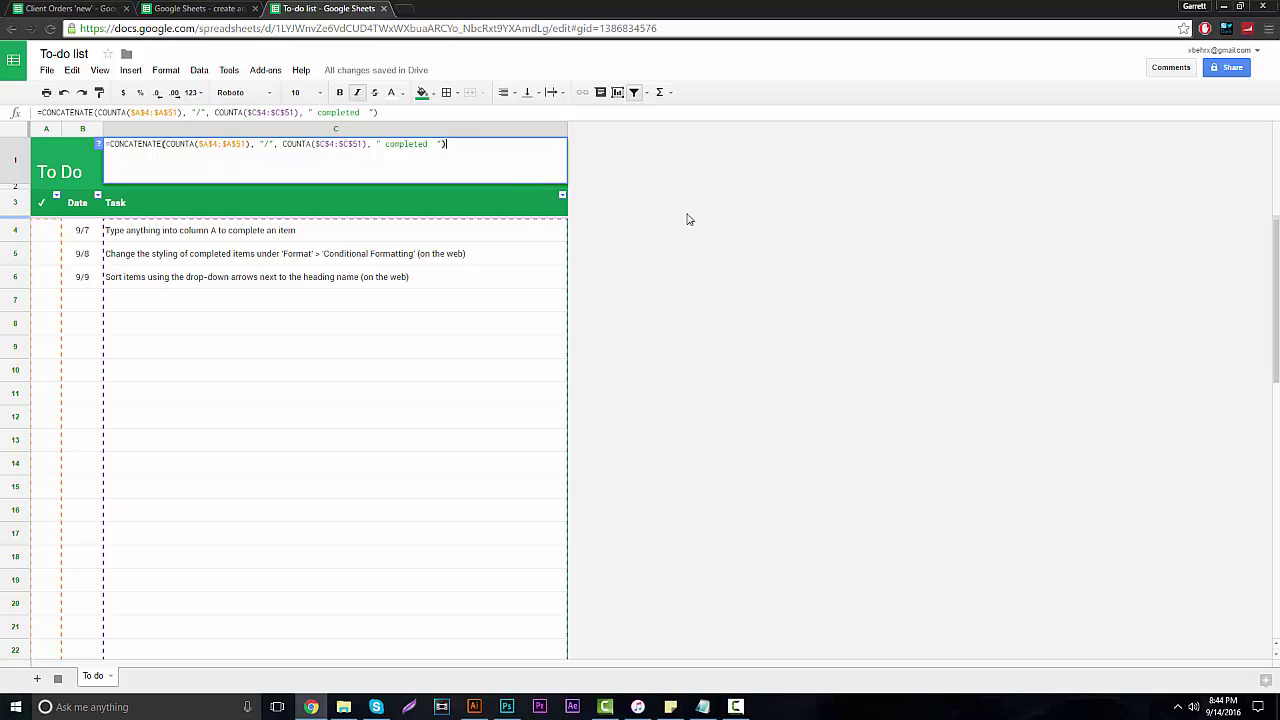
key("Return")
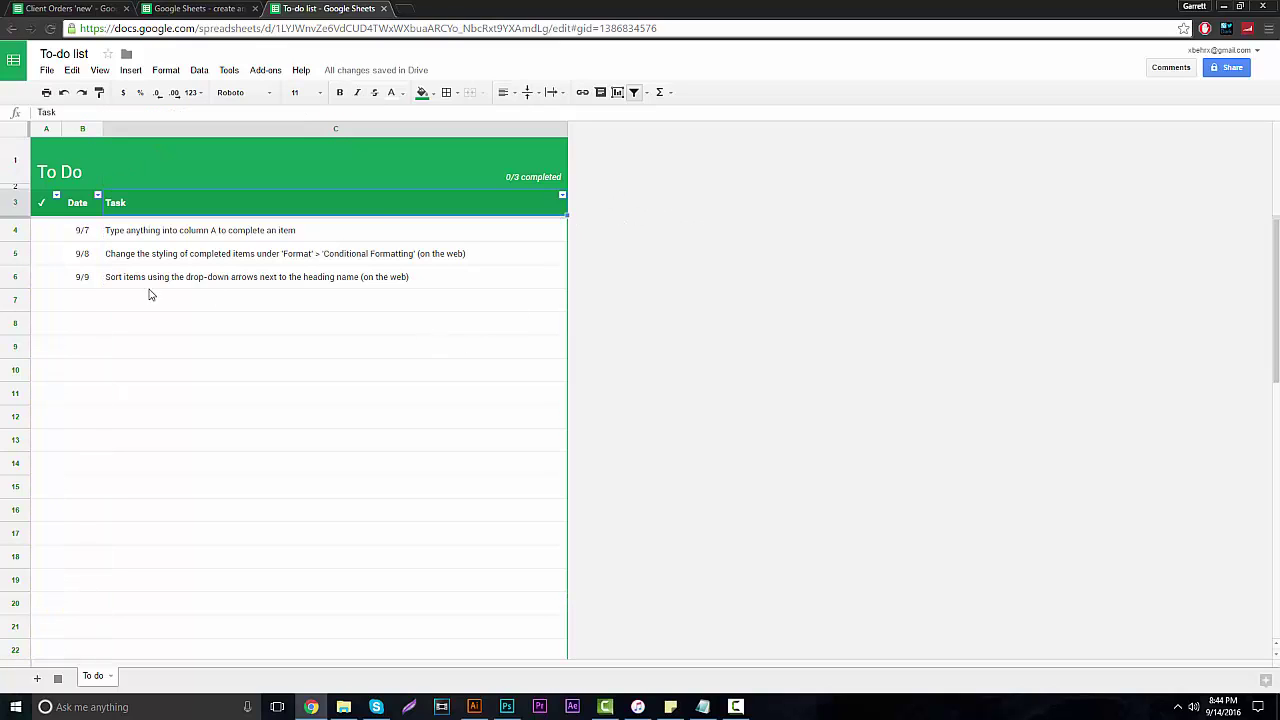
double_click(88, 234)
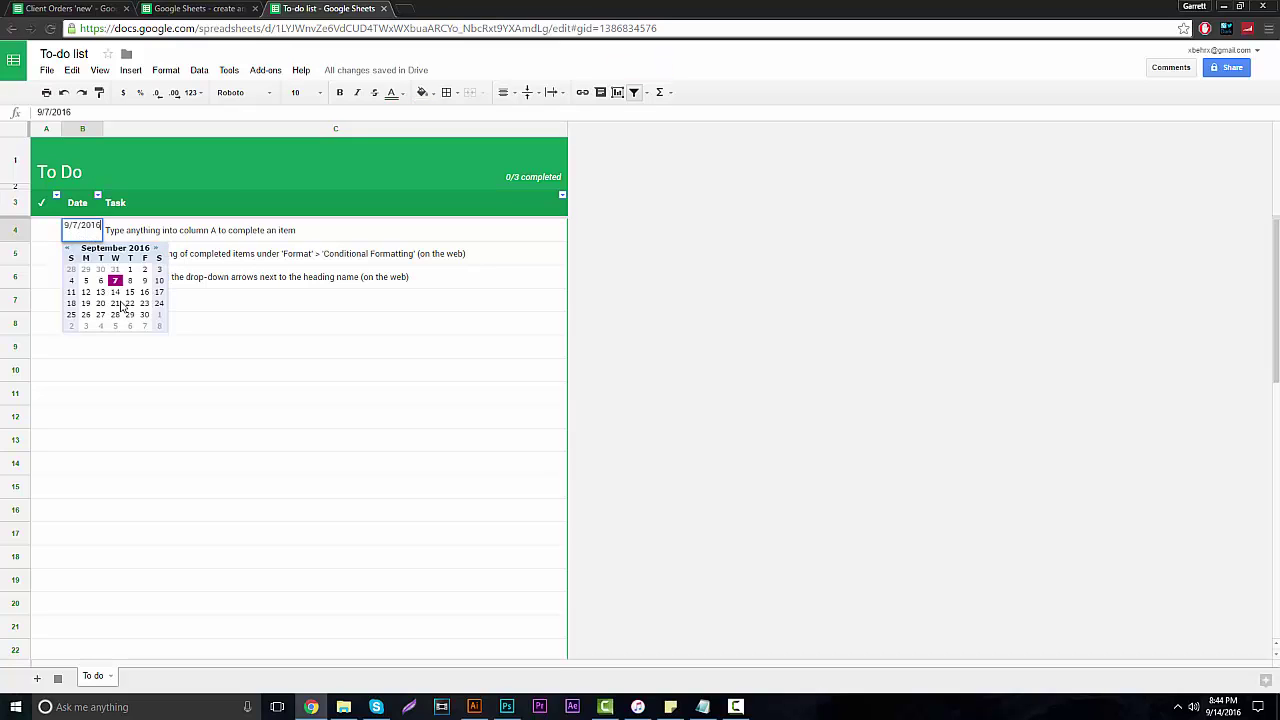
Date the first task 9/16 and rename it 'Change YouTube Banner'.
left_click(144, 291)
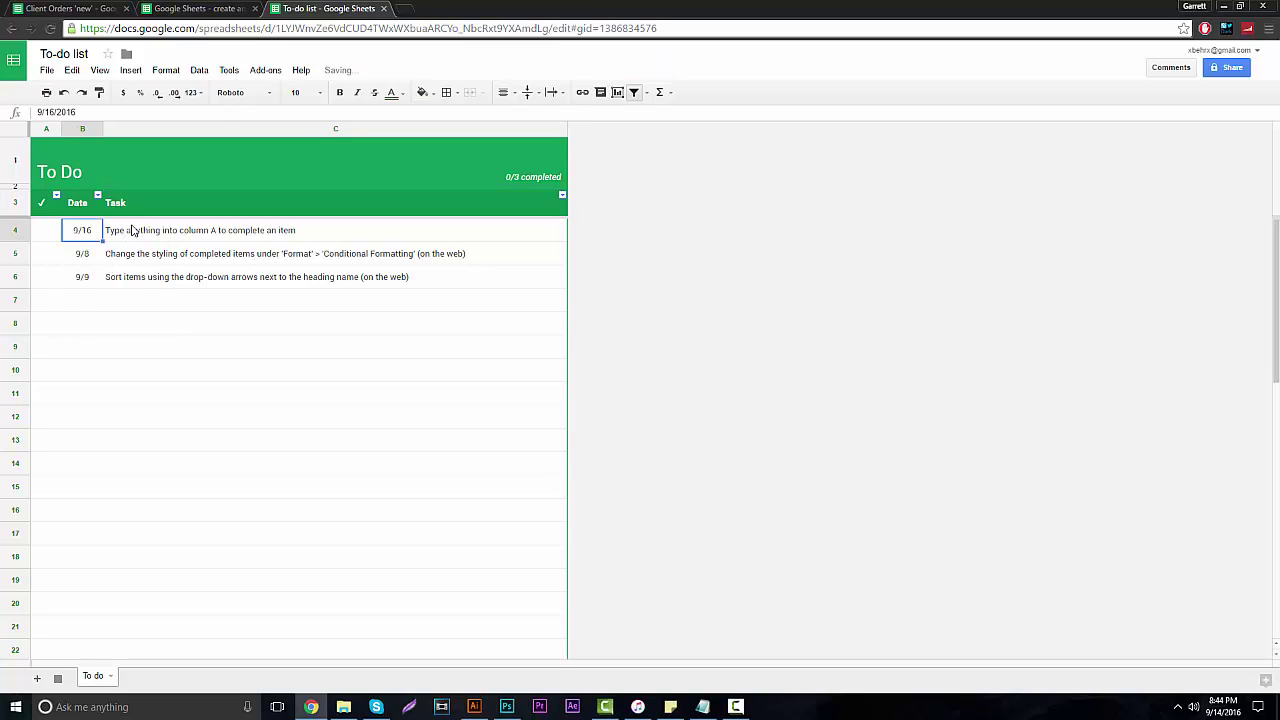
left_click(131, 229)
double_click(205, 239)
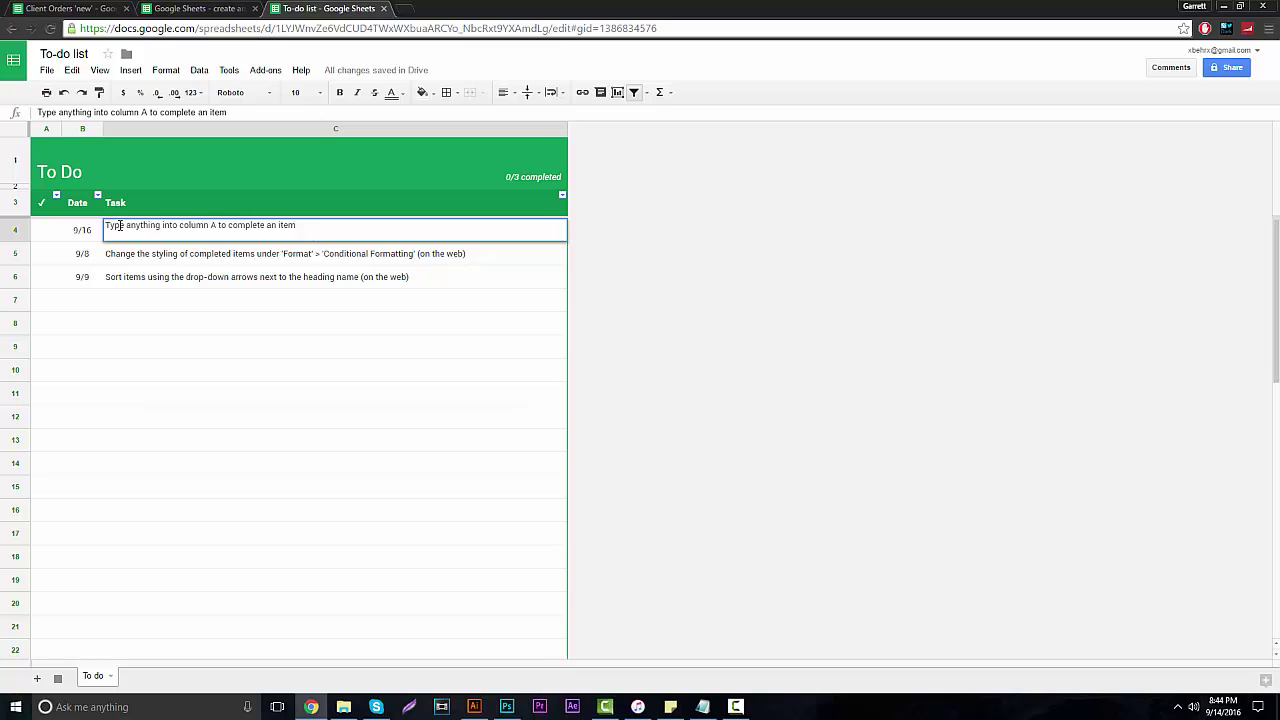
left_click_drag(105, 227, 363, 230)
type("Change YouTube ")
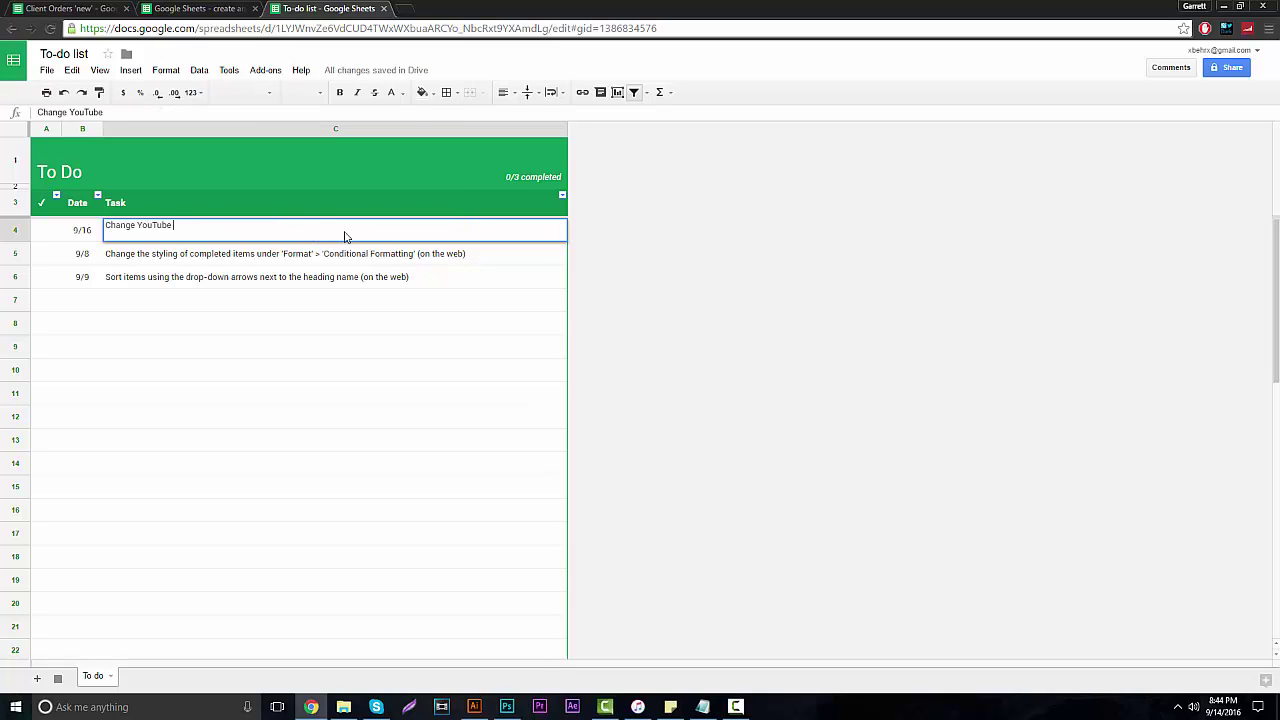
type("Banner")
key("Return")
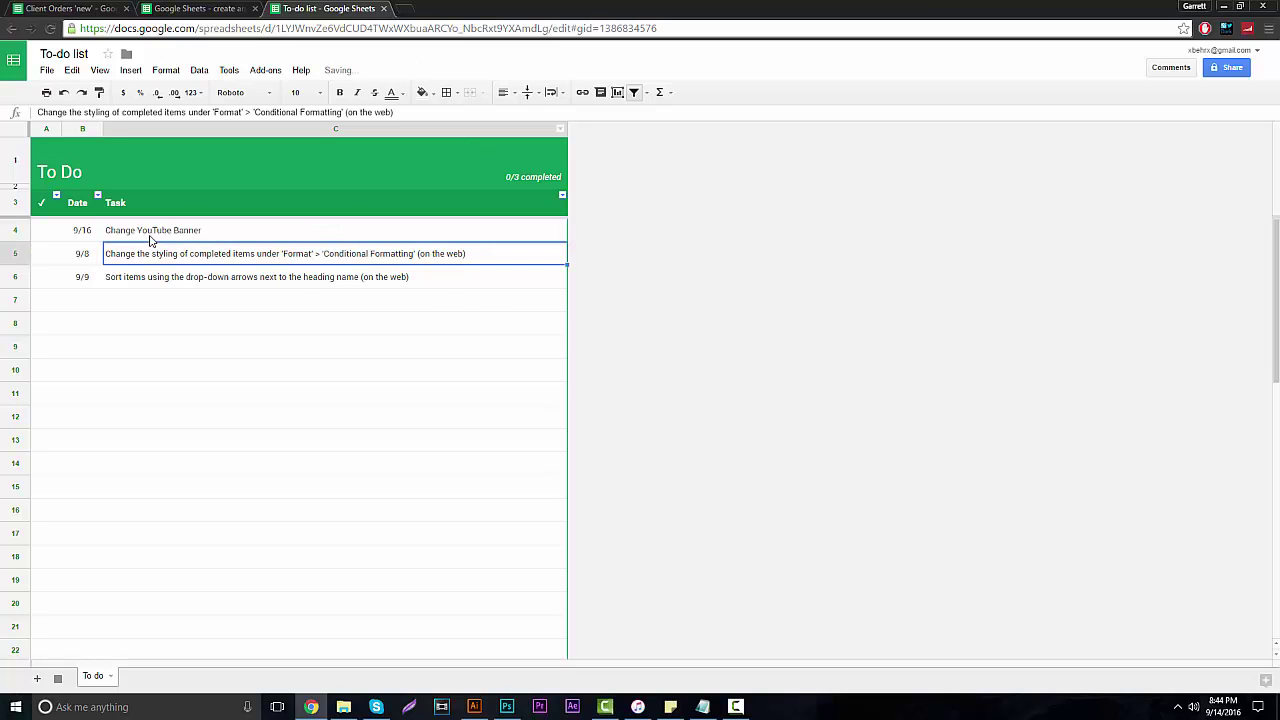
Date the second task 9/20 and rename it 'Take fish out for walk'.
left_click(82, 256)
double_click(82, 256)
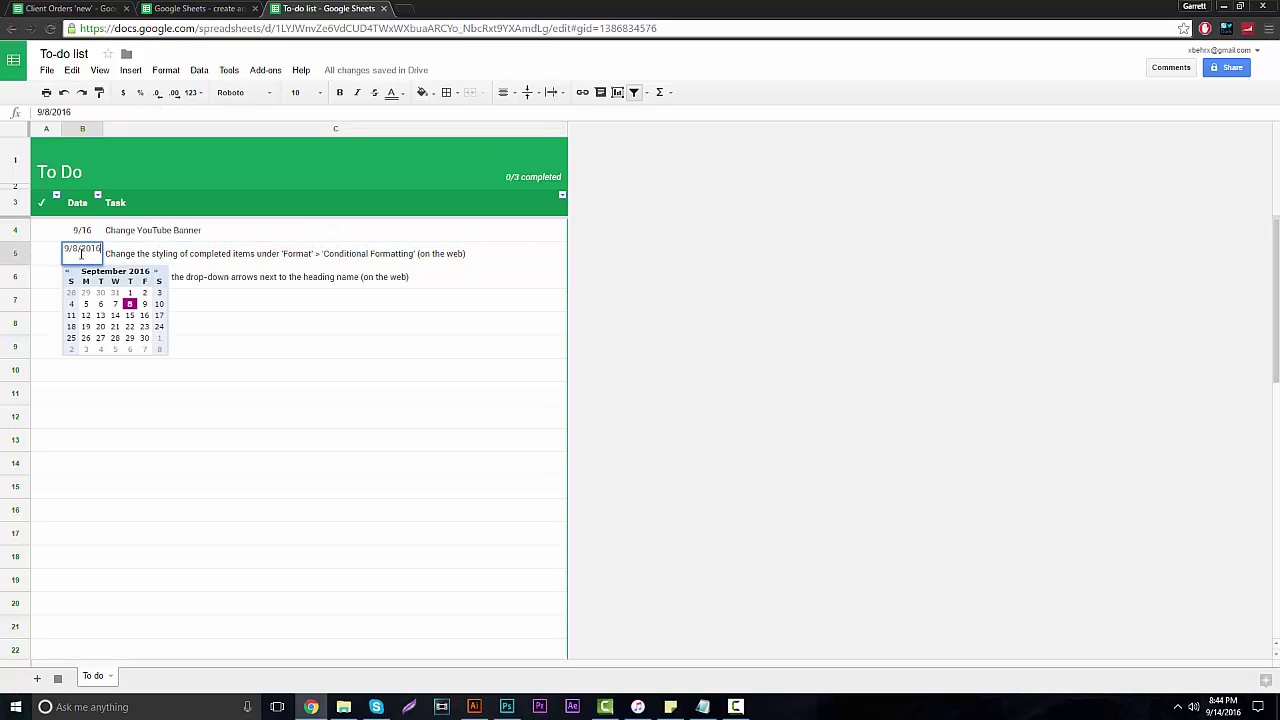
left_click(100, 326)
left_click(145, 262)
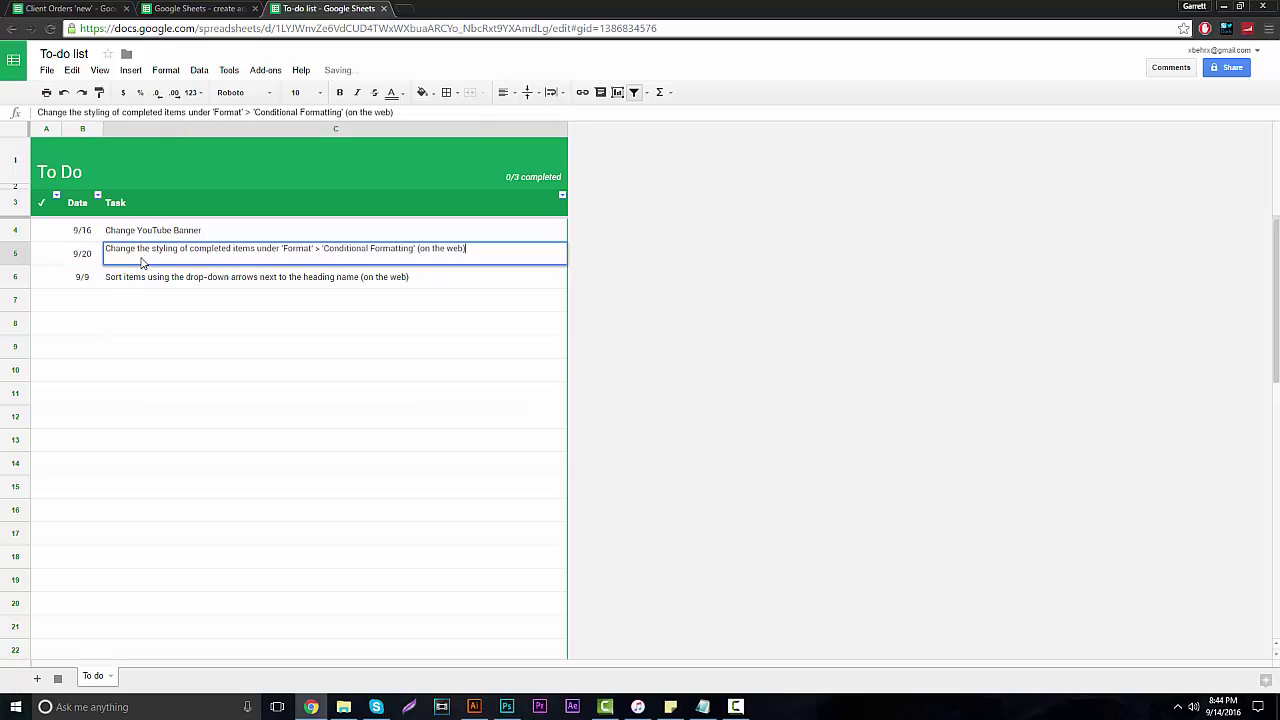
left_click_drag(466, 249, 48, 260)
type("Take fish out for walk")
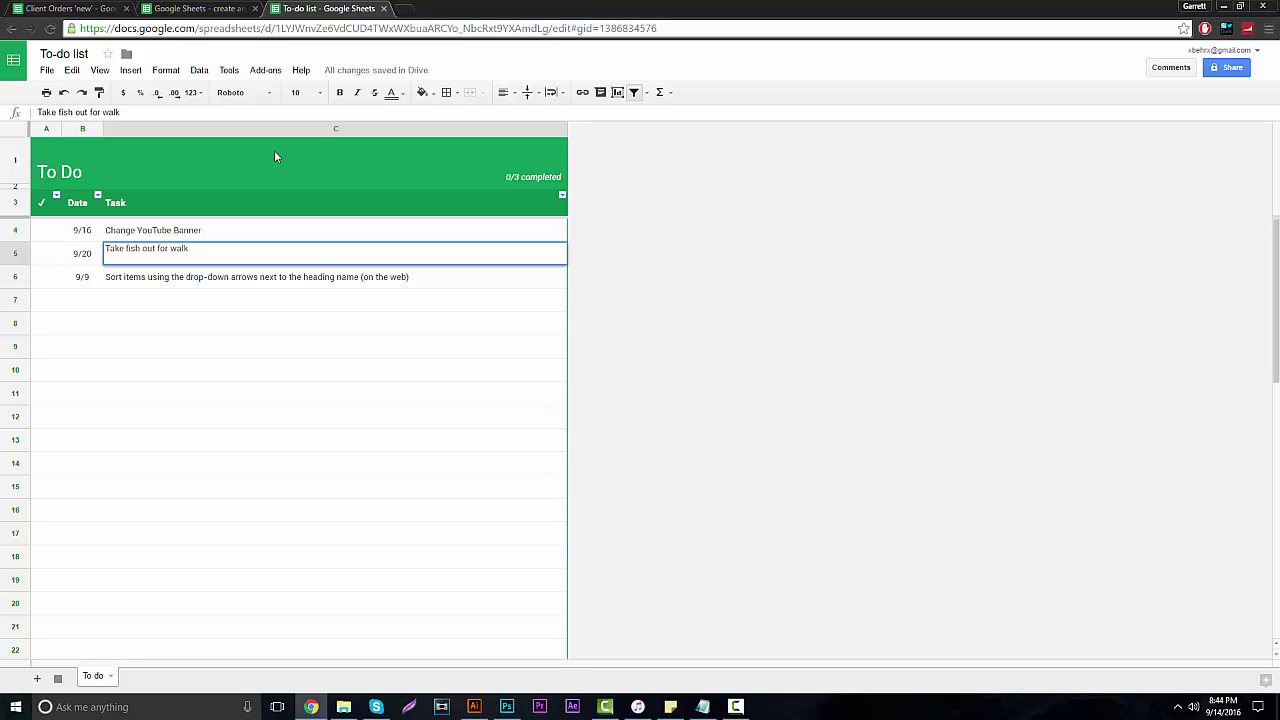
left_click(788, 299)
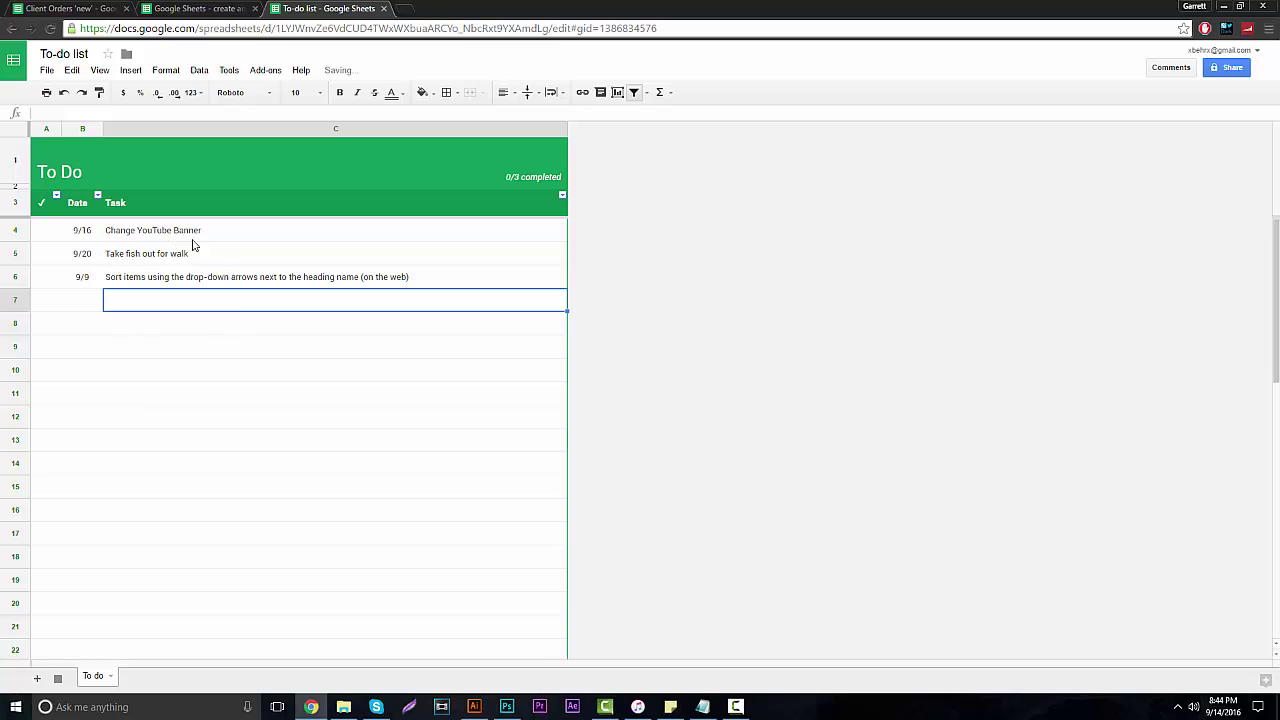
left_click(48, 230)
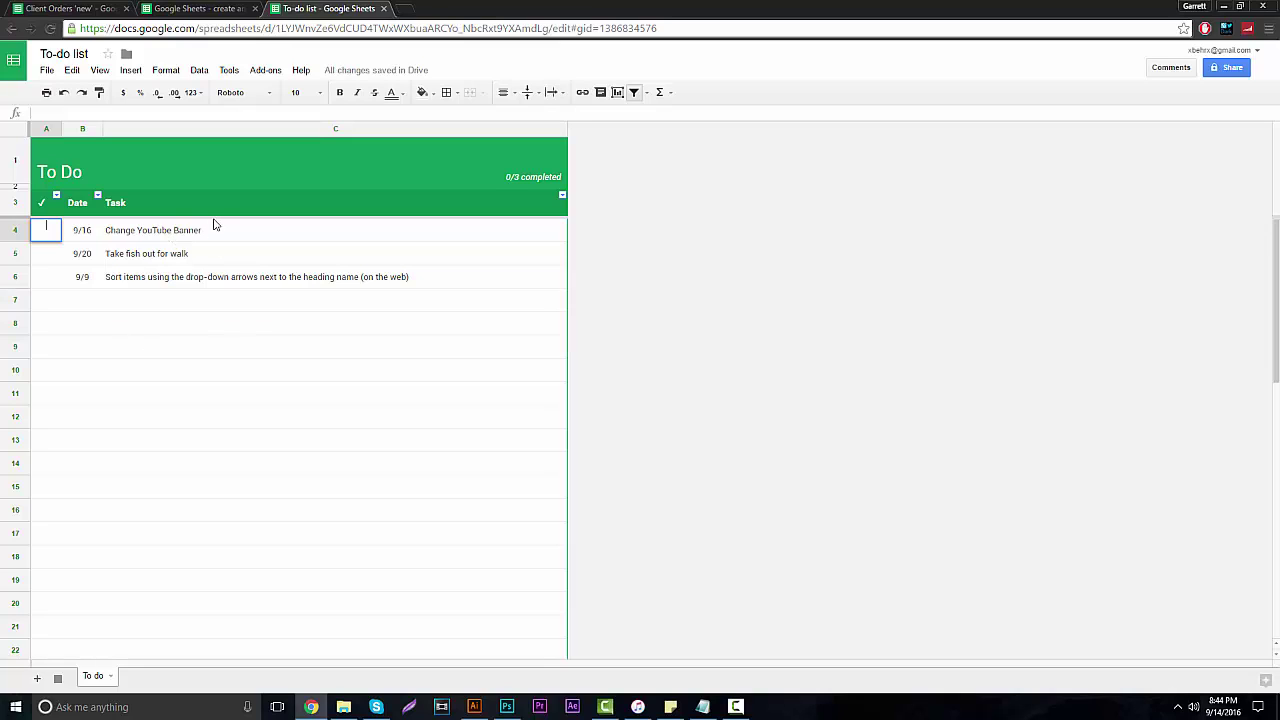
Put an x in A4, A5 and A6 so all tasks strike through and show 3/3.
type("x")
left_click(652, 290)
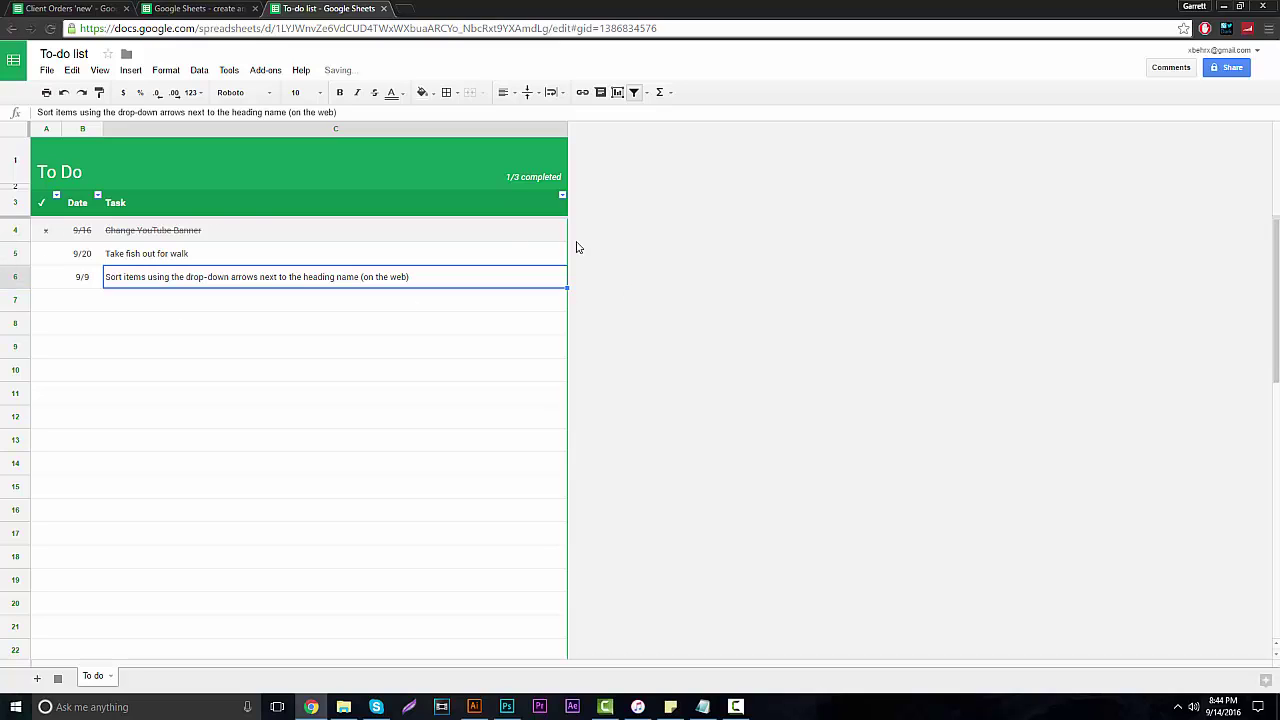
left_click(46, 254)
right_click(46, 254)
left_click(46, 255)
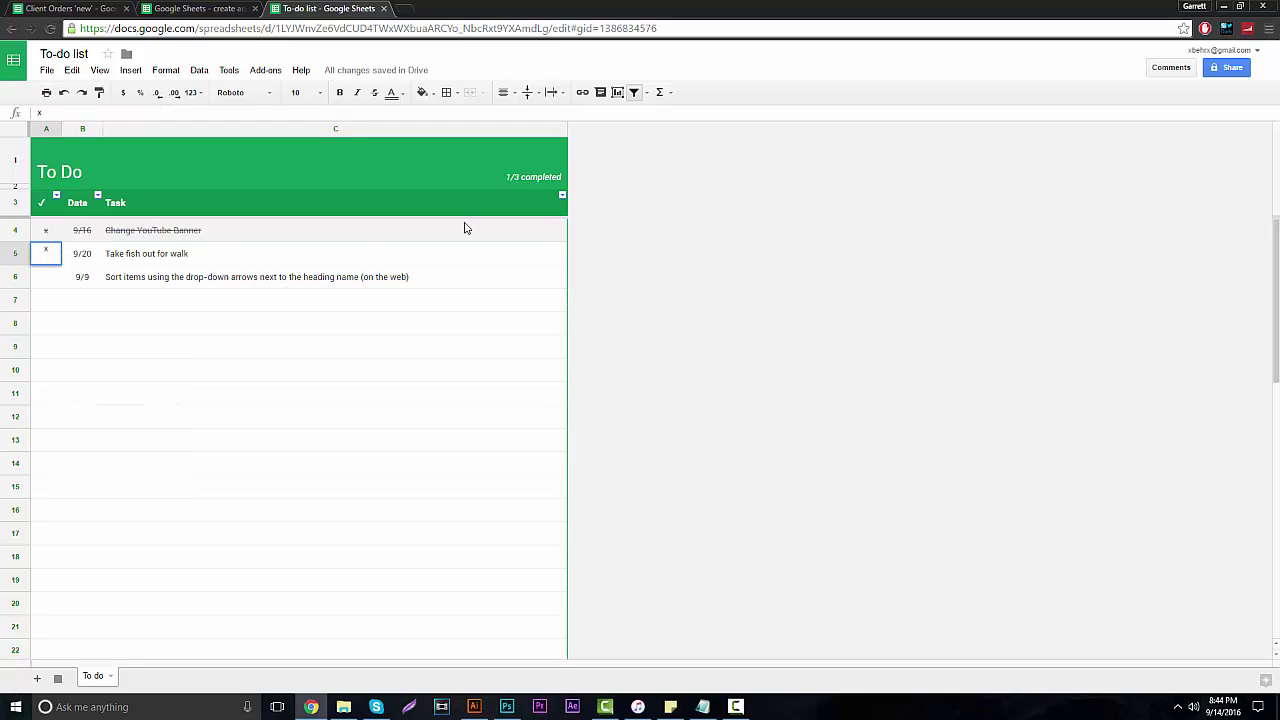
type("x")
key("Tab")
key("Tab")
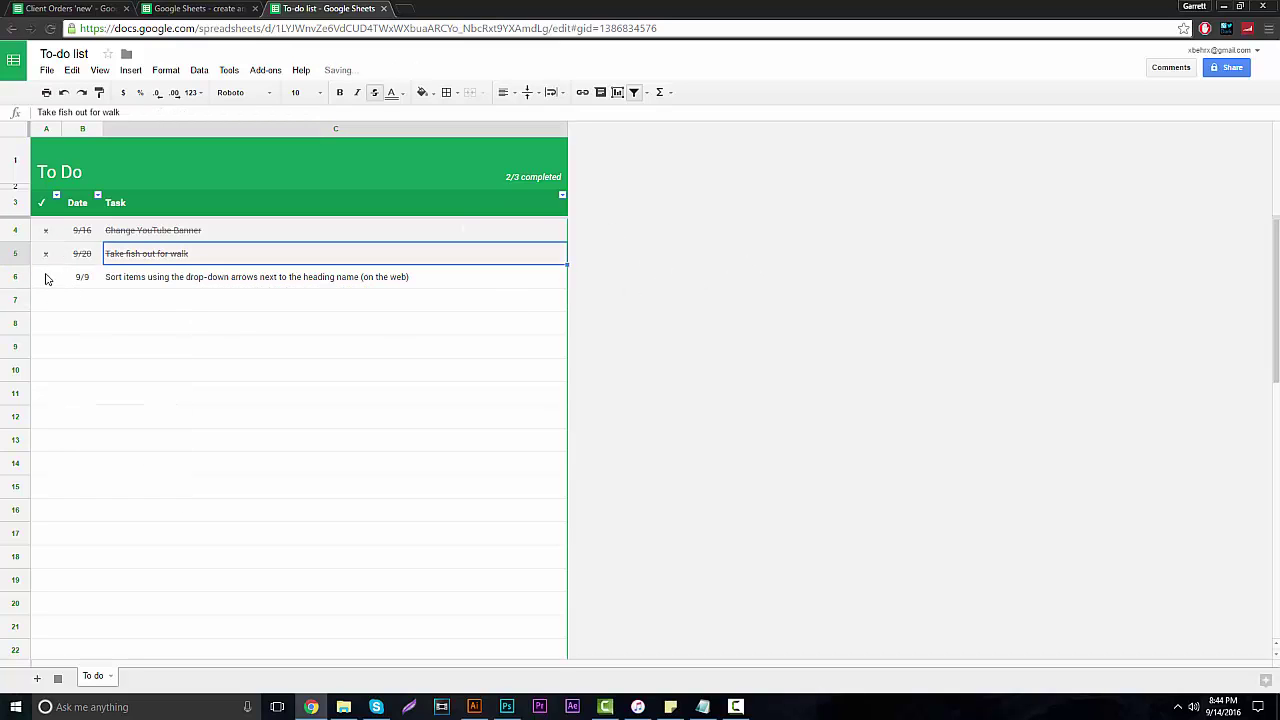
left_click(46, 278)
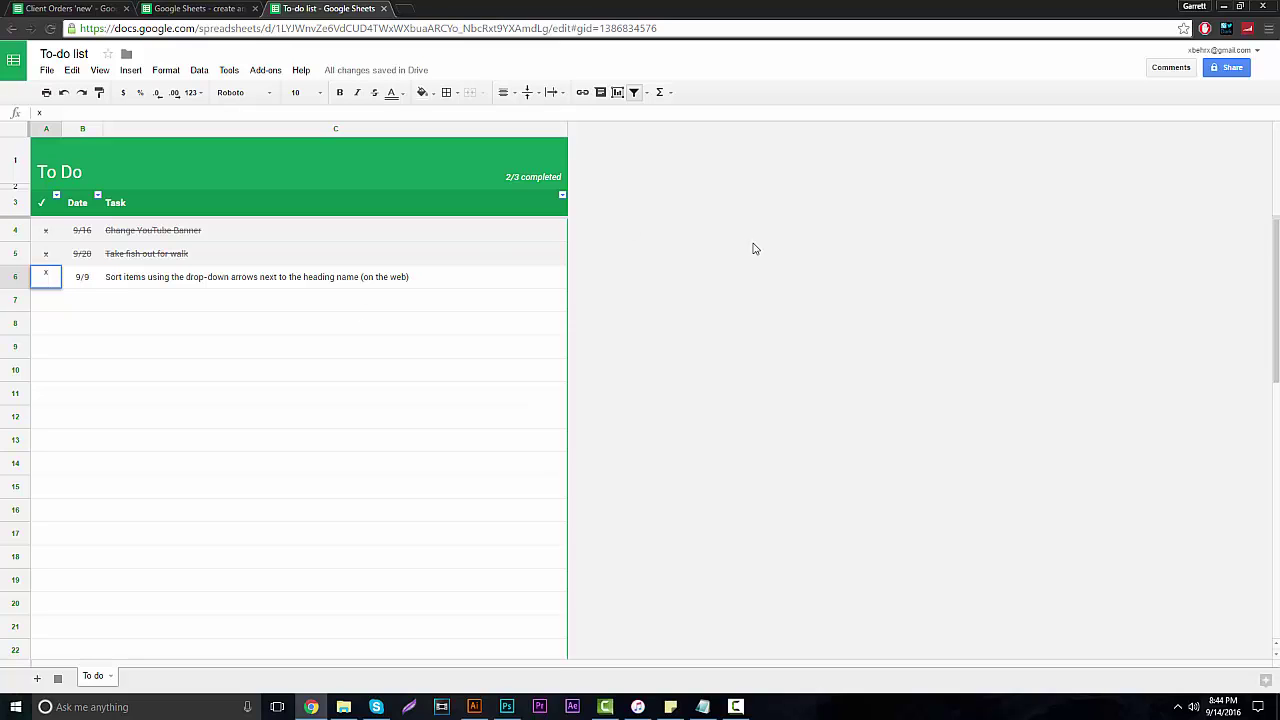
key("Tab")
key("Tab")
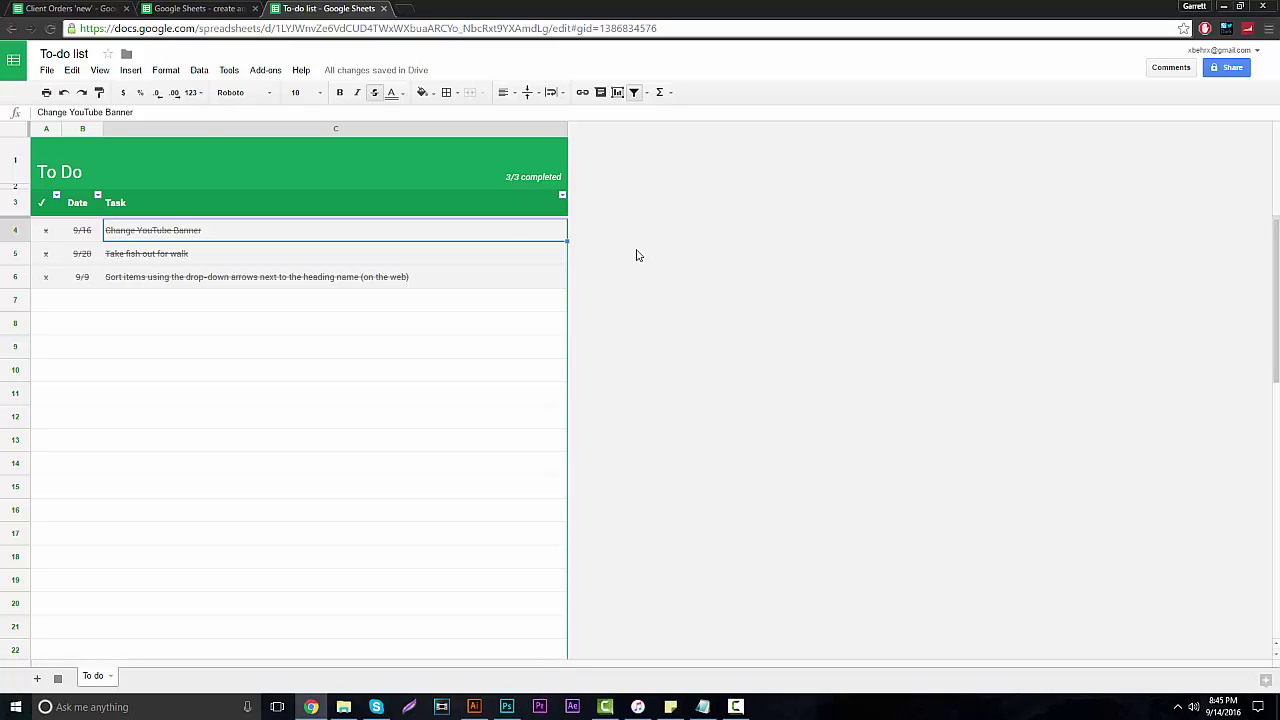
Switch to the Client Orders 'new' spreadsheet in the first browser tab.
left_click(181, 7)
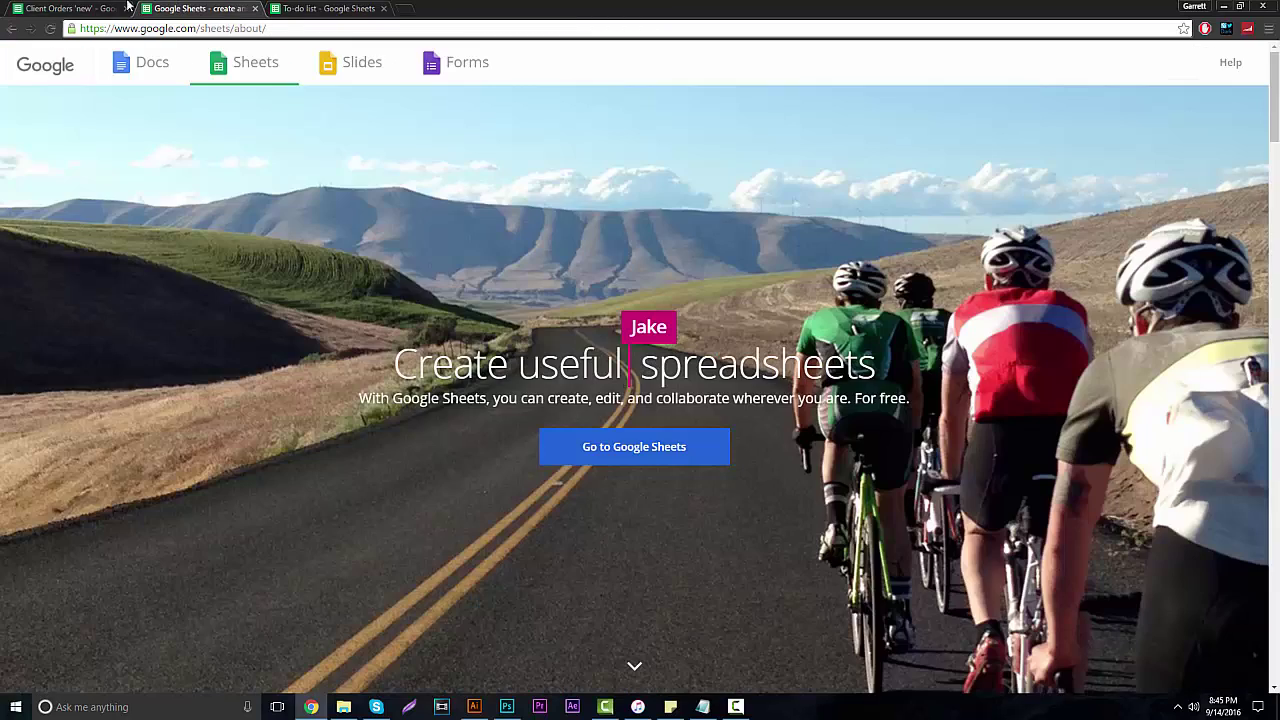
left_click(119, 7)
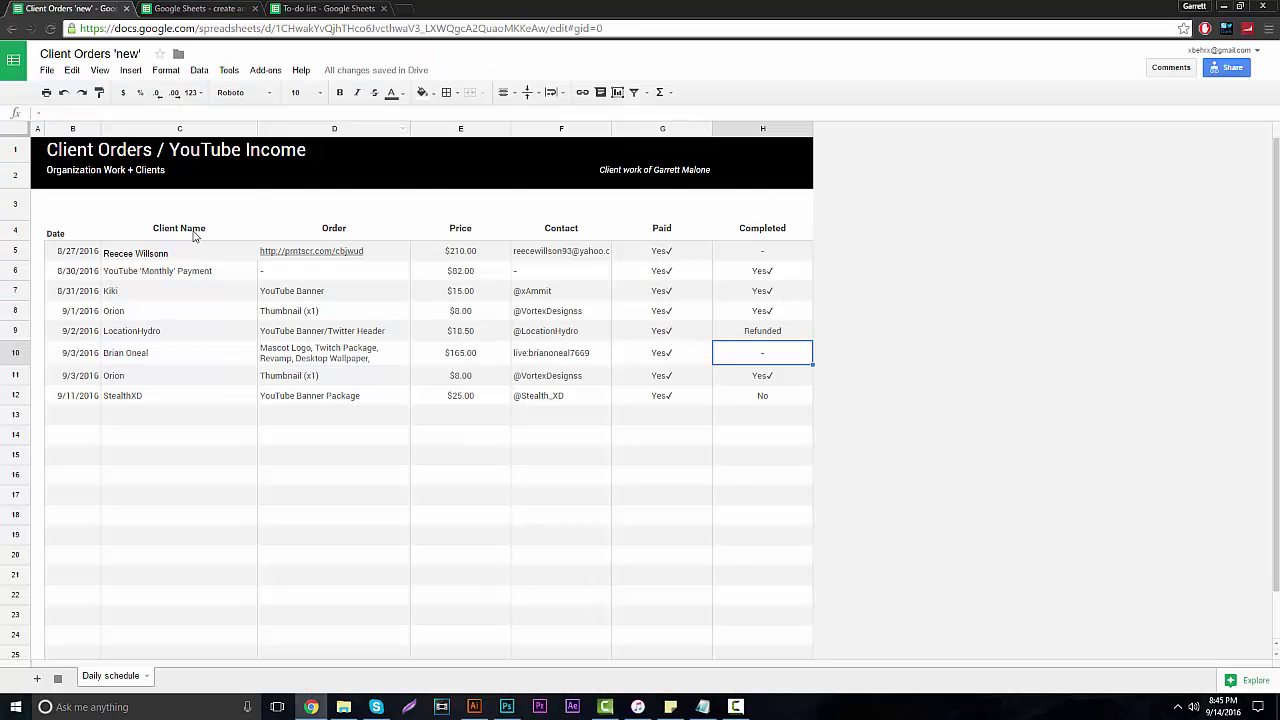